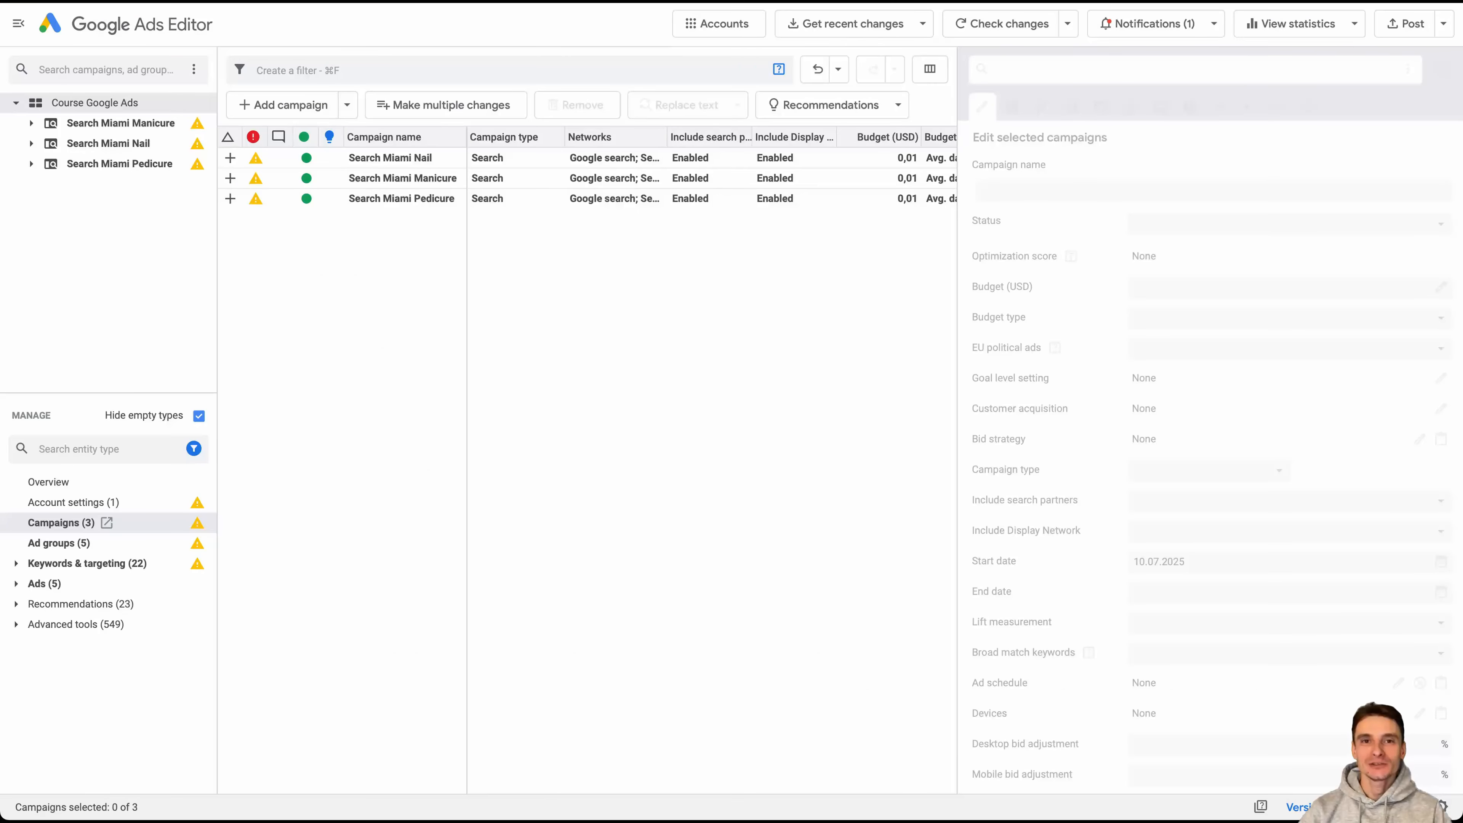
# Step: Set the average daily budget of all three Search Miami campaigns to 10 USD
pyautogui.press('super+a')
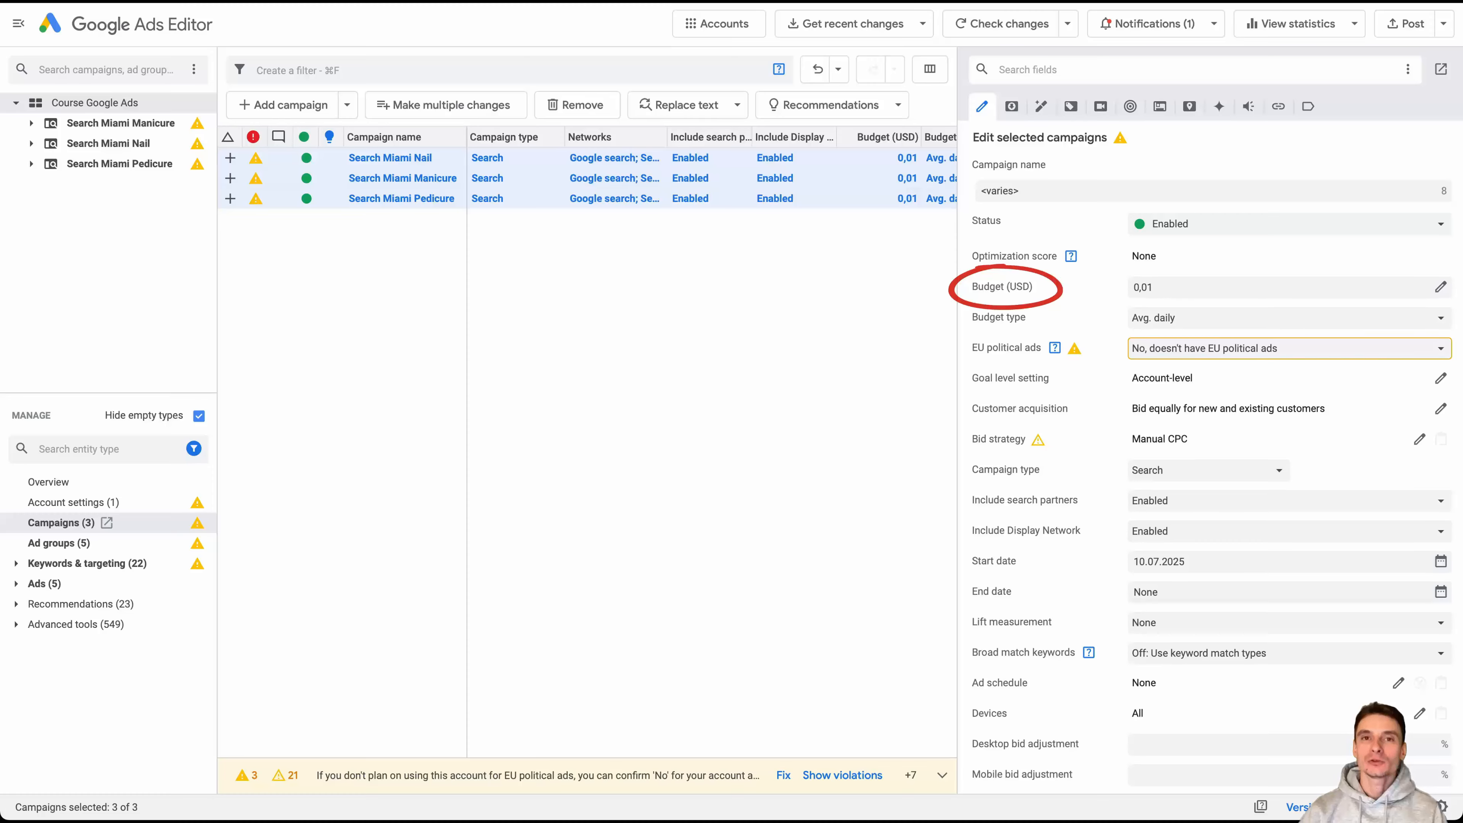
pyautogui.press('BackSpace')
pyautogui.press('BackSpace')
pyautogui.press('BackSpace')
pyautogui.press('BackSpace')
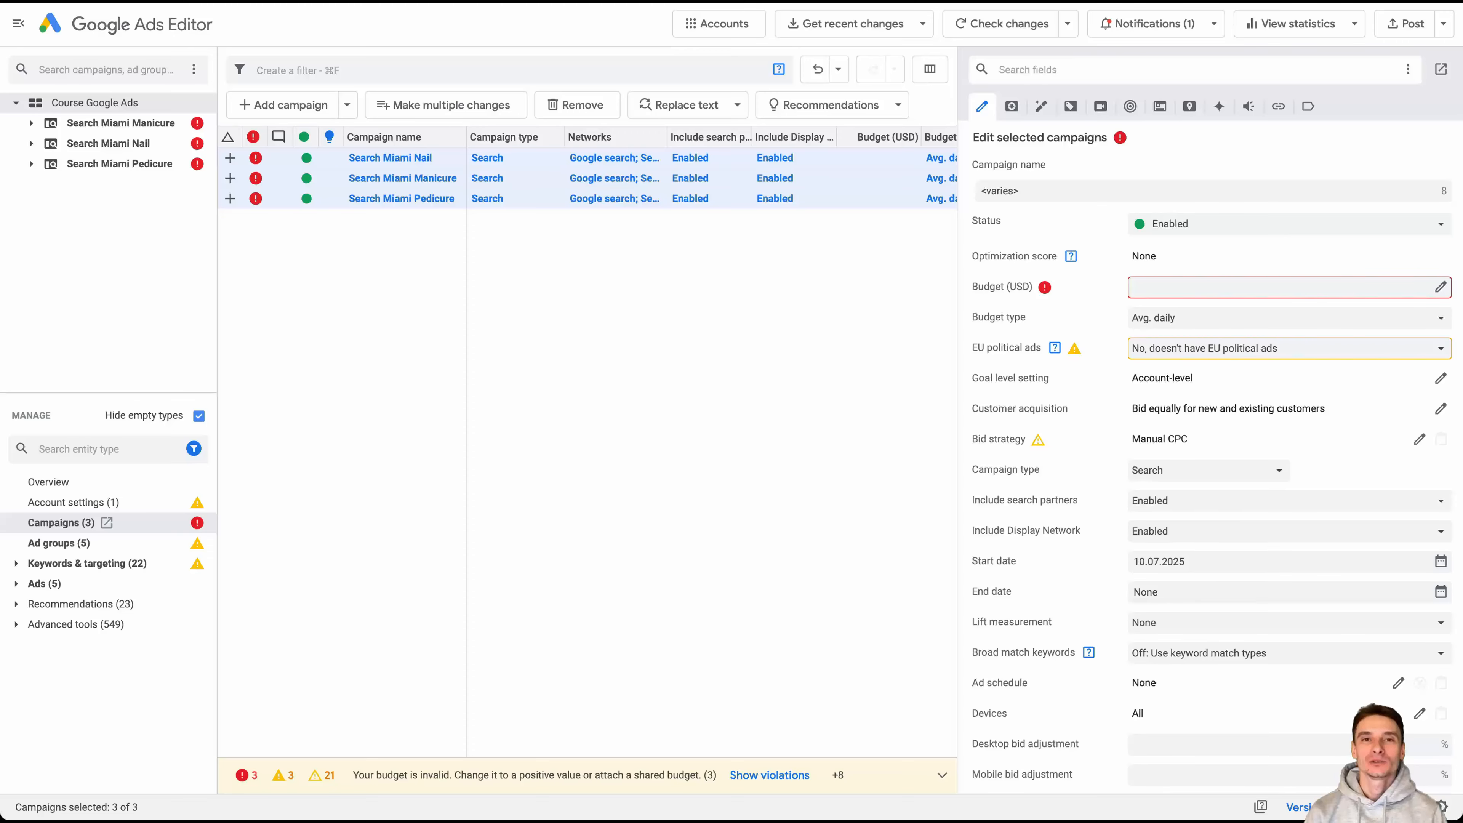
pyautogui.click(1289, 287)
pyautogui.write('10')
pyautogui.press('Return')
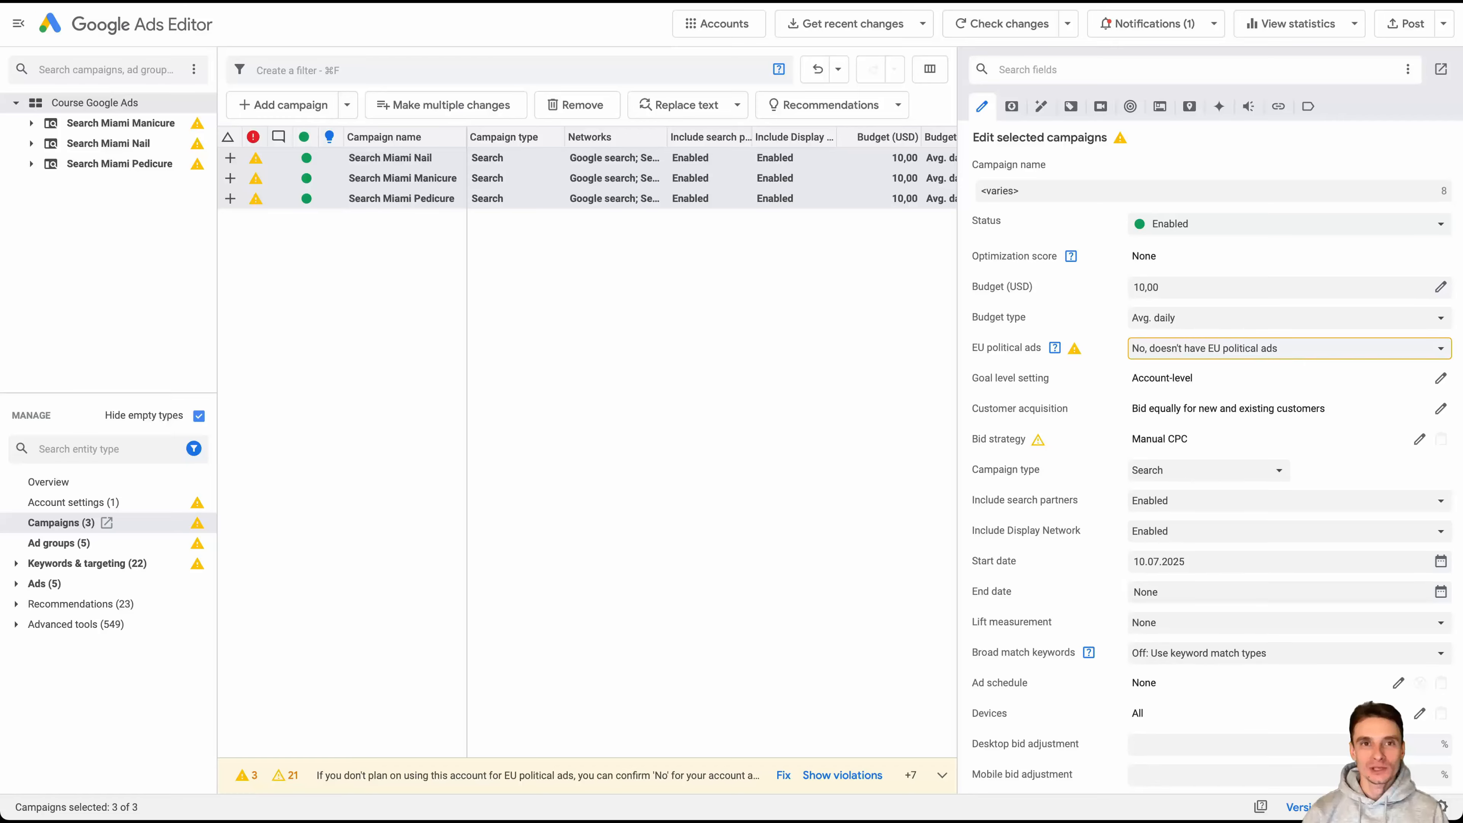
# Step: Try enabling Enhanced CPC for the campaigns' Manual CPC bid strategy, and set it back to Disabled
pyautogui.click(1420, 438)
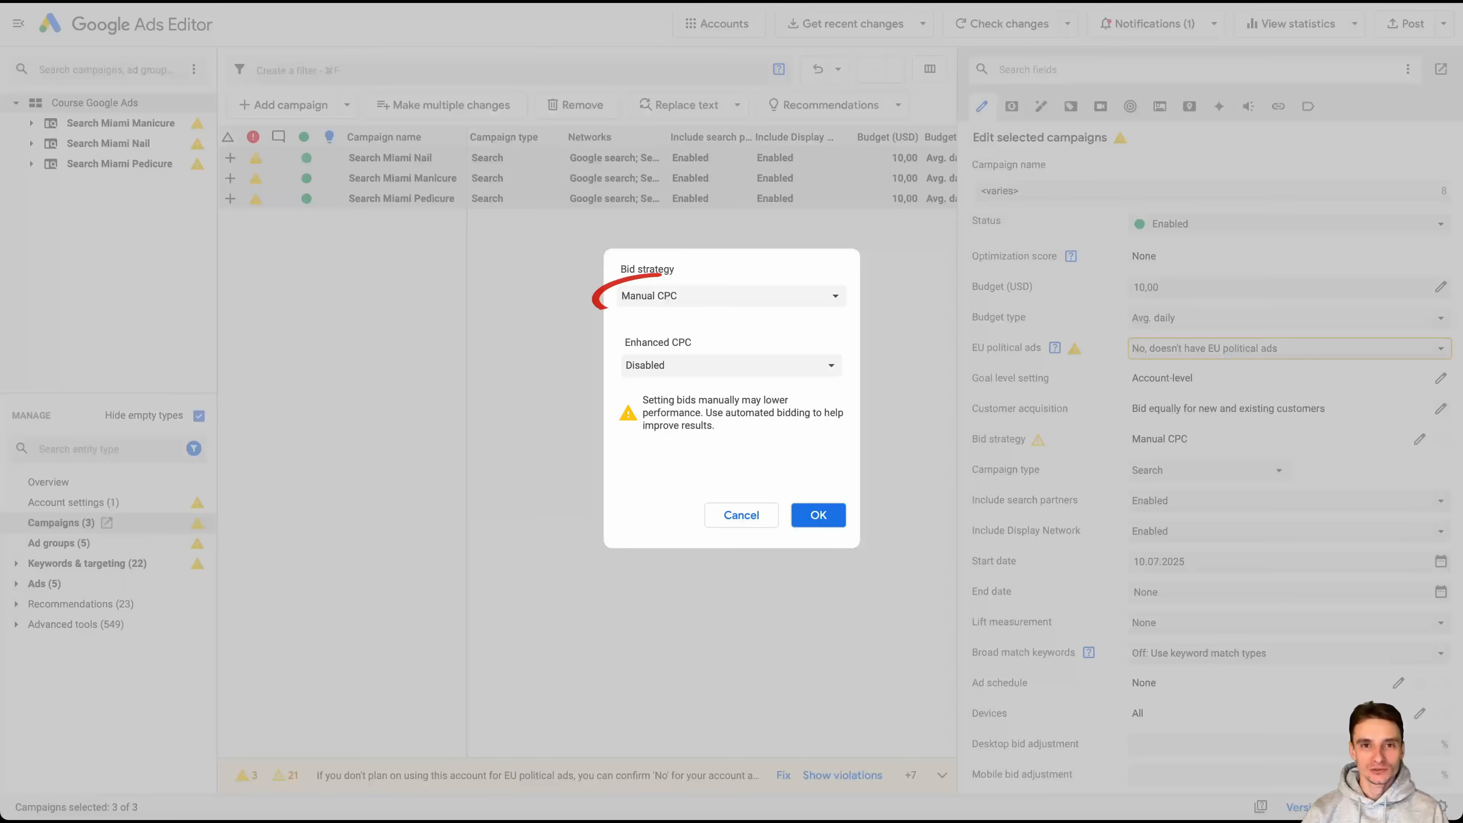
pyautogui.click(730, 296)
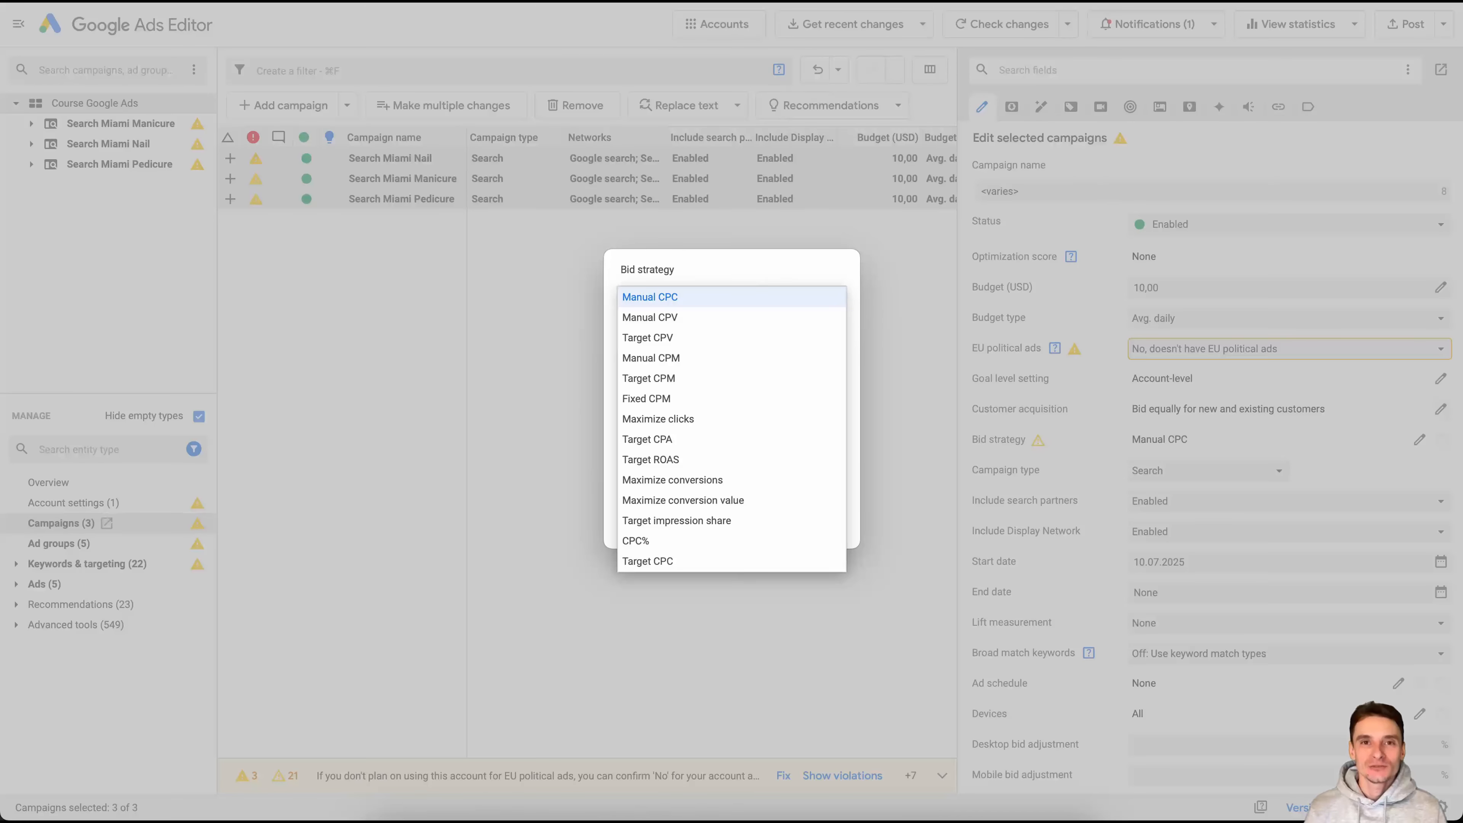
pyautogui.press('Escape')
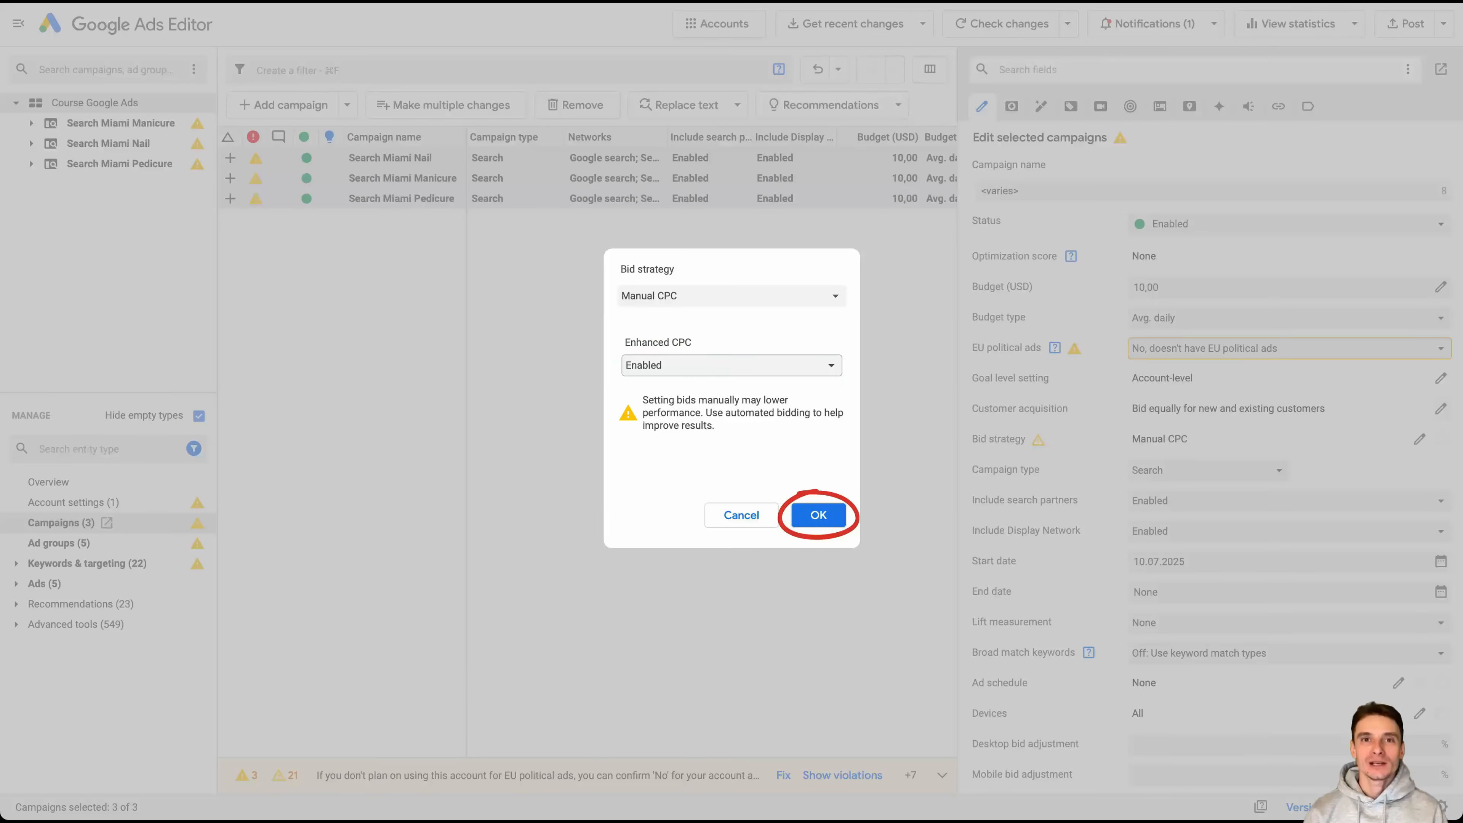
pyautogui.press('Return')
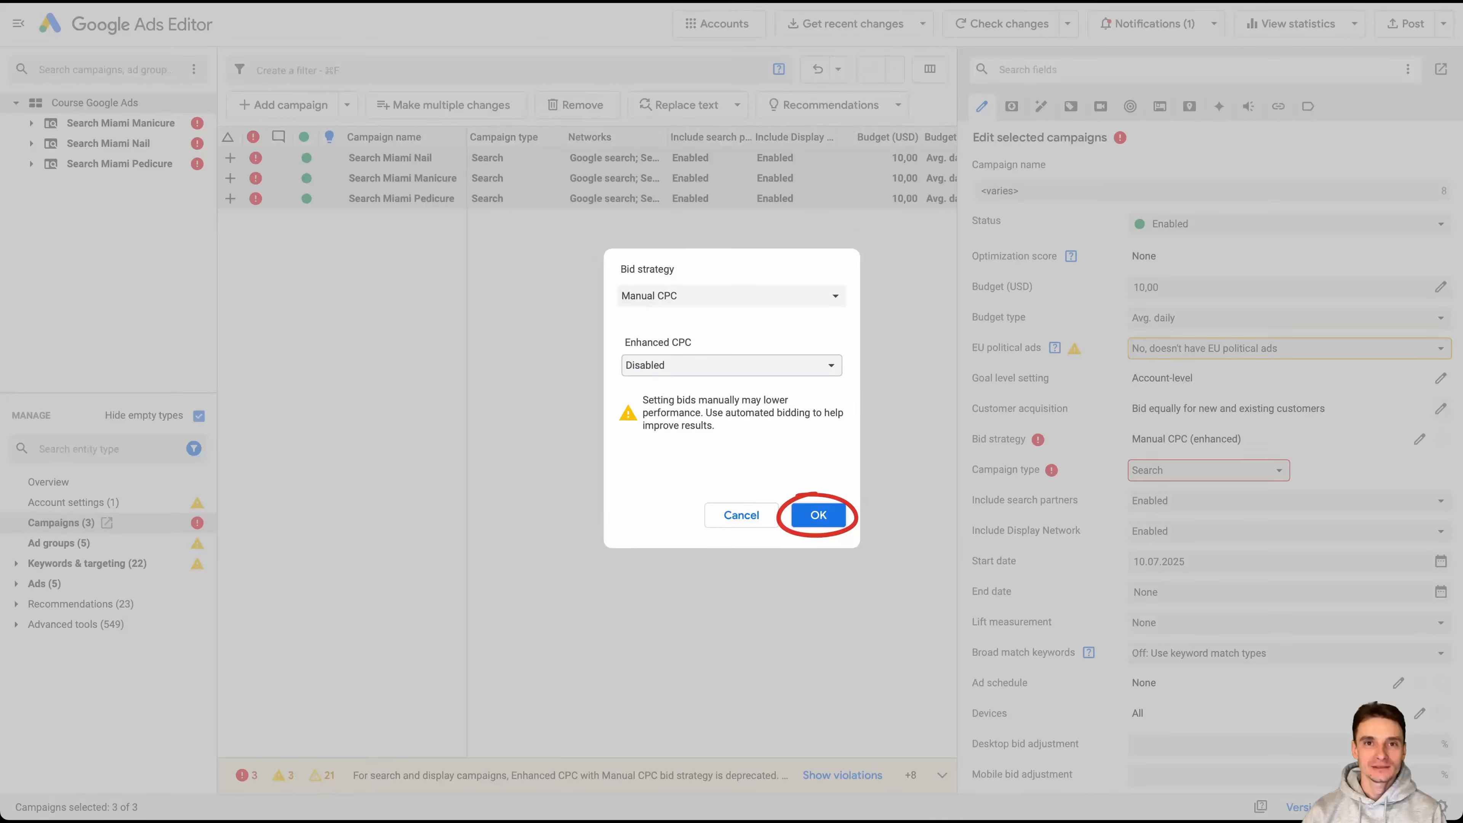
pyautogui.press('Return')
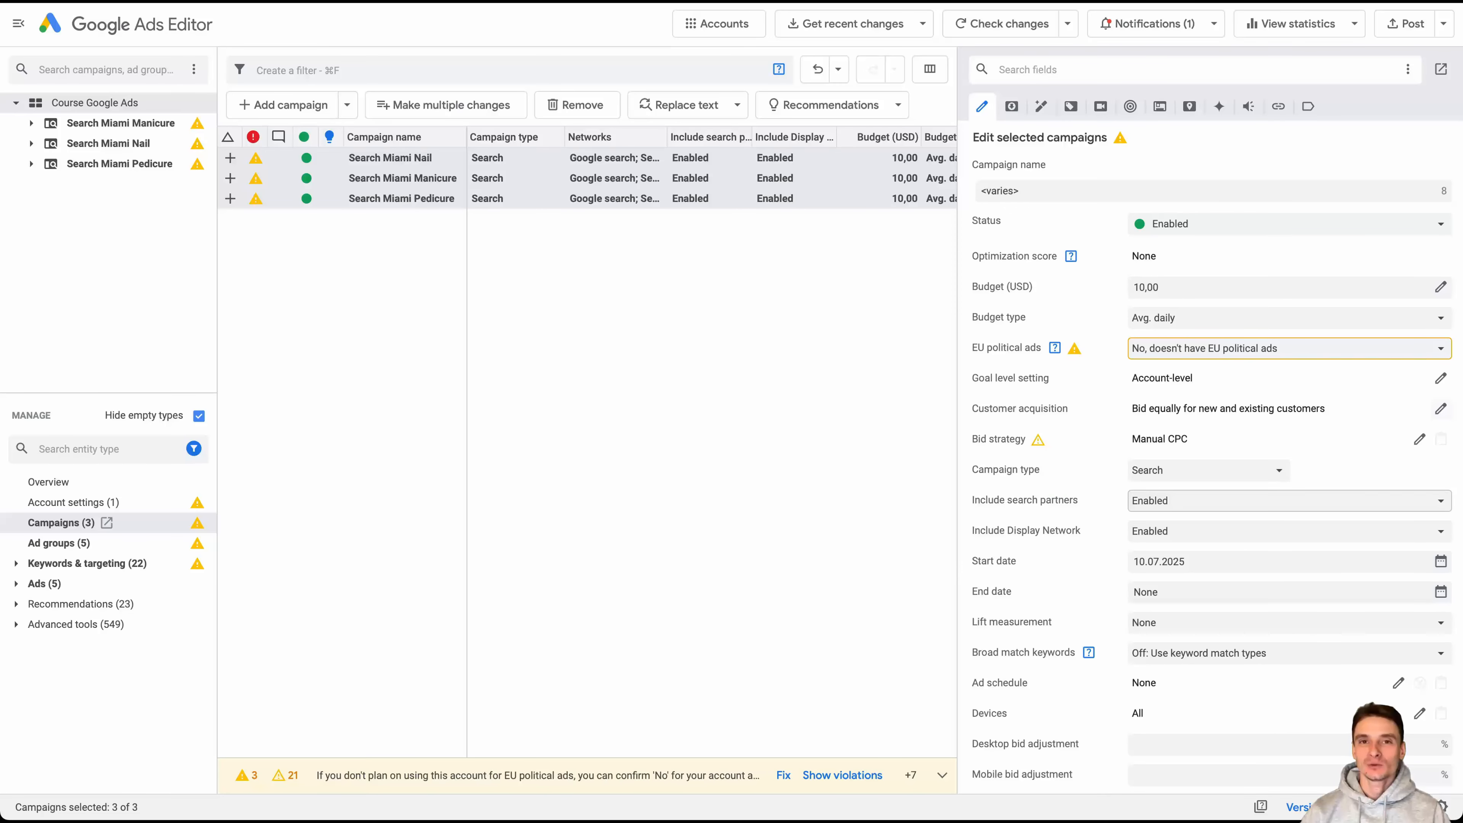
# Step: Disable both search partners and the Display Network for the selected campaigns
pyautogui.click(1288, 500)
pyautogui.click(1151, 521)
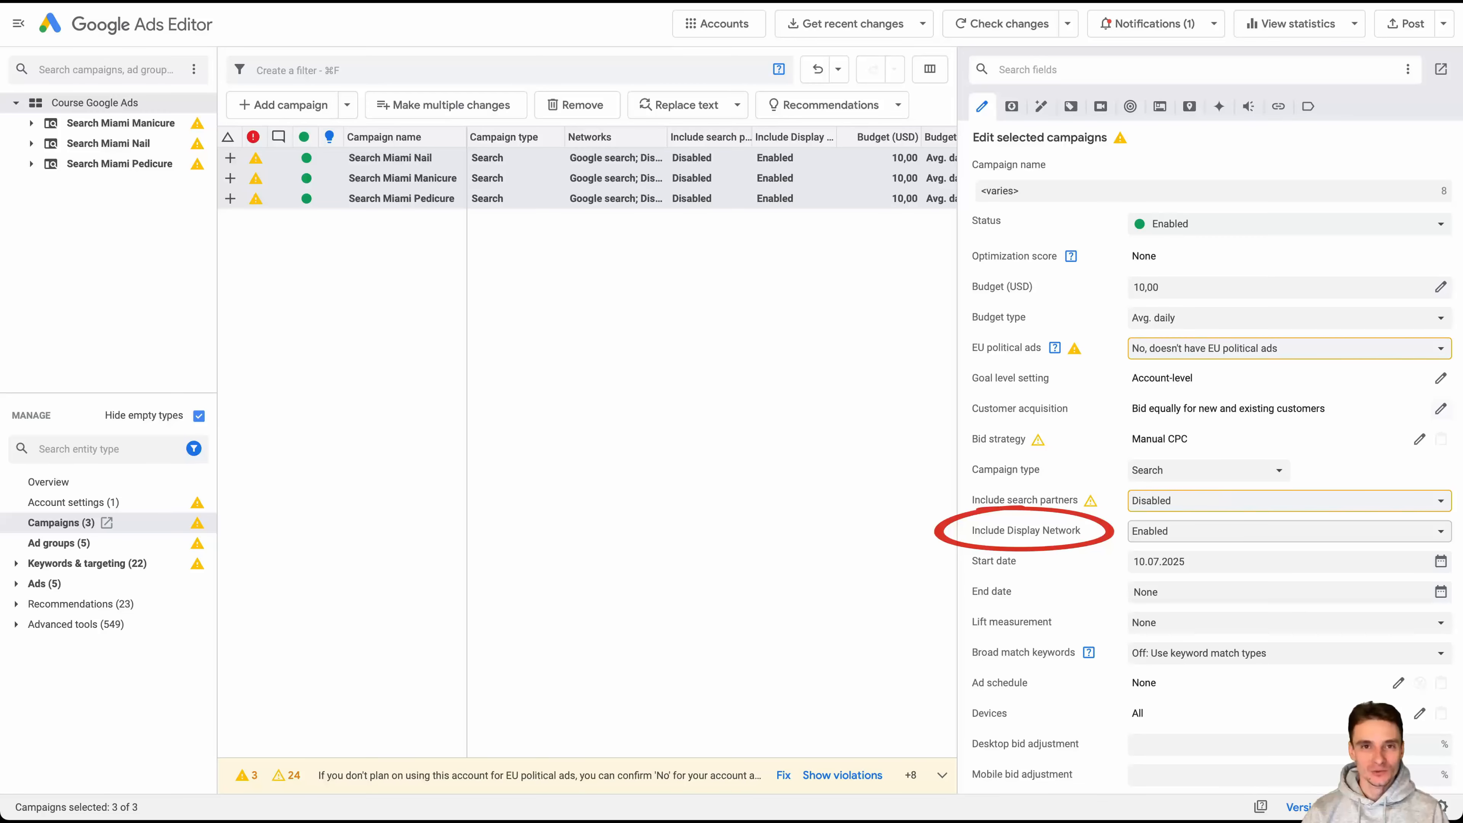
pyautogui.click(1289, 531)
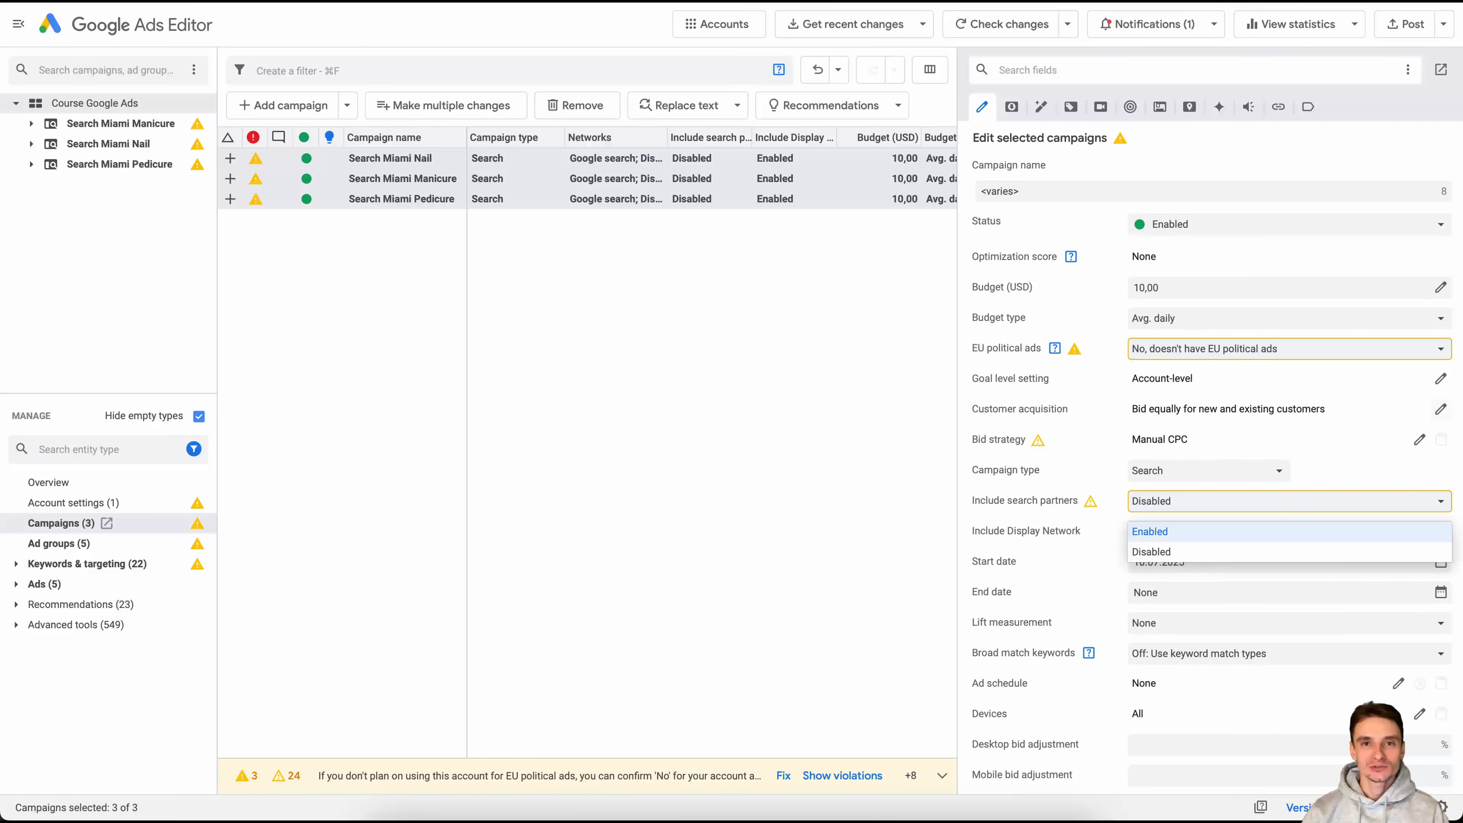
pyautogui.click(1151, 552)
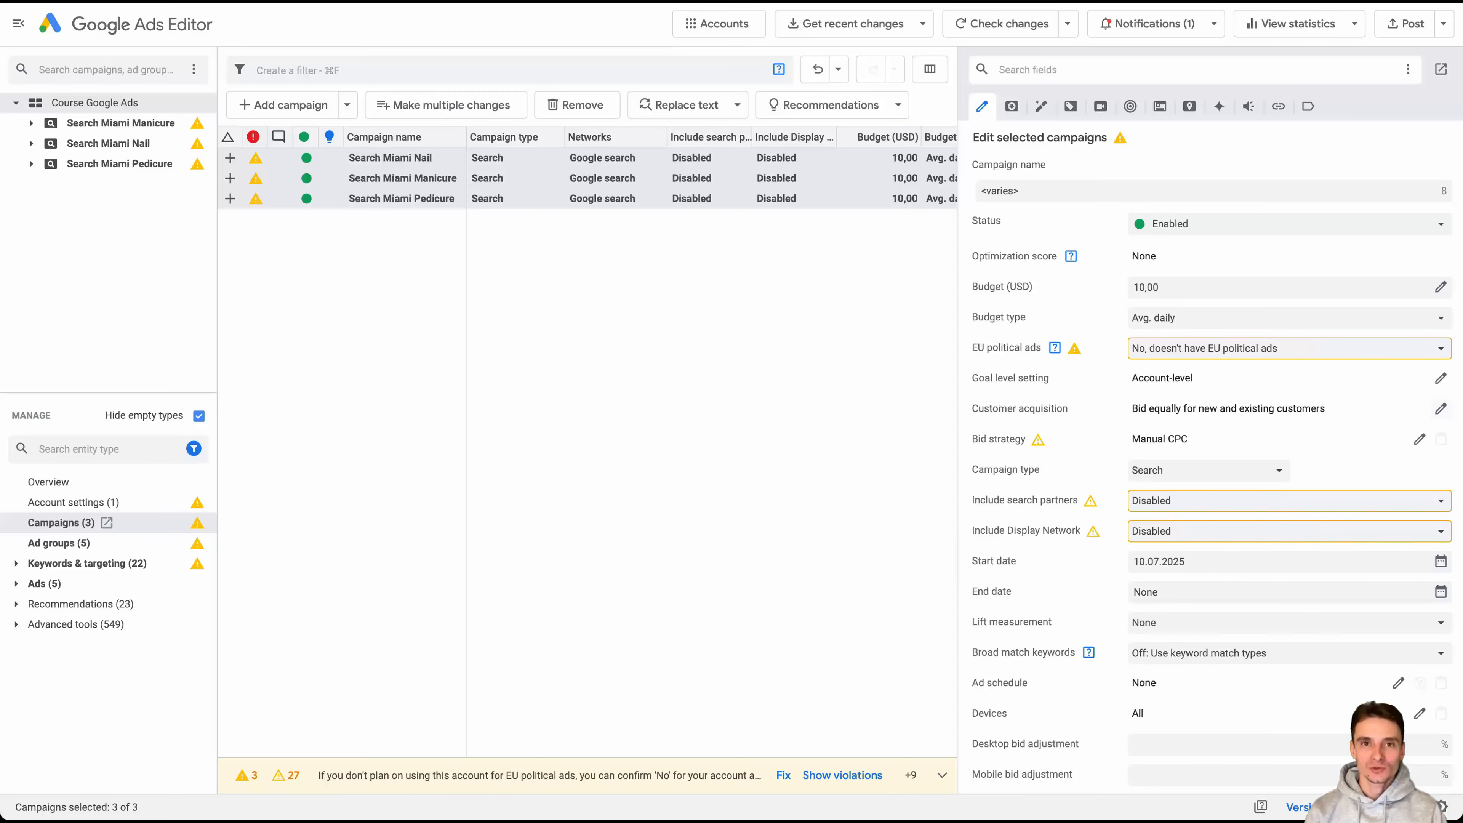
# Step: Look through the selected campaigns' available campaign types, start date calendar and ad schedule editor without changing them
pyautogui.click(1209, 470)
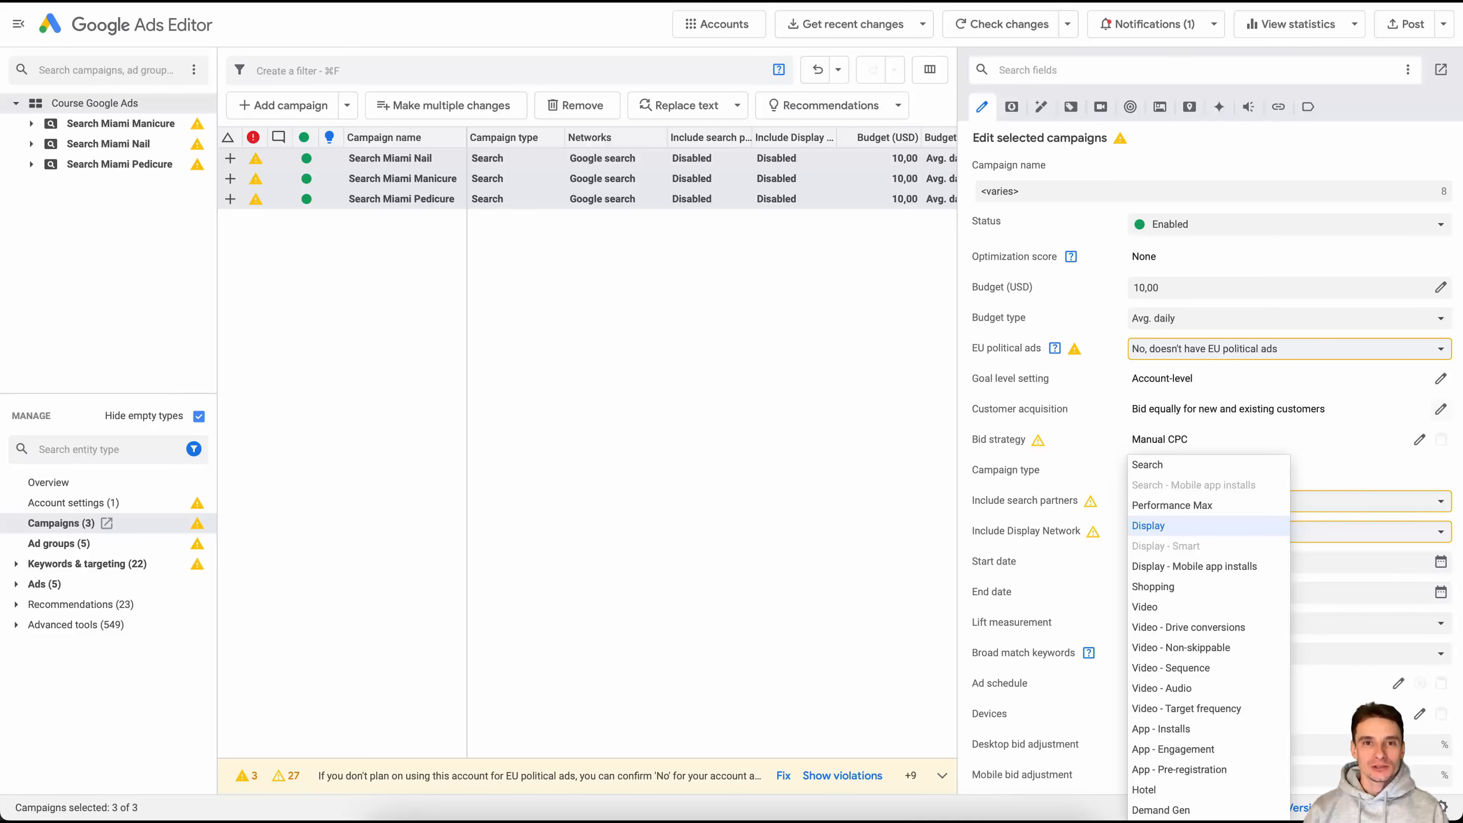
pyautogui.press('Escape')
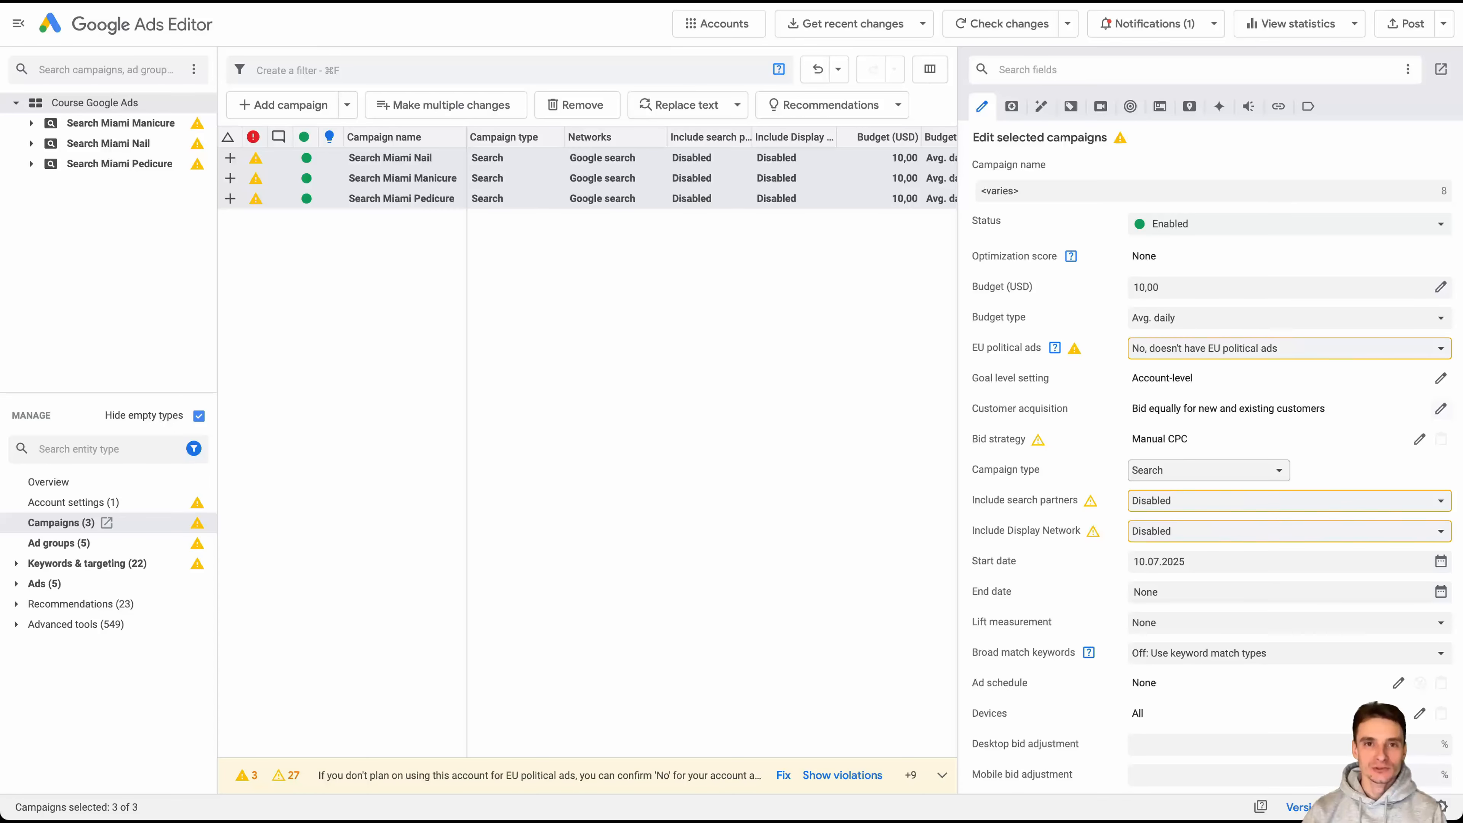
pyautogui.scroll(-6, 1209, 461)
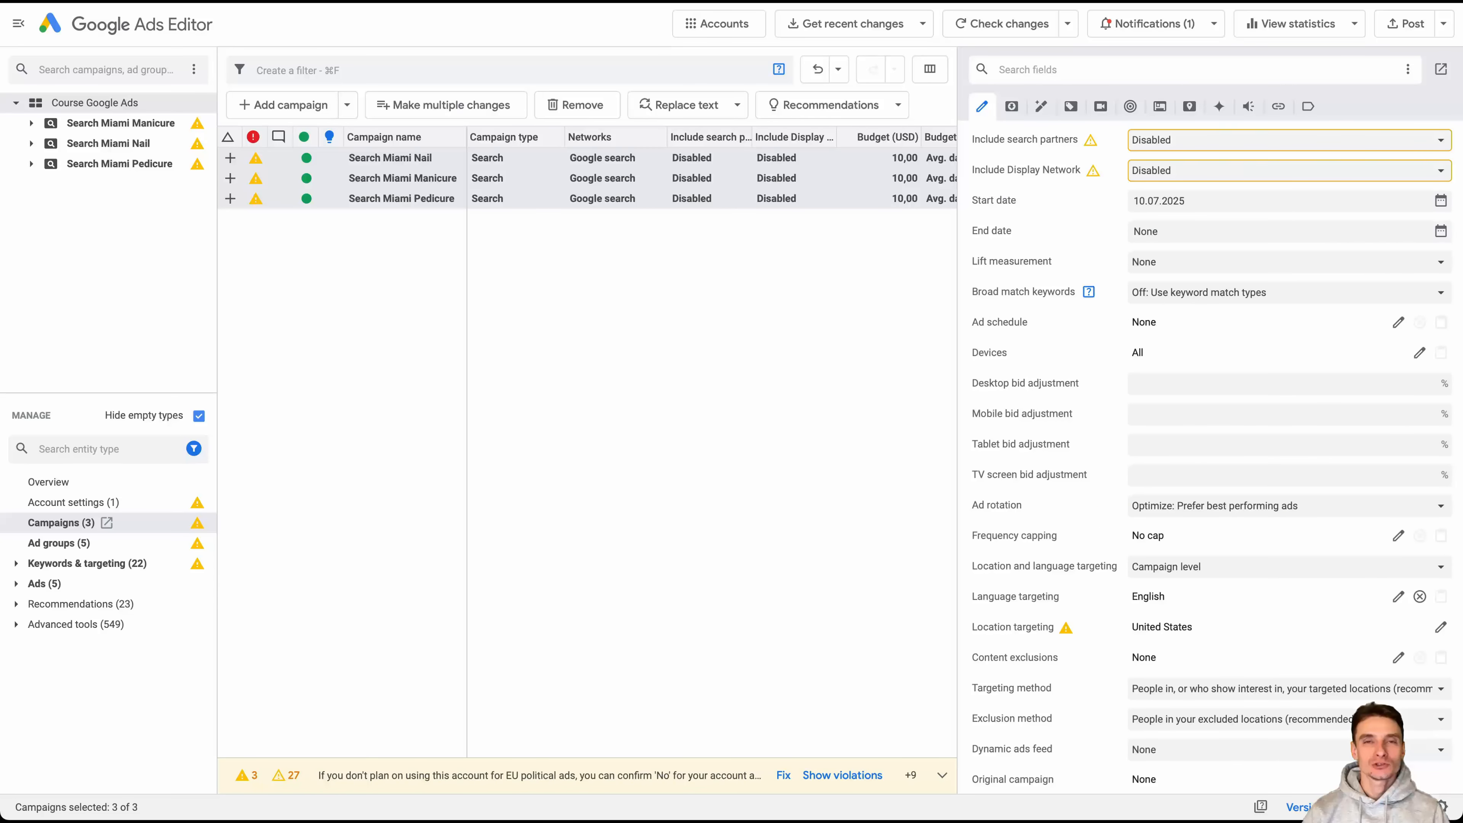
pyautogui.click(1440, 200)
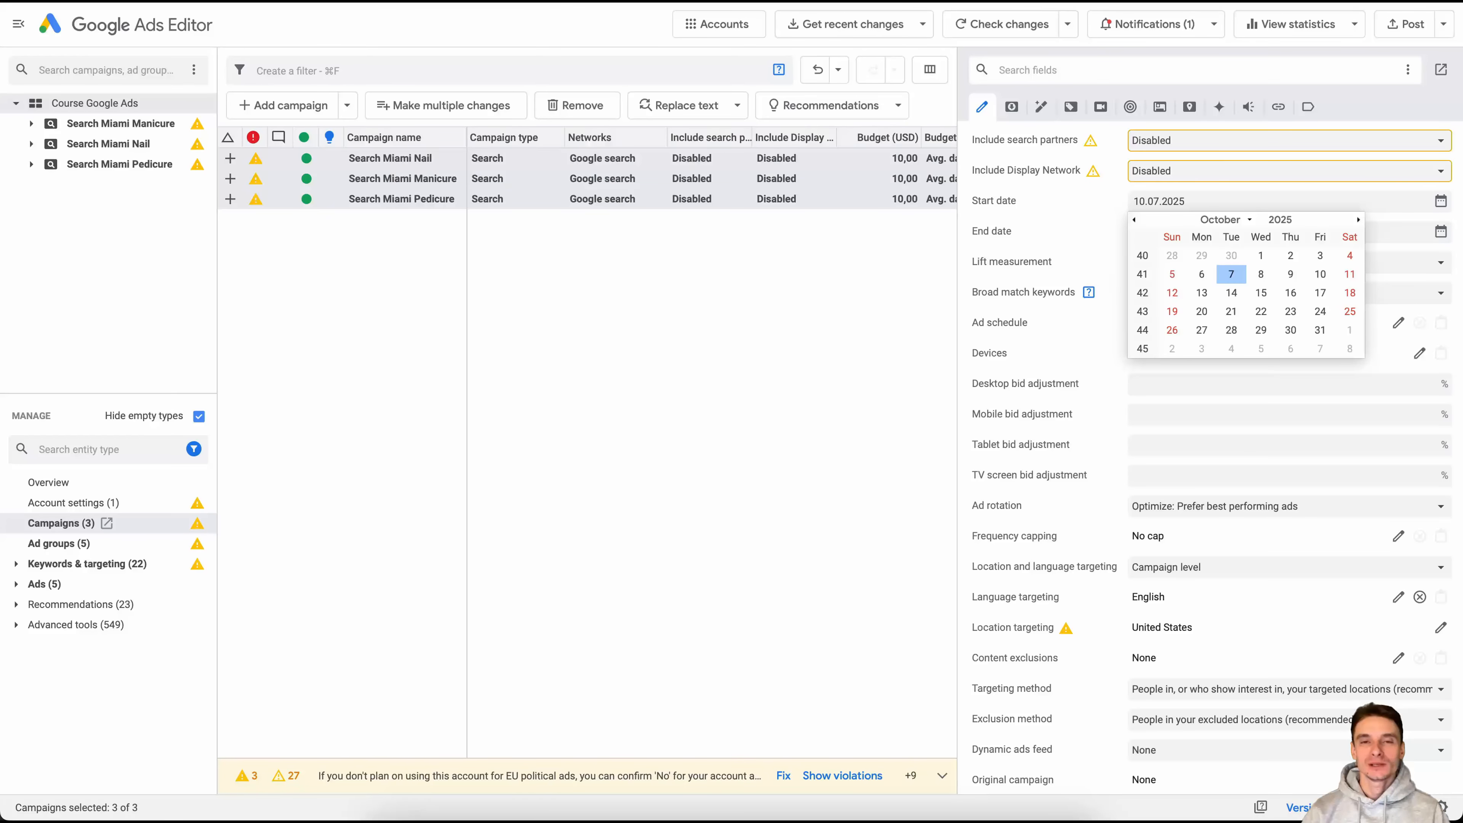
pyautogui.press('Escape')
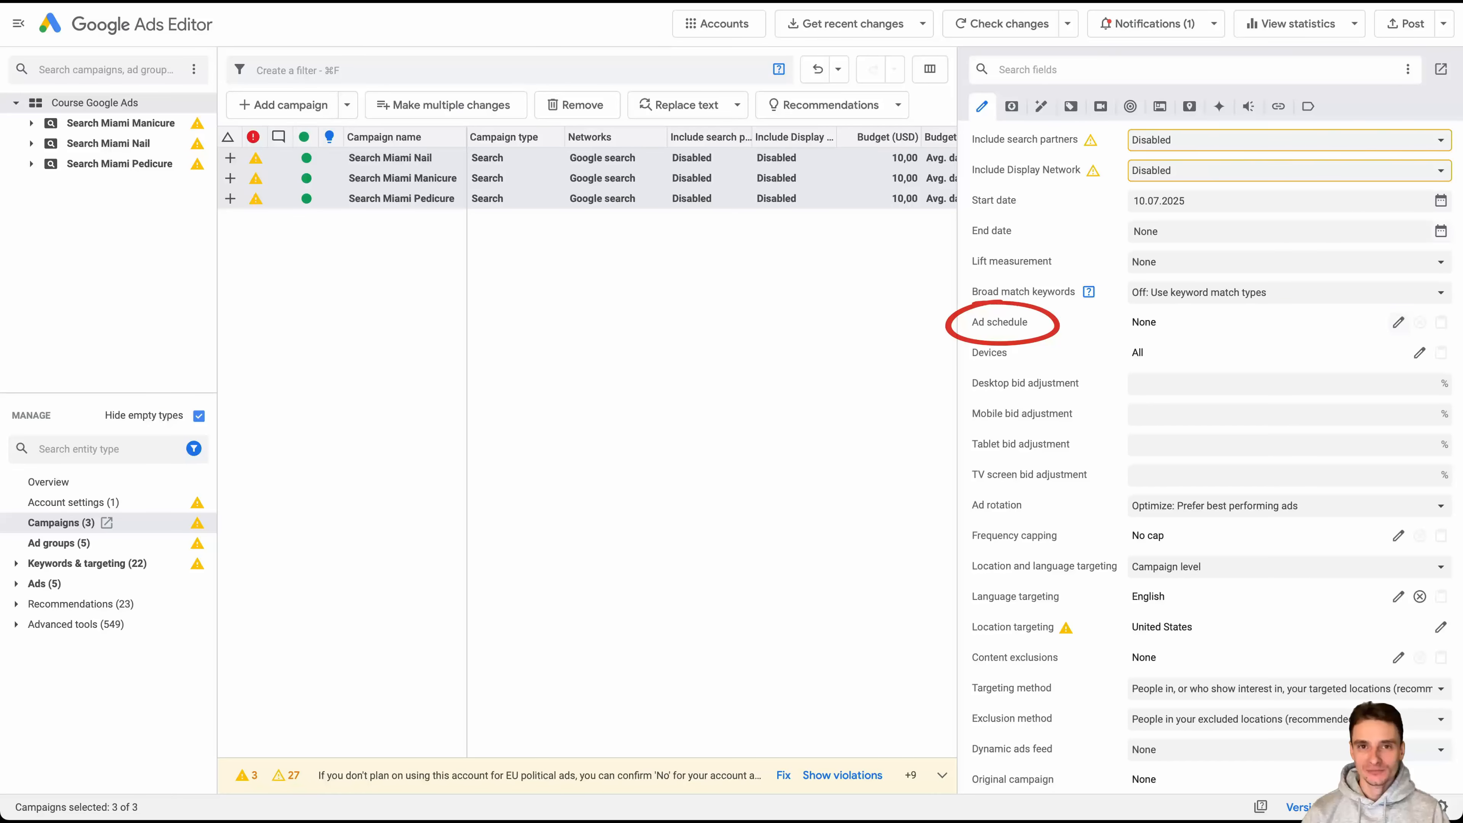
pyautogui.click(1398, 322)
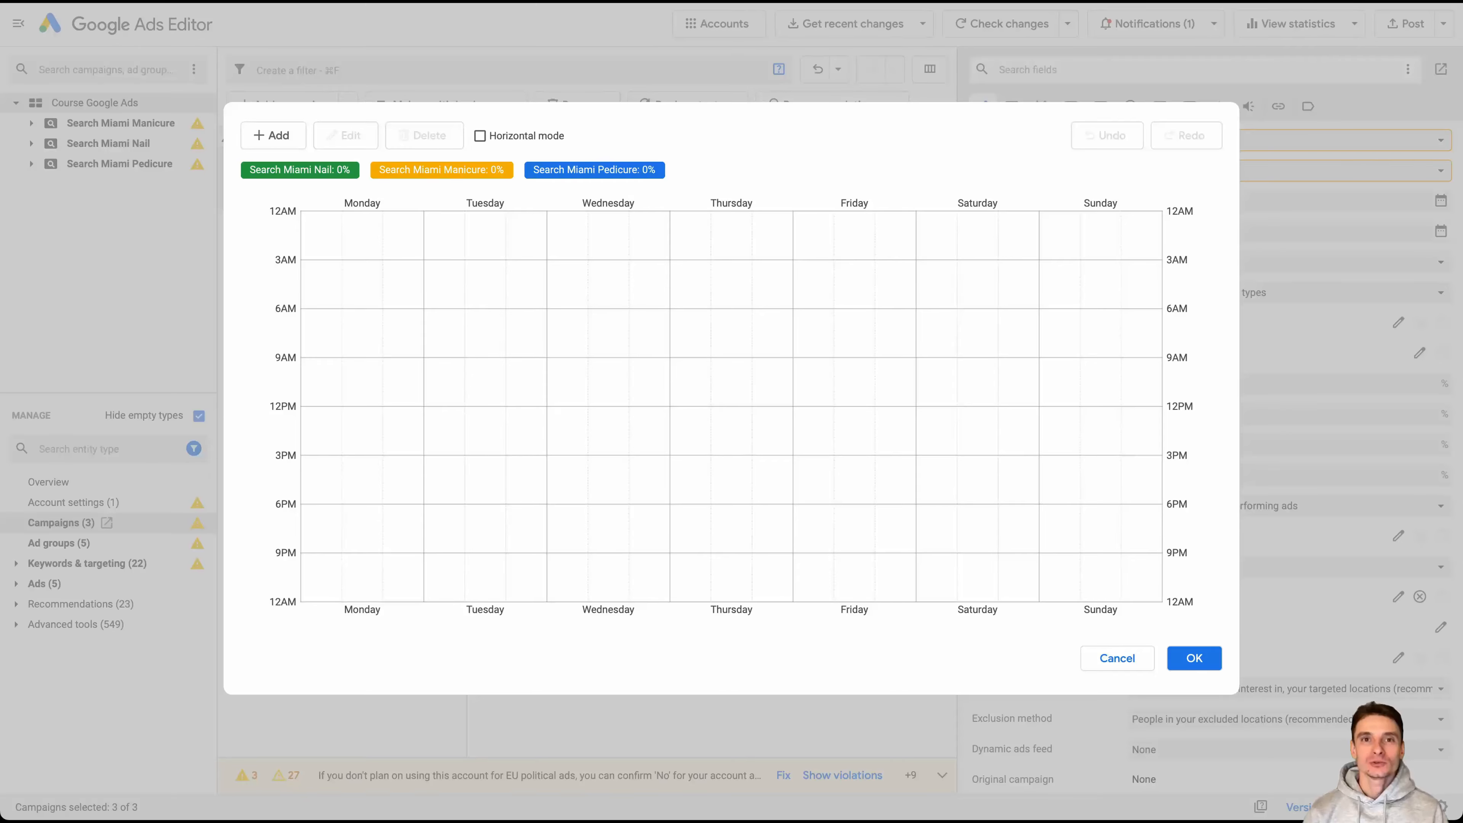
pyautogui.press('Escape')
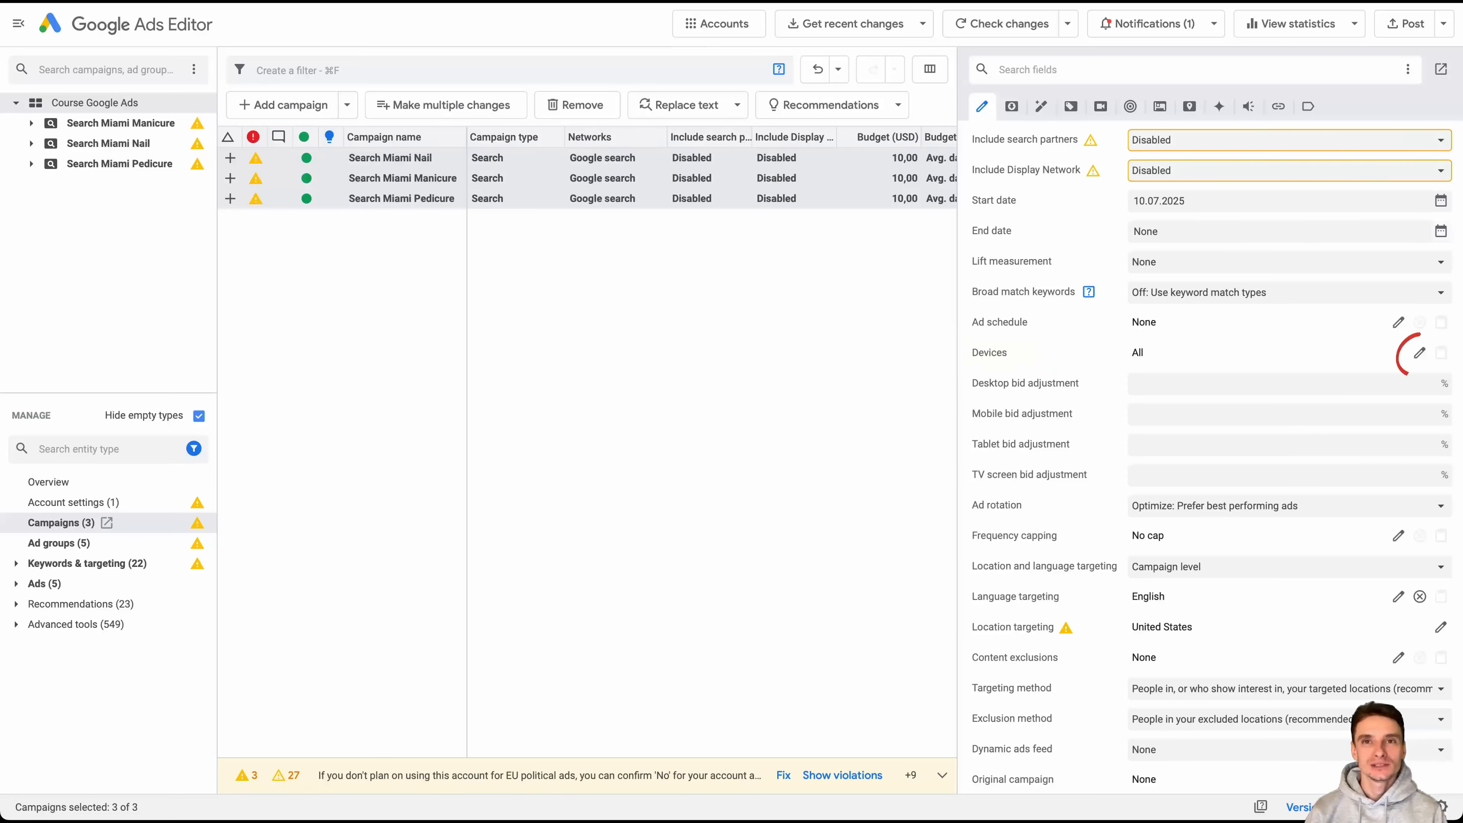
# Step: Try out custom device targeting by operating system and by carrier, including Wifi and the United States carriers, and discard the changes
pyautogui.click(1419, 353)
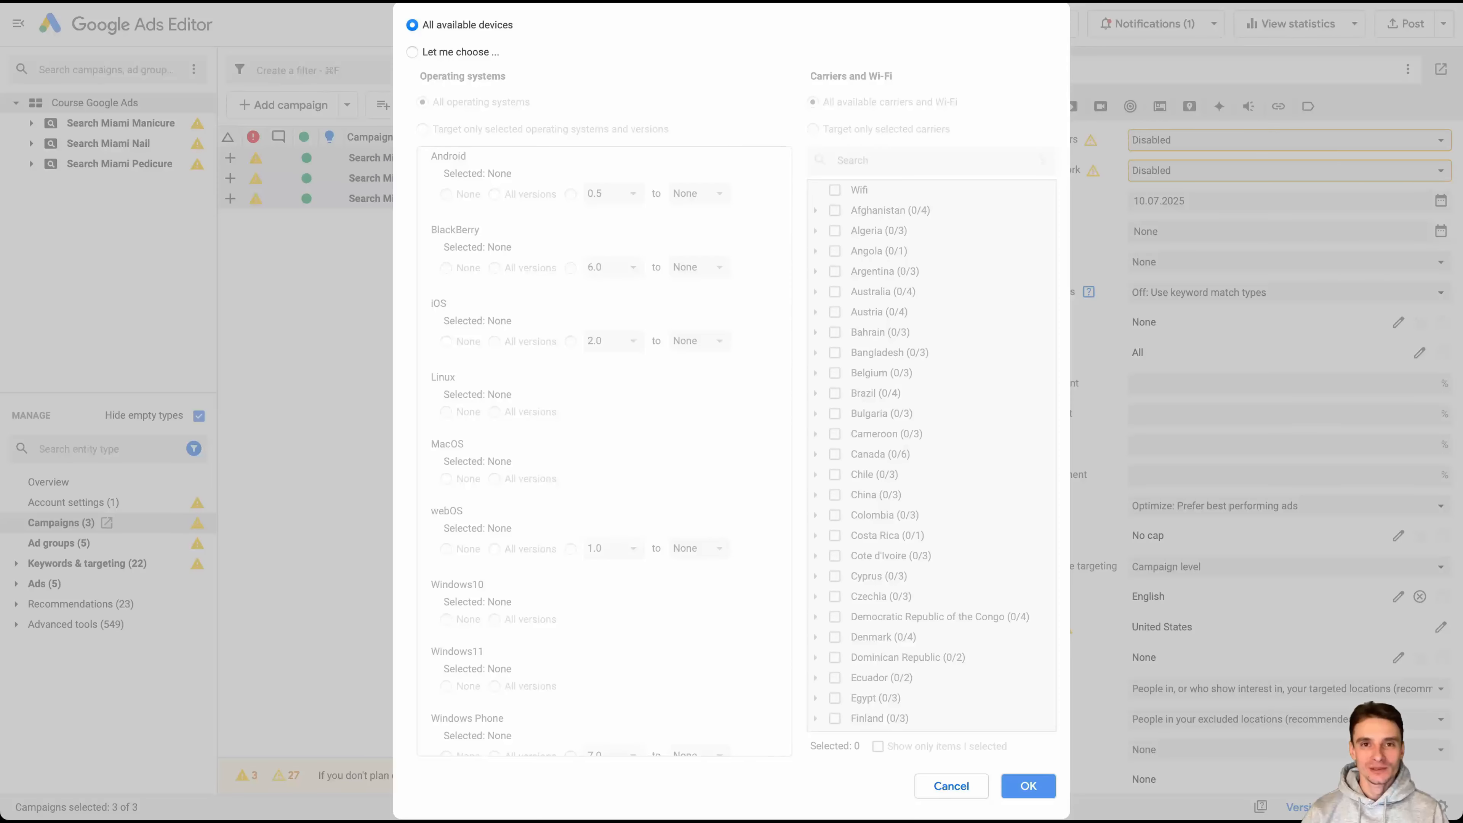
pyautogui.click(412, 52)
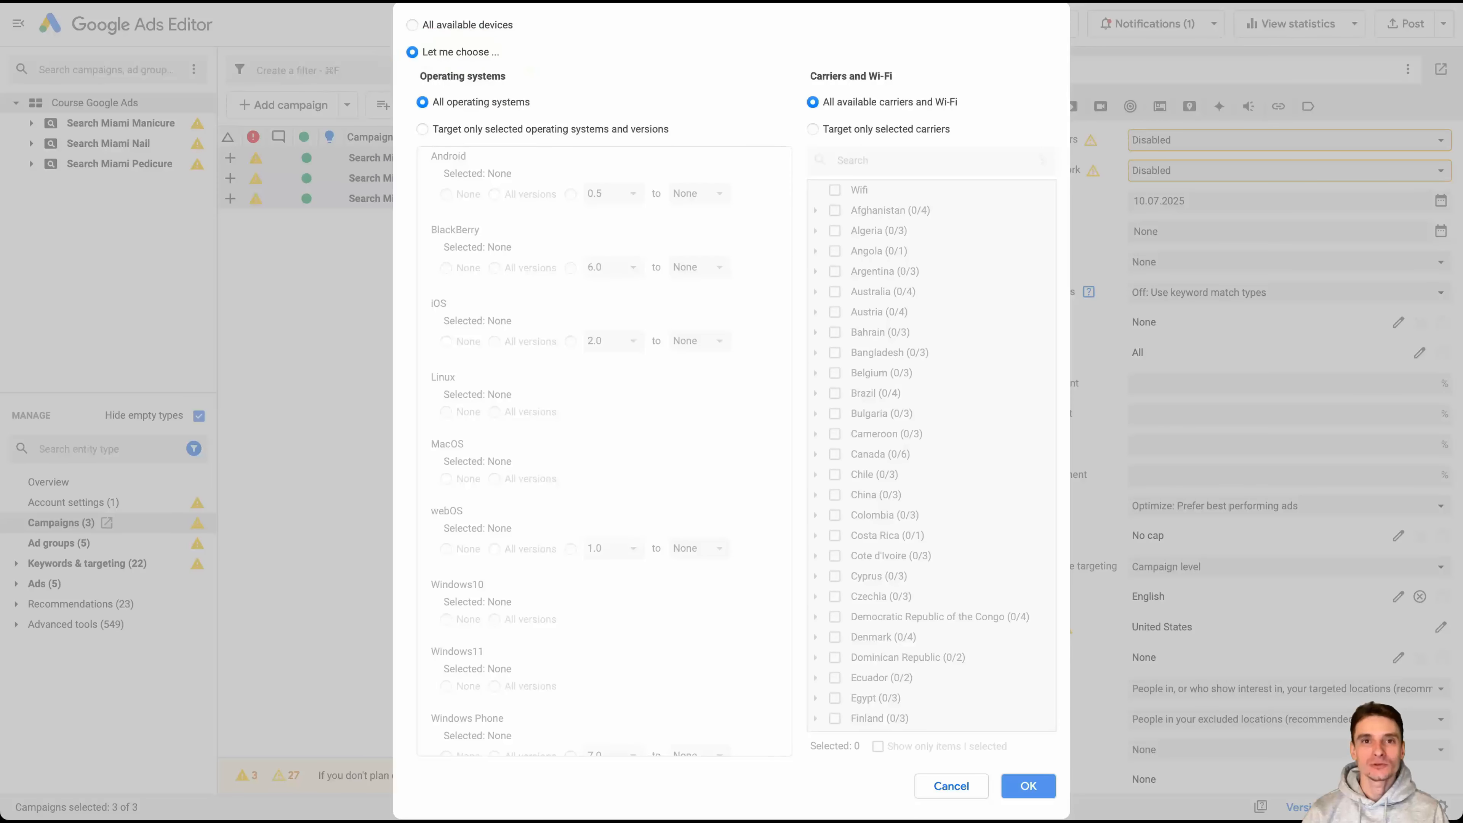
pyautogui.click(423, 129)
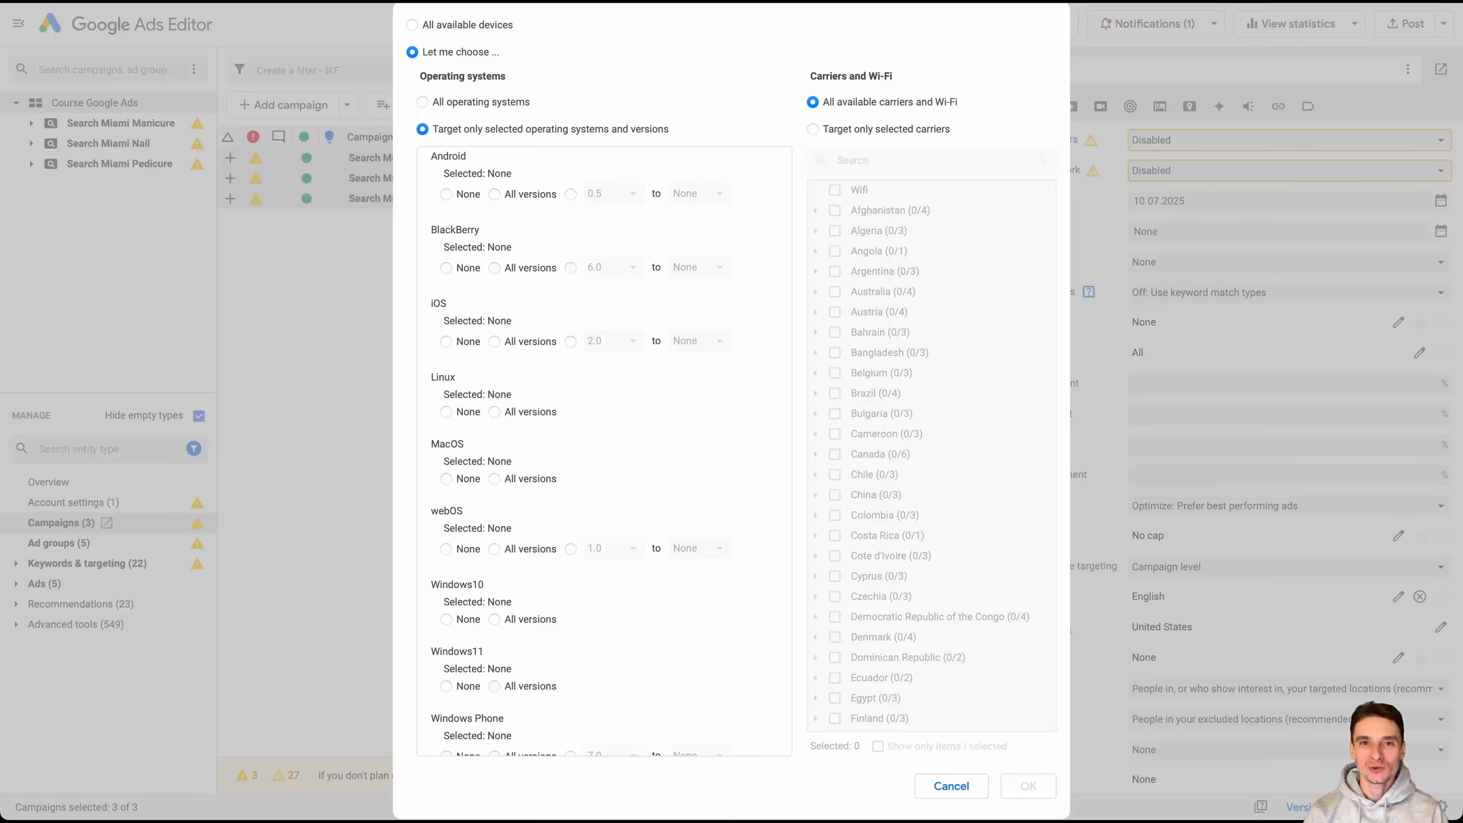
pyautogui.click(422, 103)
pyautogui.click(812, 130)
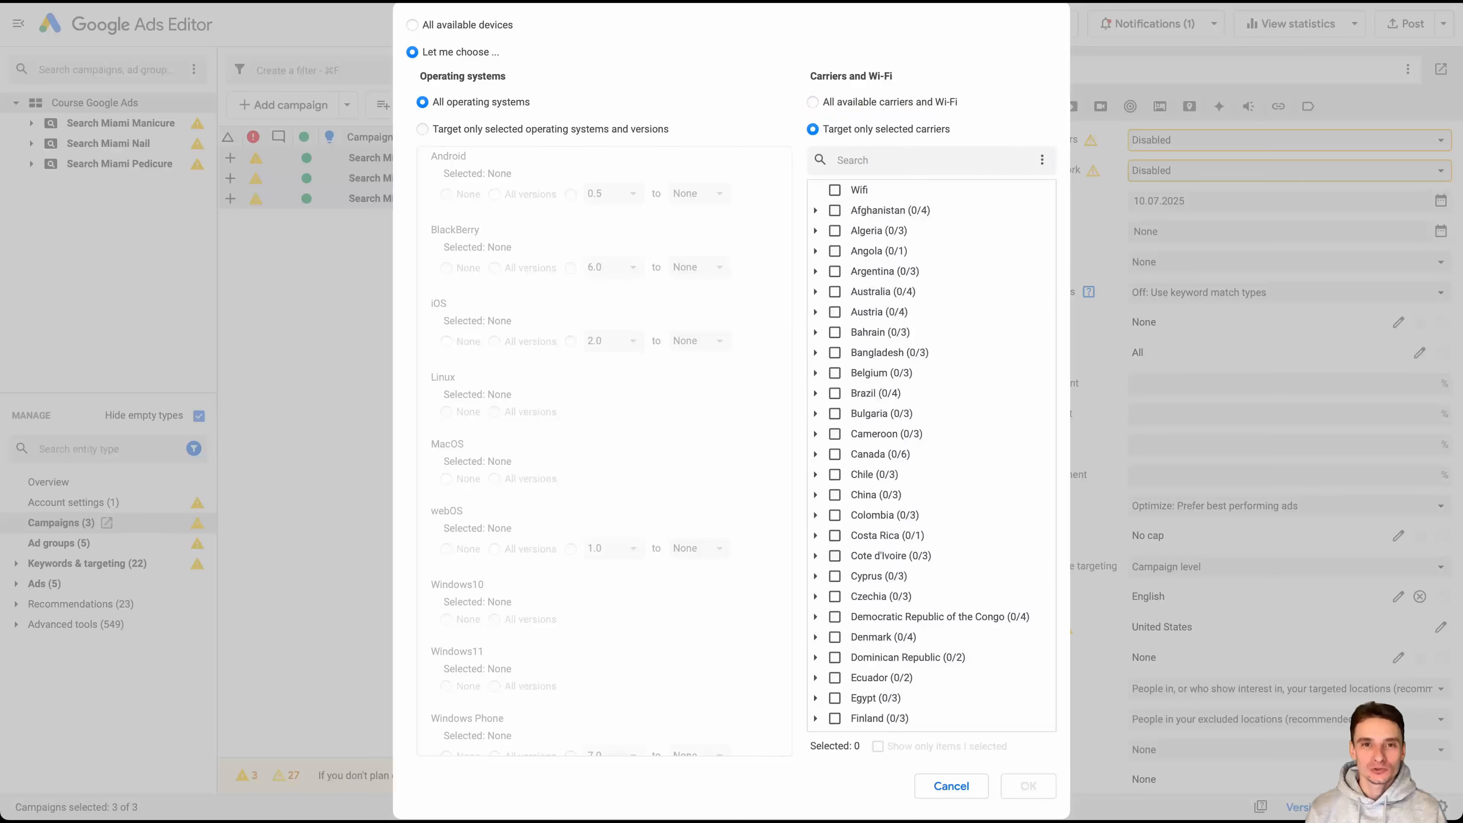
pyautogui.click(835, 190)
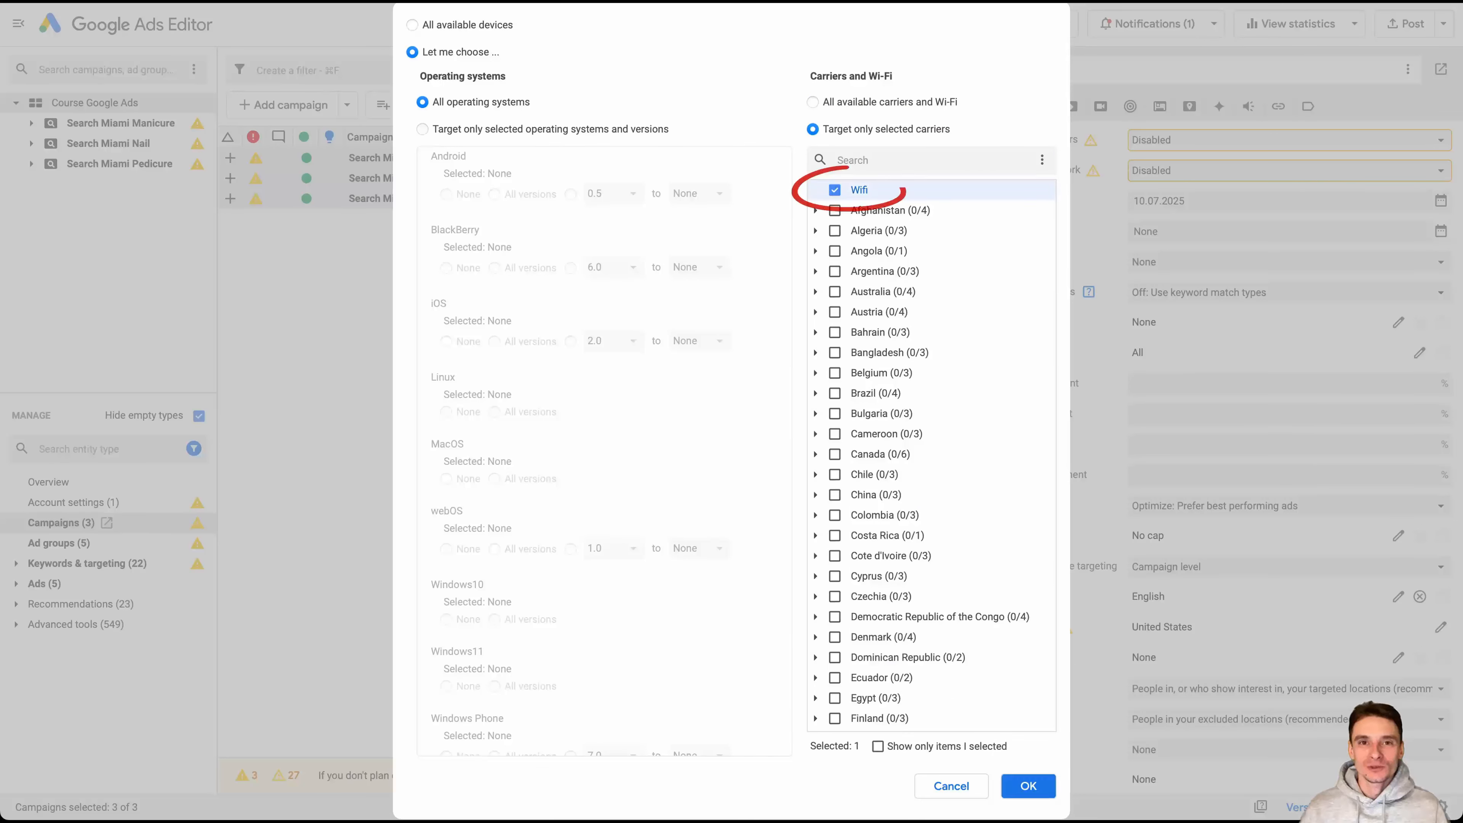
pyautogui.click(835, 189)
pyautogui.scroll(-20, 931, 456)
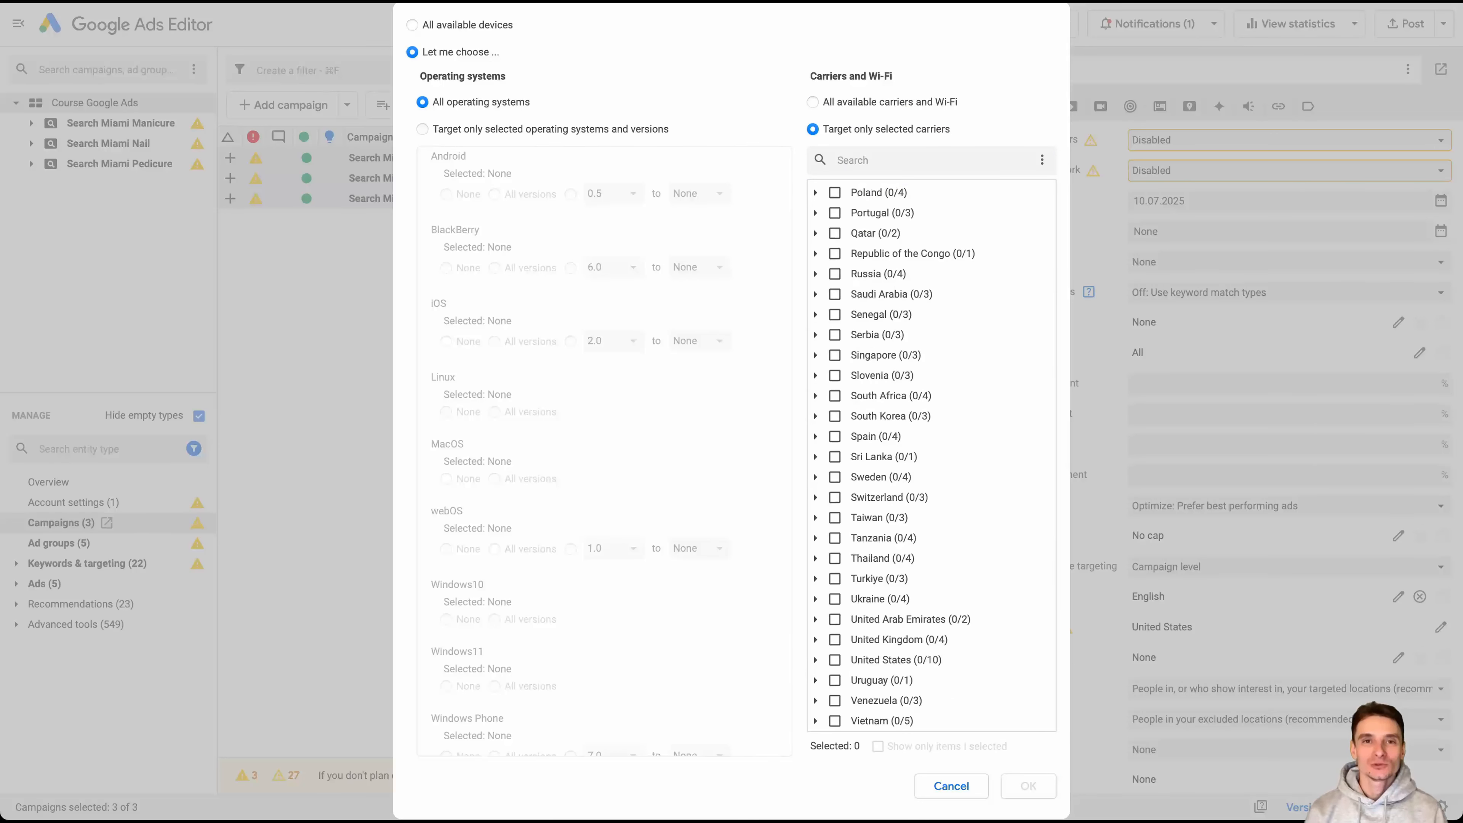
pyautogui.click(815, 659)
pyautogui.scroll(-5, 931, 455)
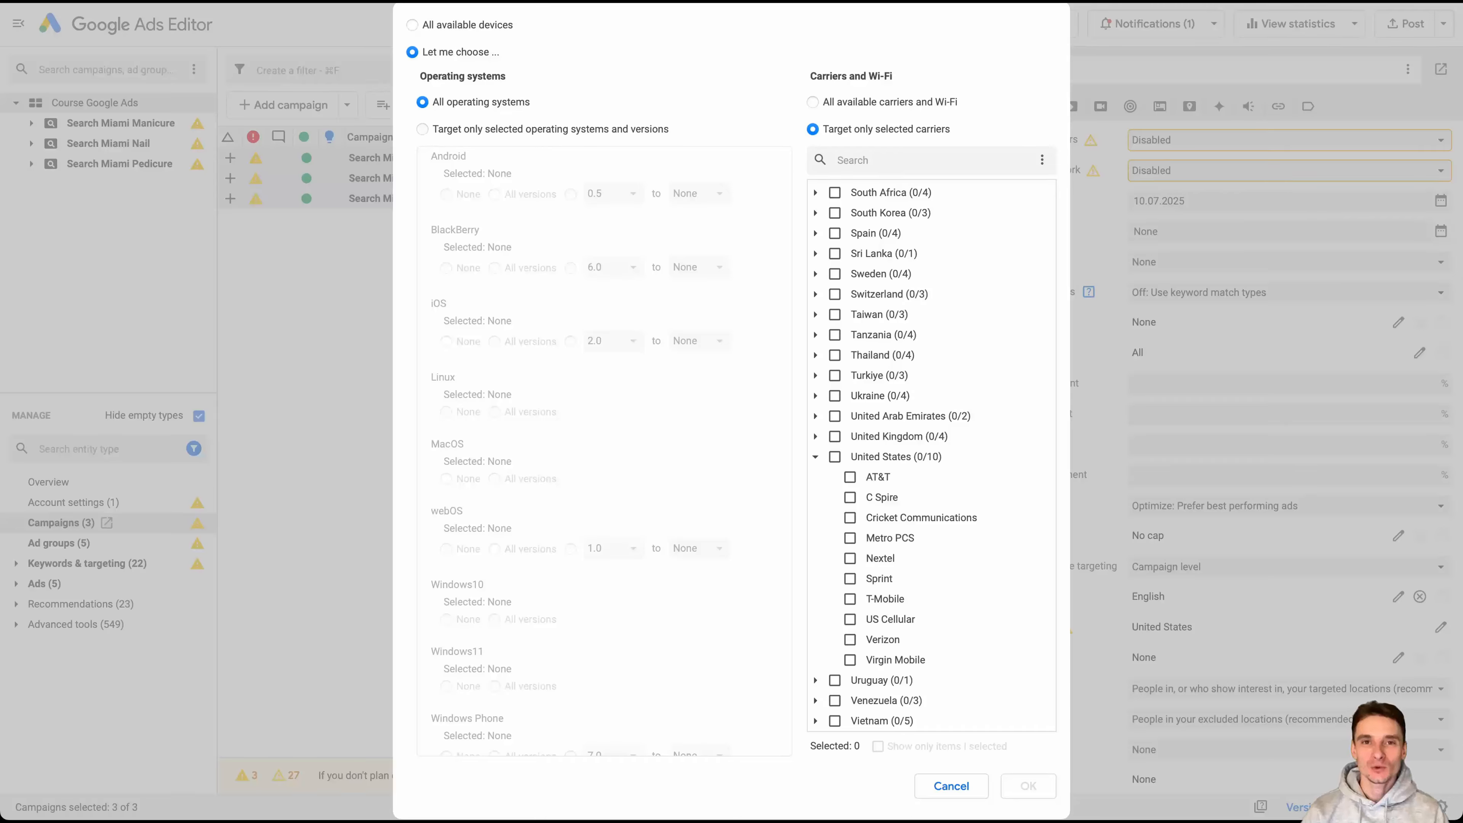
pyautogui.click(850, 599)
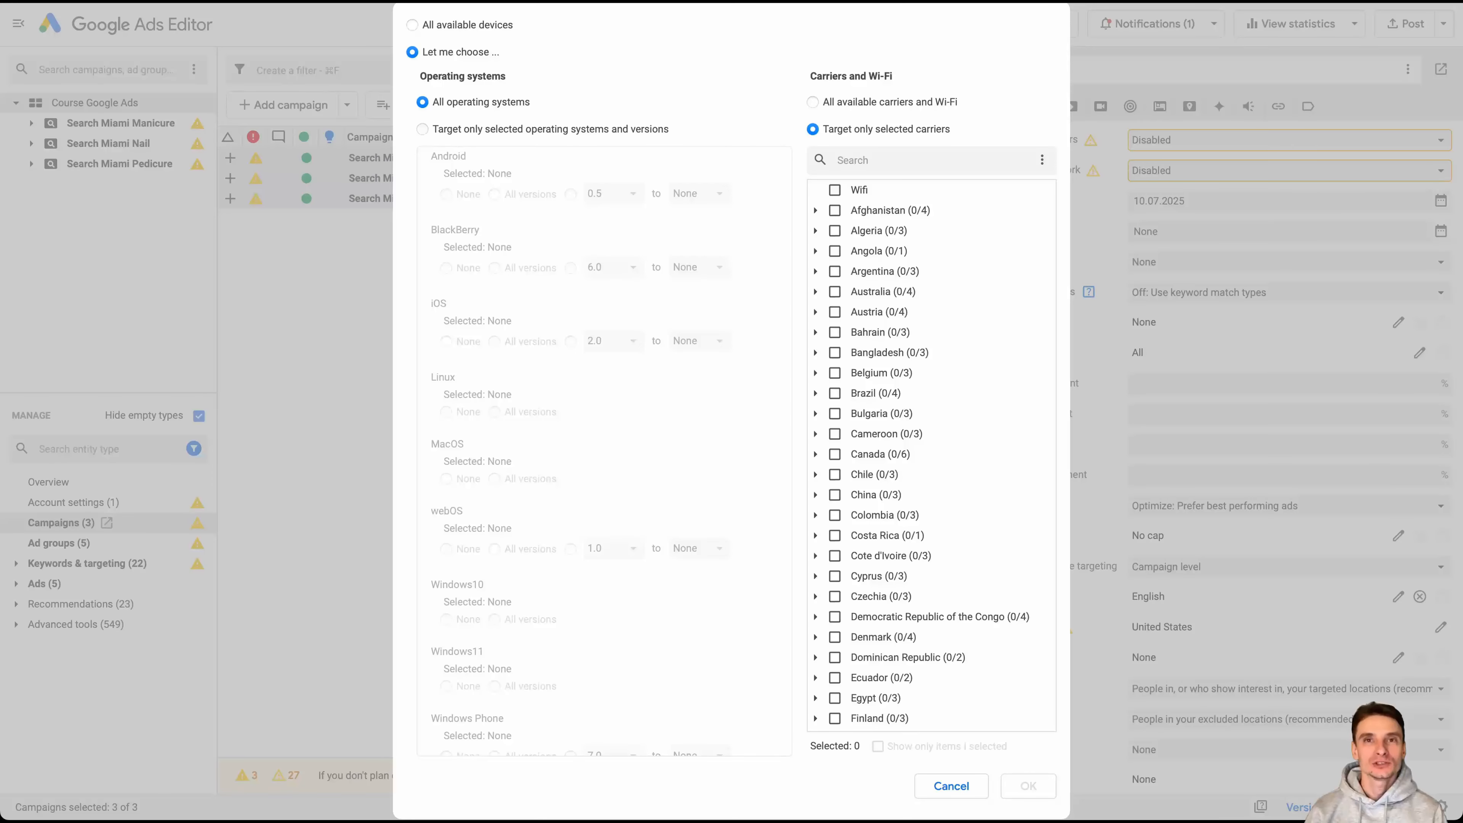
pyautogui.press('Escape')
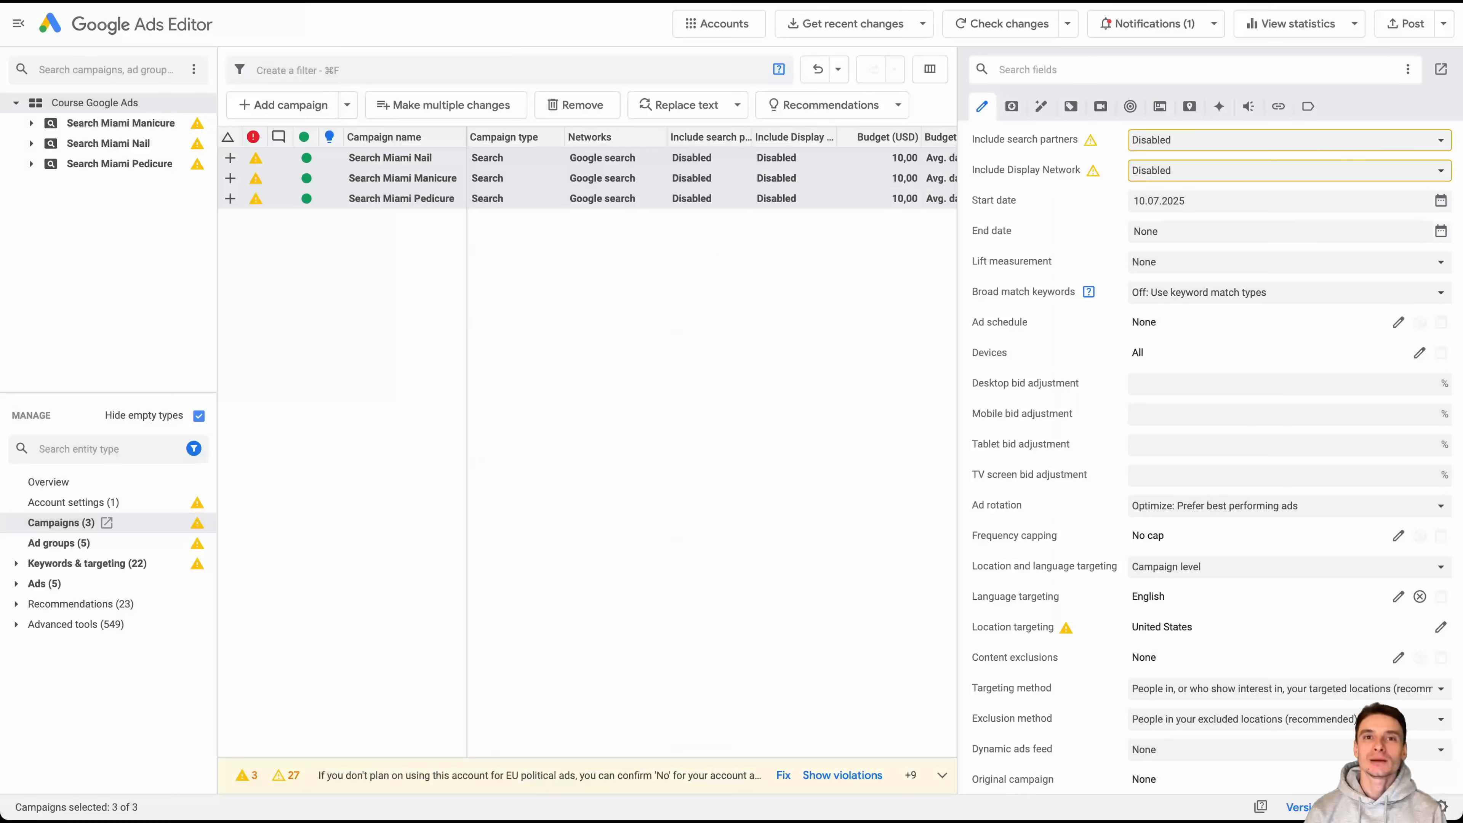
# Step: Check the frequency capping options for the selected campaigns
pyautogui.scroll(-5, 1210, 450)
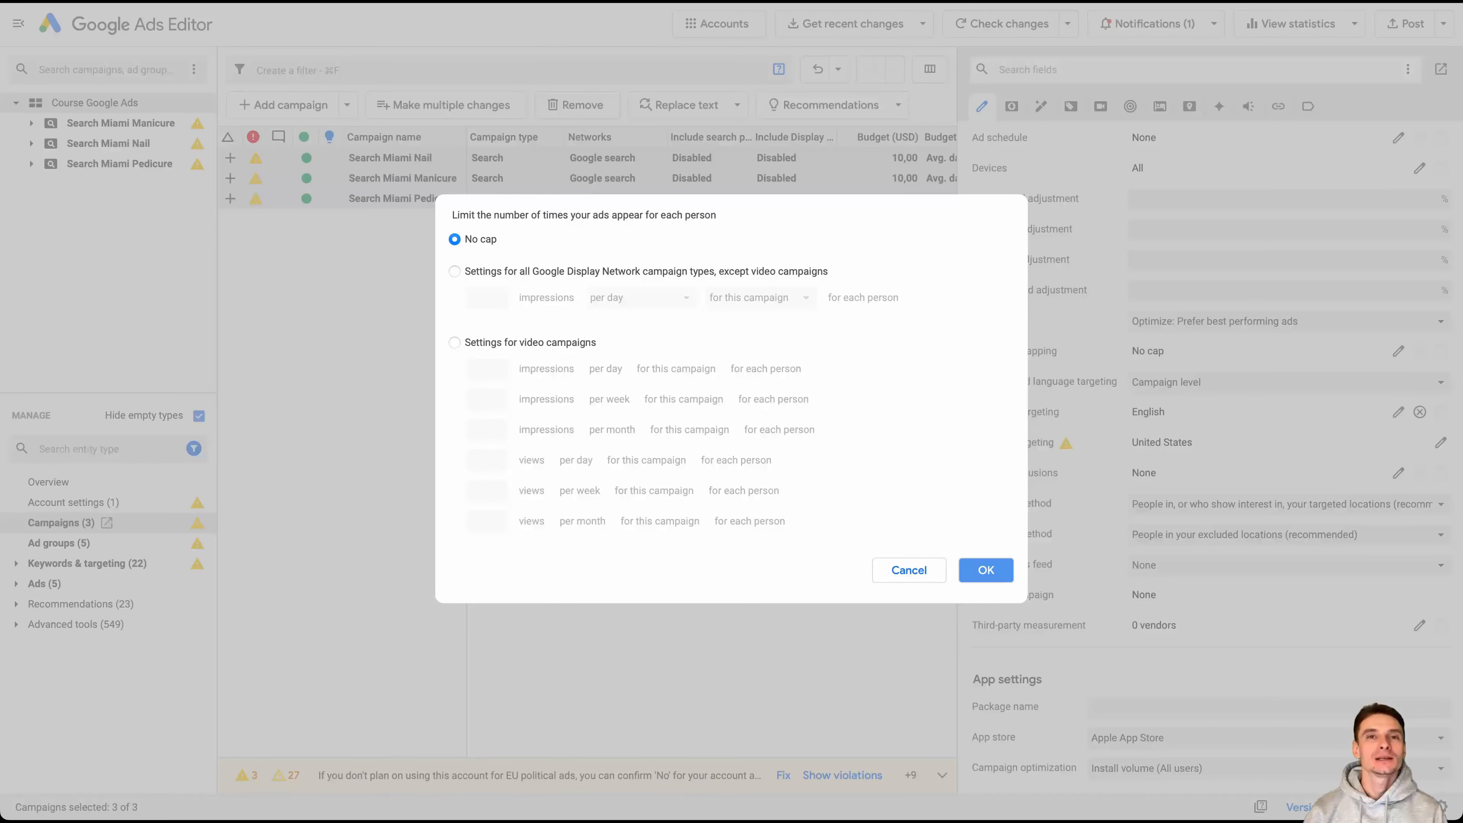
pyautogui.press('Escape')
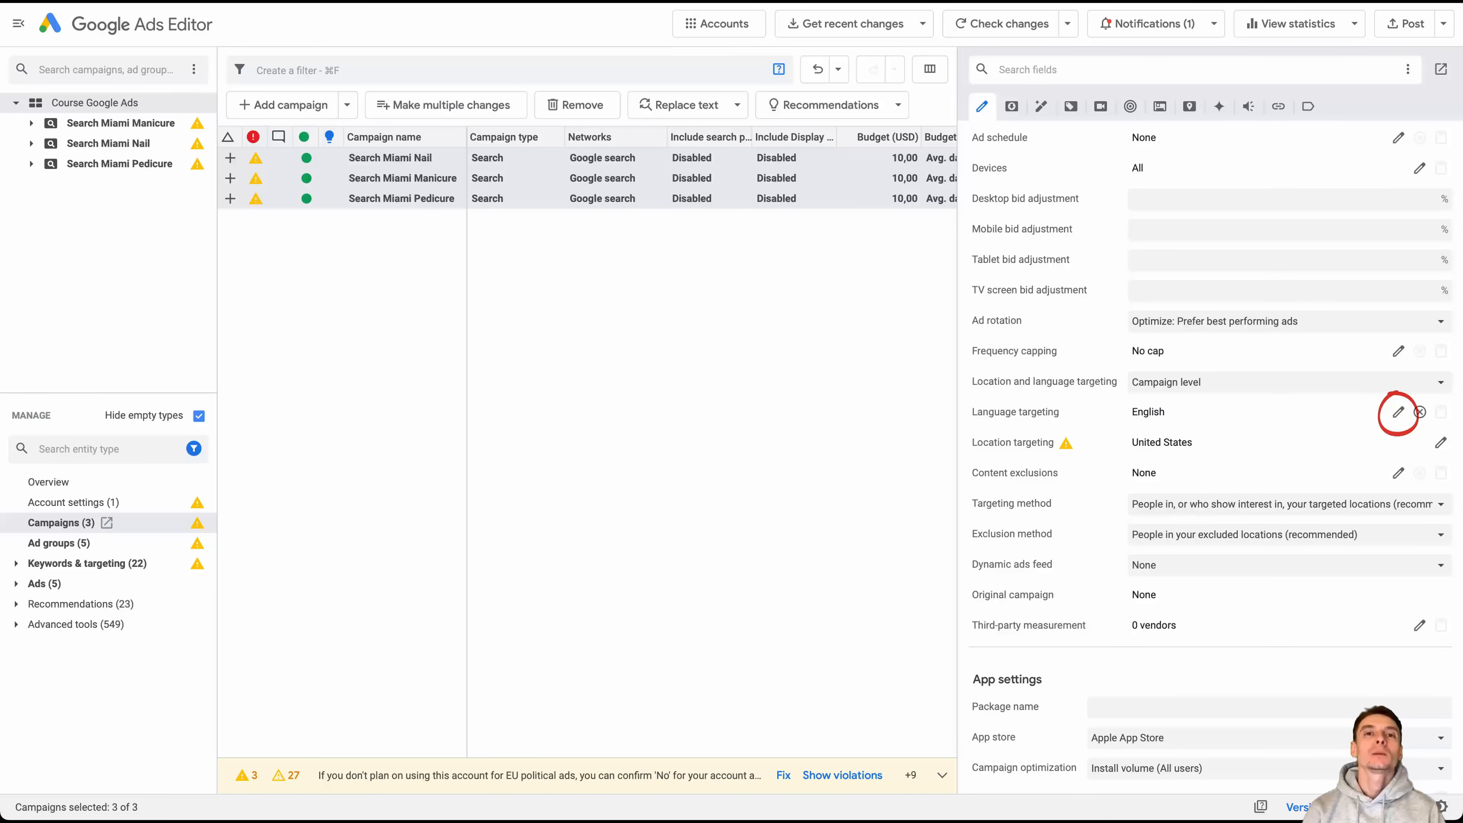
# Step: Add Spanish to the language targeting of the selected campaigns
pyautogui.click(1398, 413)
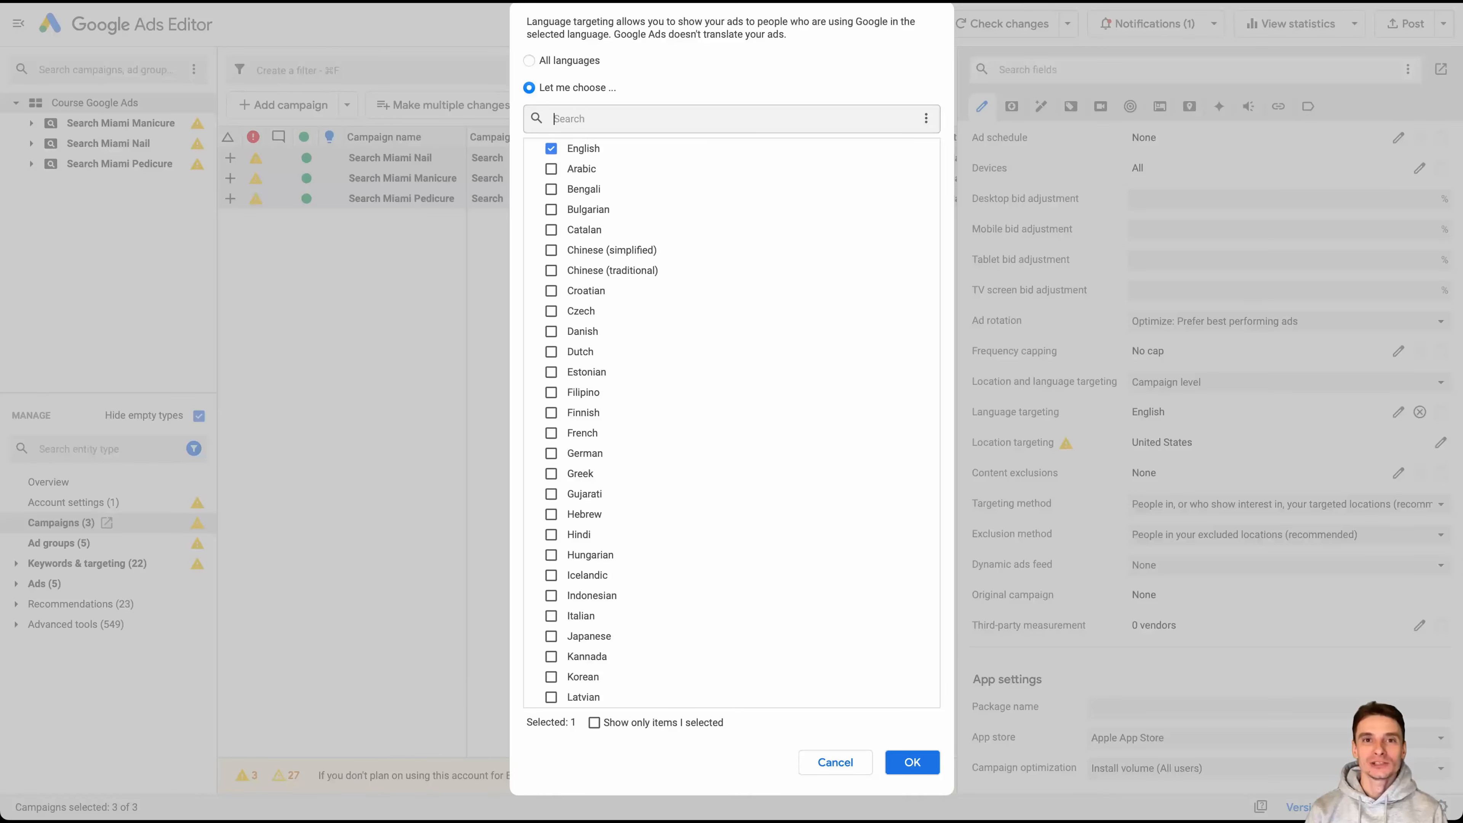
pyautogui.scroll(-8, 731, 423)
pyautogui.click(550, 535)
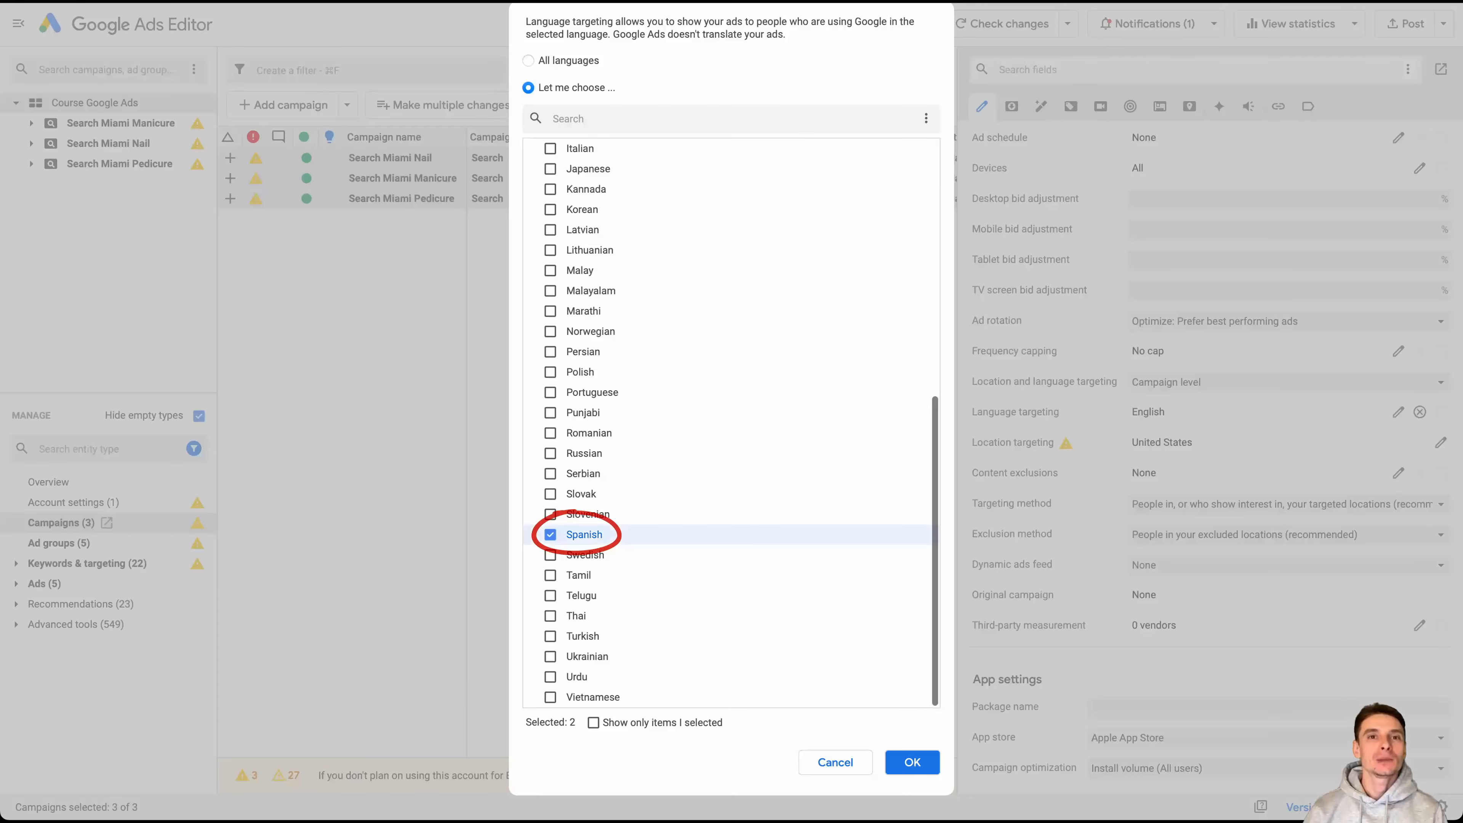
pyautogui.click(912, 762)
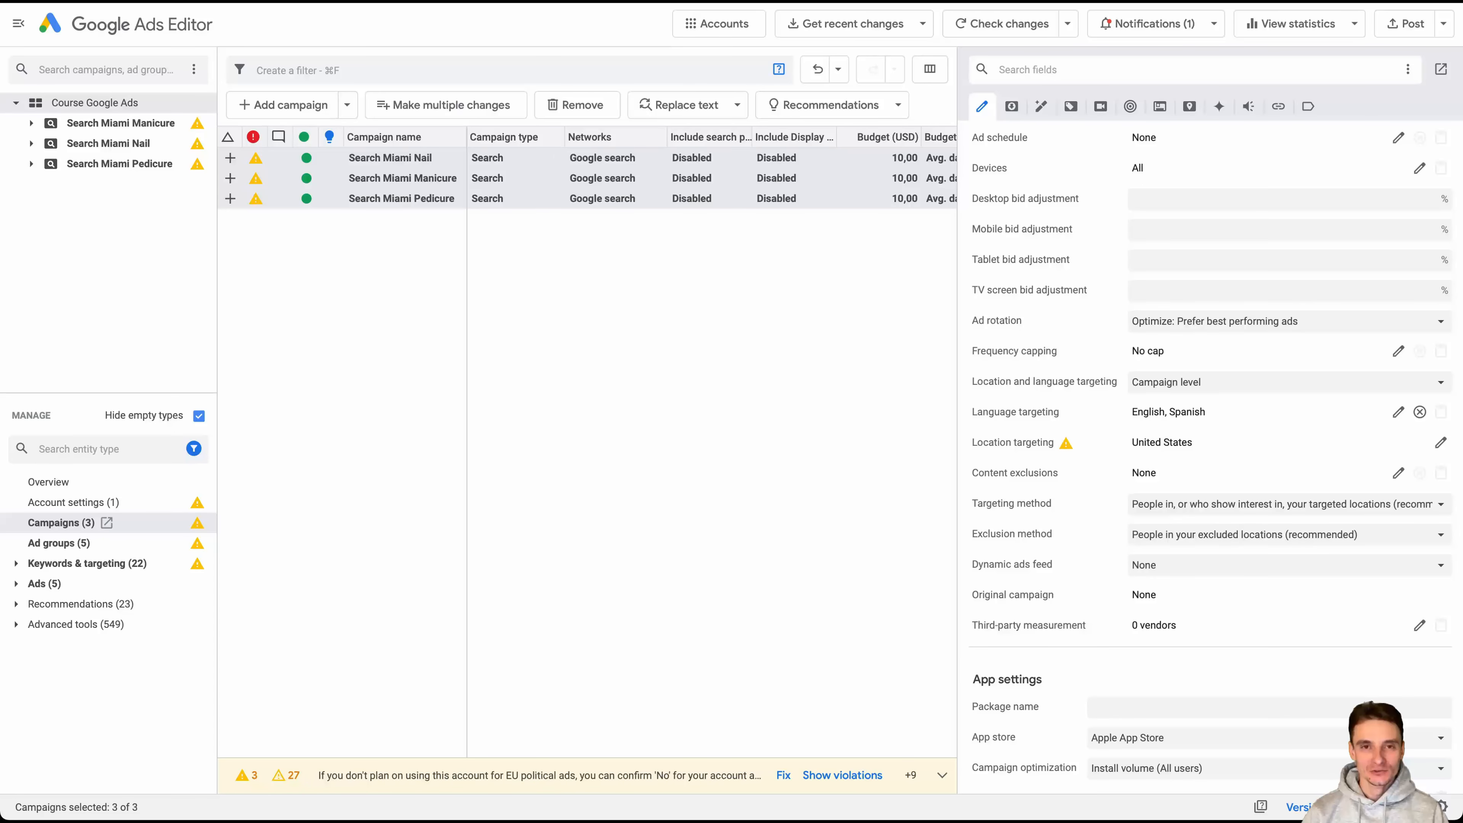
# Step: Remove Spanish from the selected campaigns' language targeting, keeping only English
pyautogui.click(1398, 412)
pyautogui.scroll(-8, 731, 422)
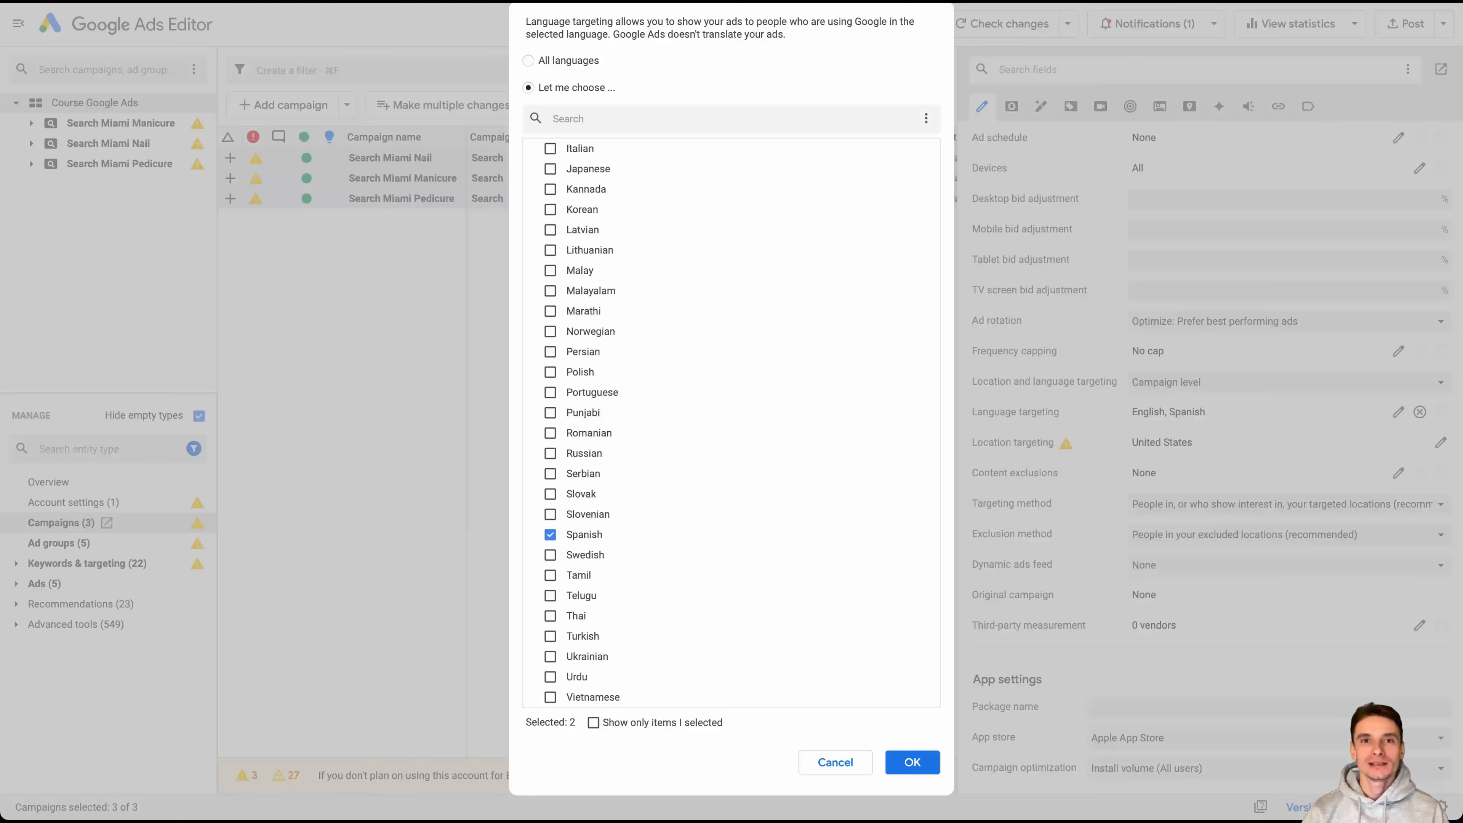
pyautogui.click(550, 534)
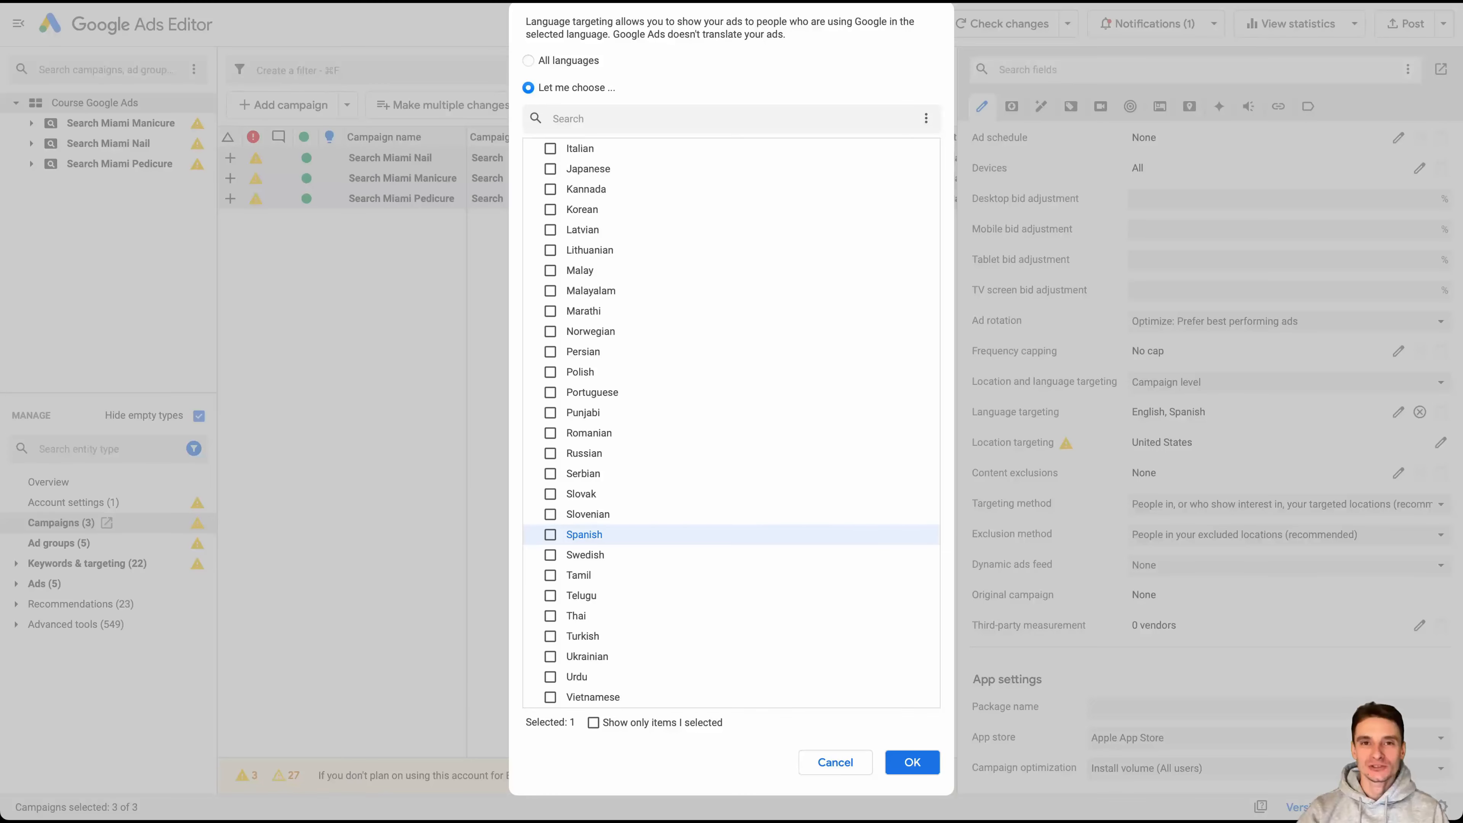
pyautogui.click(911, 762)
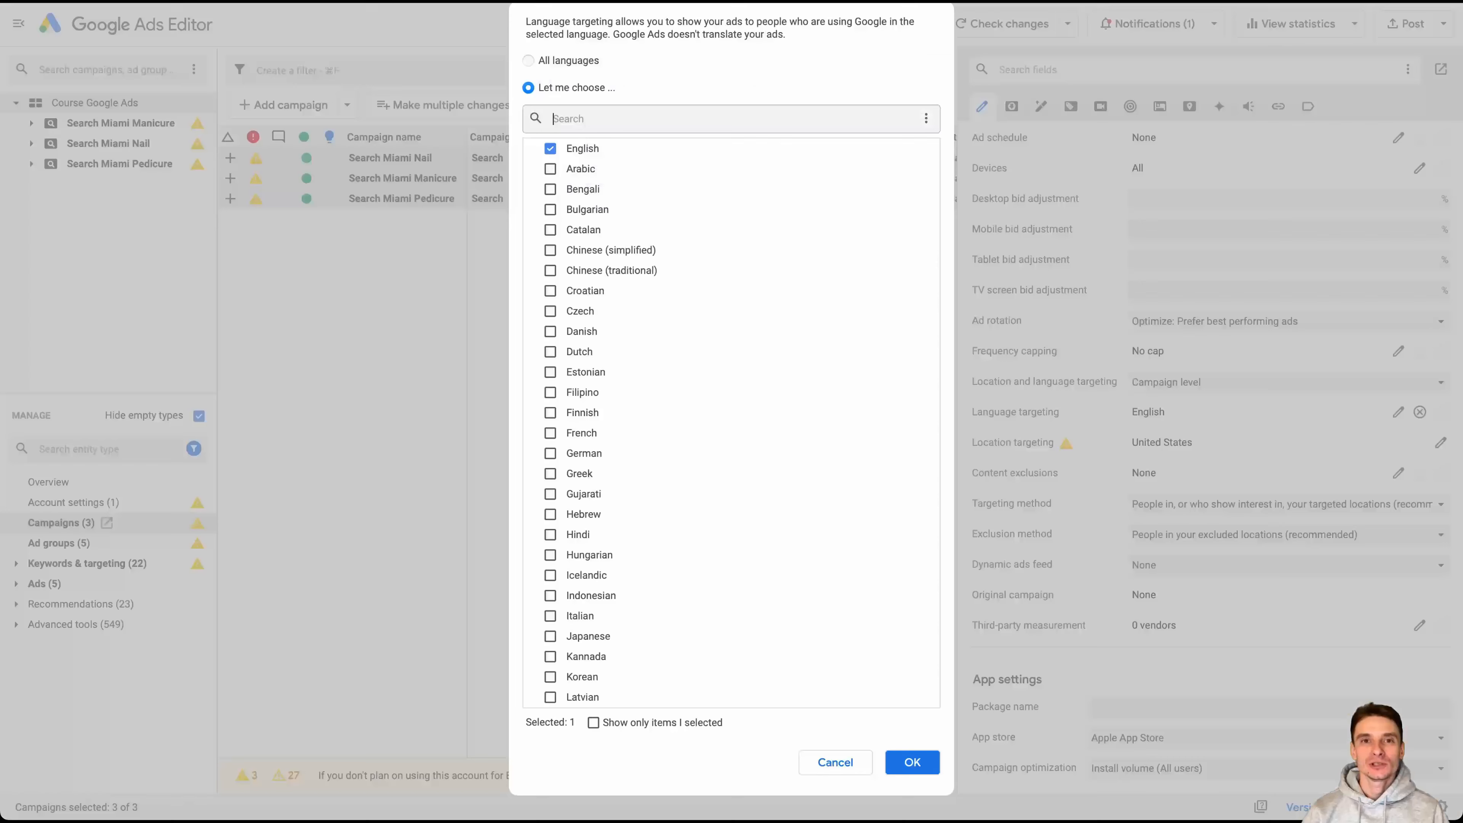
# Step: Set the language targeting of the selected campaigns to all languages
pyautogui.click(528, 60)
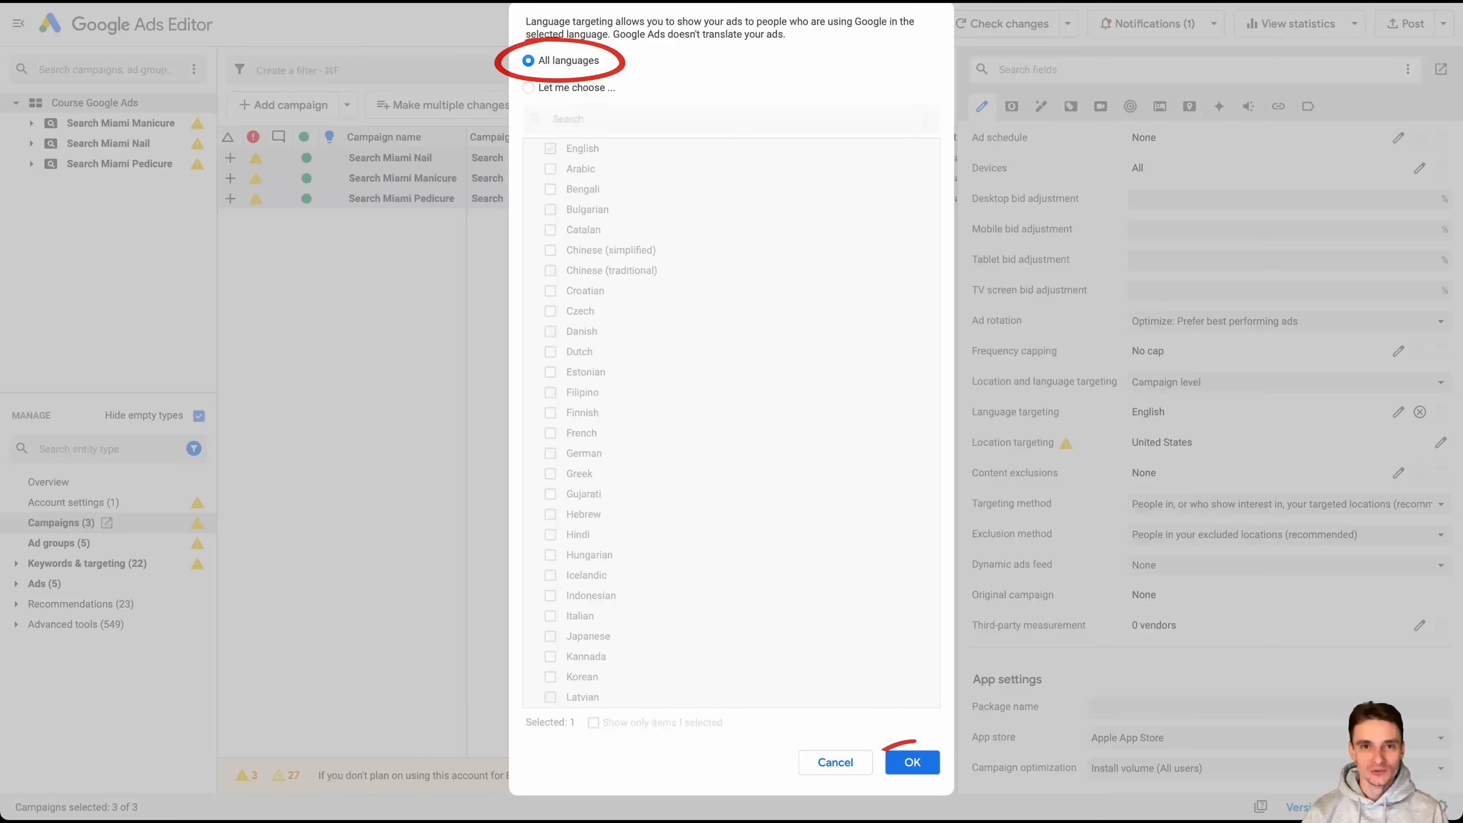
pyautogui.press('Return')
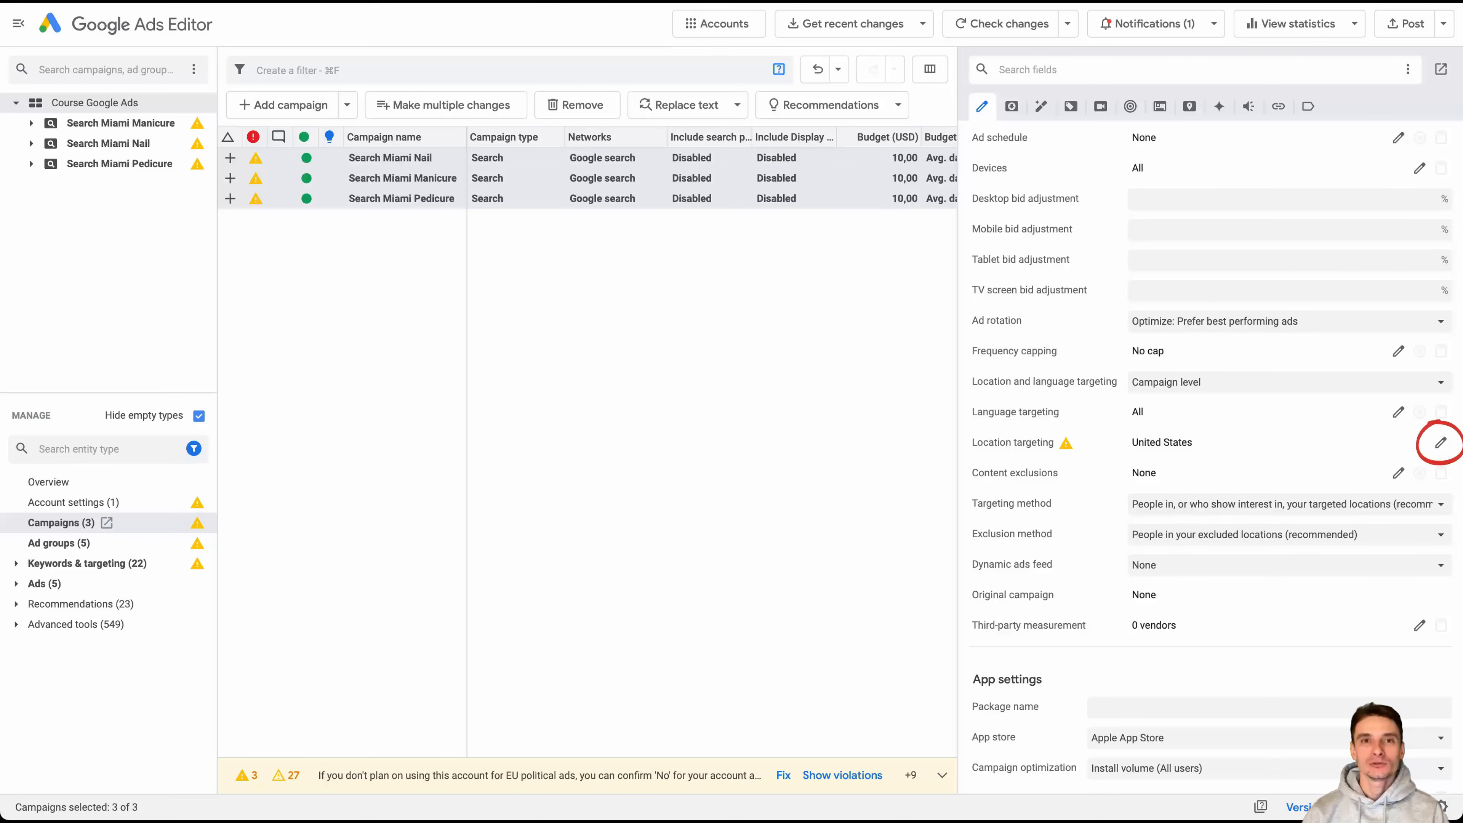
# Step: Open the selected campaigns' location targeting and try replacing the location in all three entries with the random text "djhifkdhdgwhjd"
pyautogui.click(1441, 442)
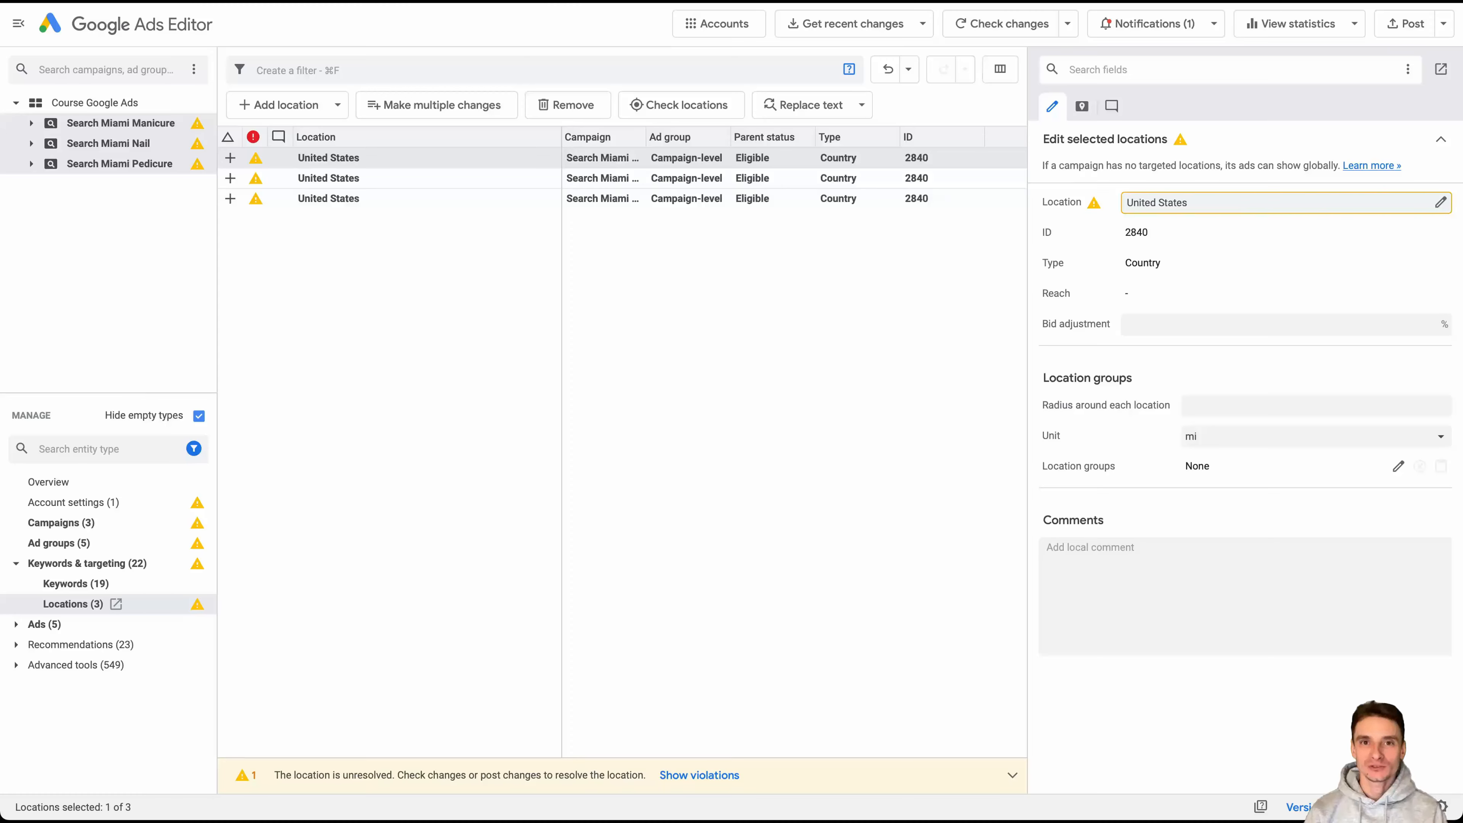
pyautogui.press('super+a')
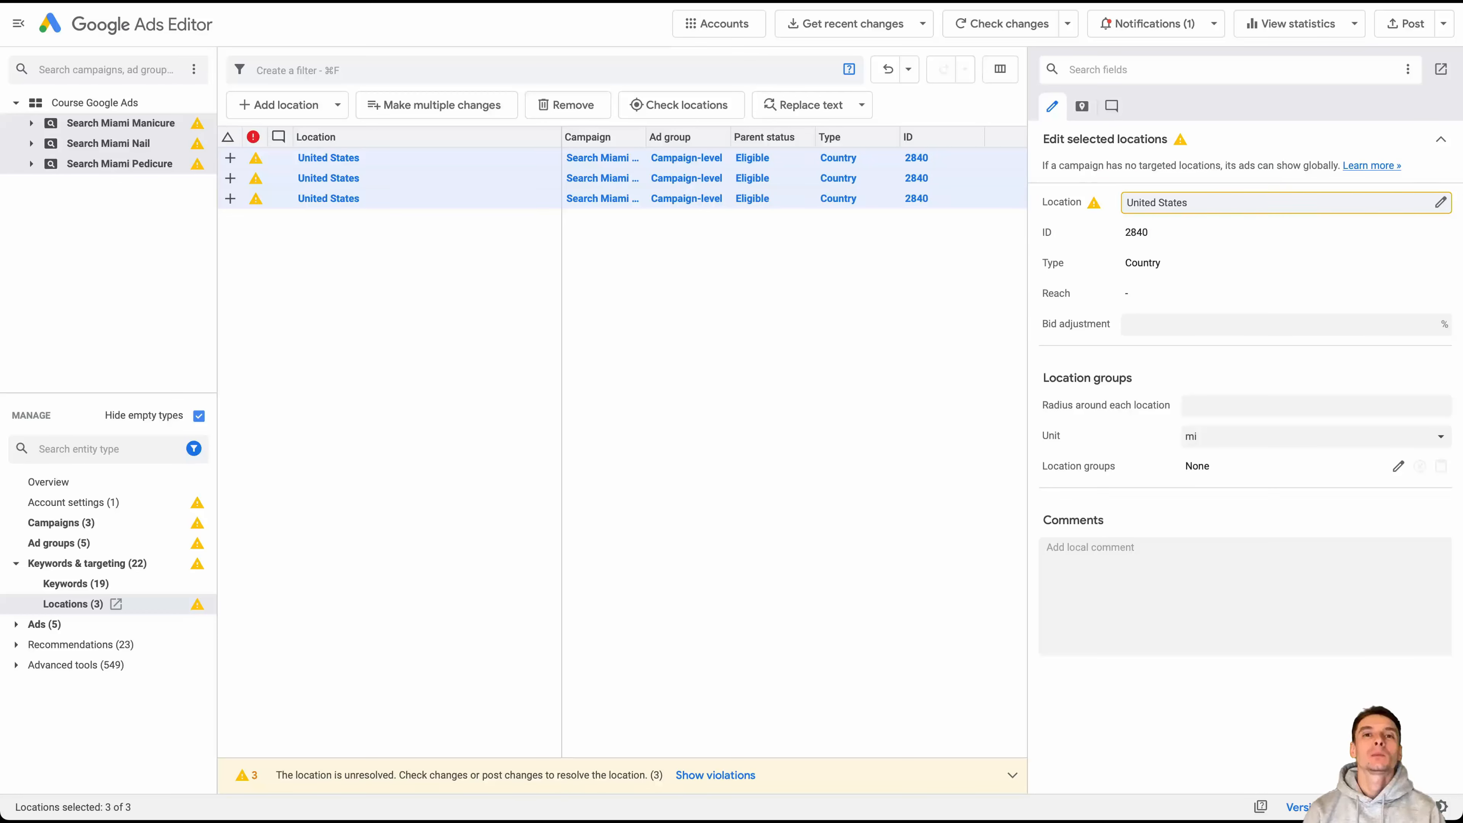
pyautogui.click(1156, 203)
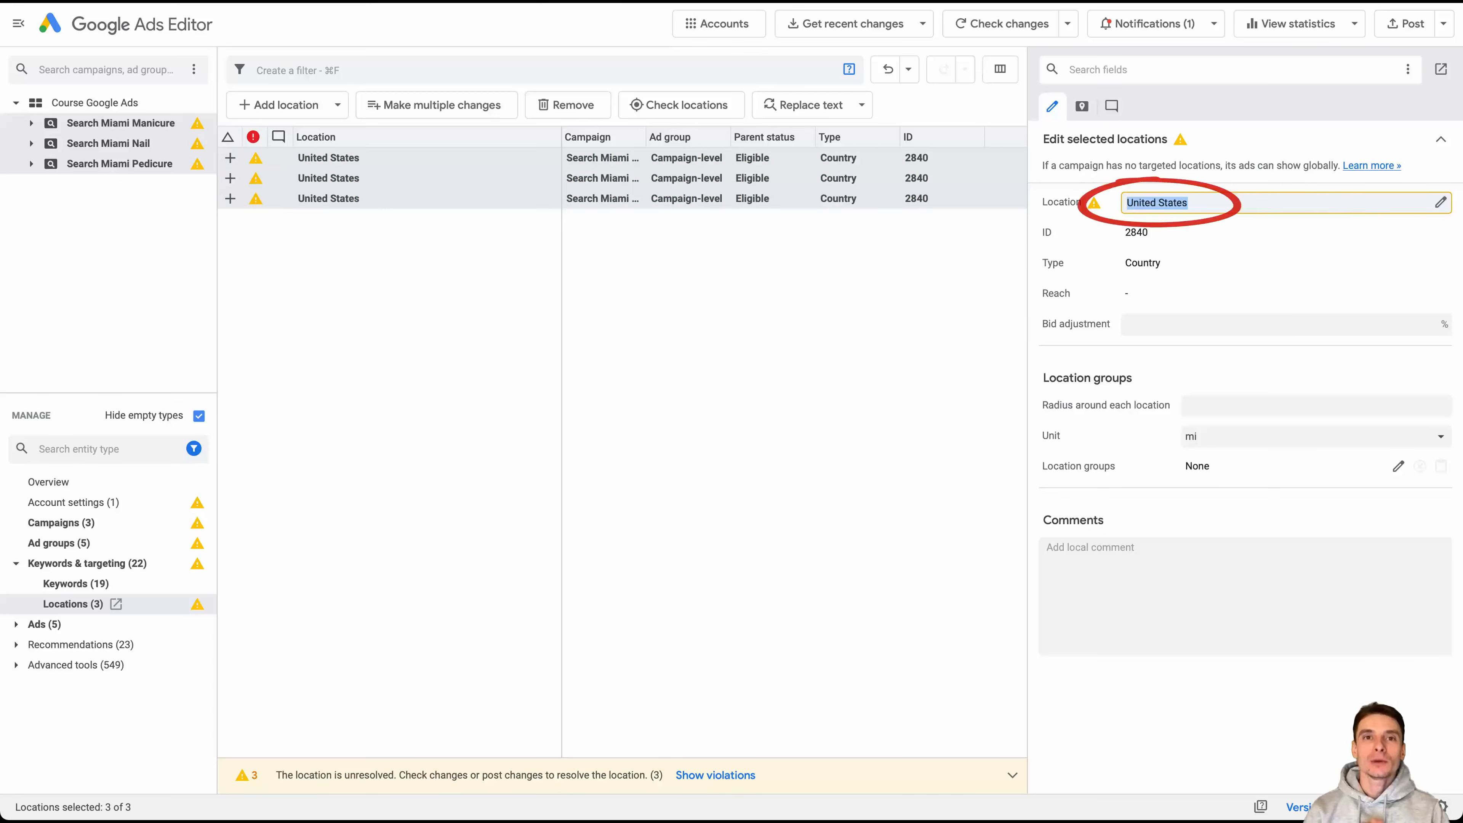
pyautogui.write('djhifkdhdgwhjd')
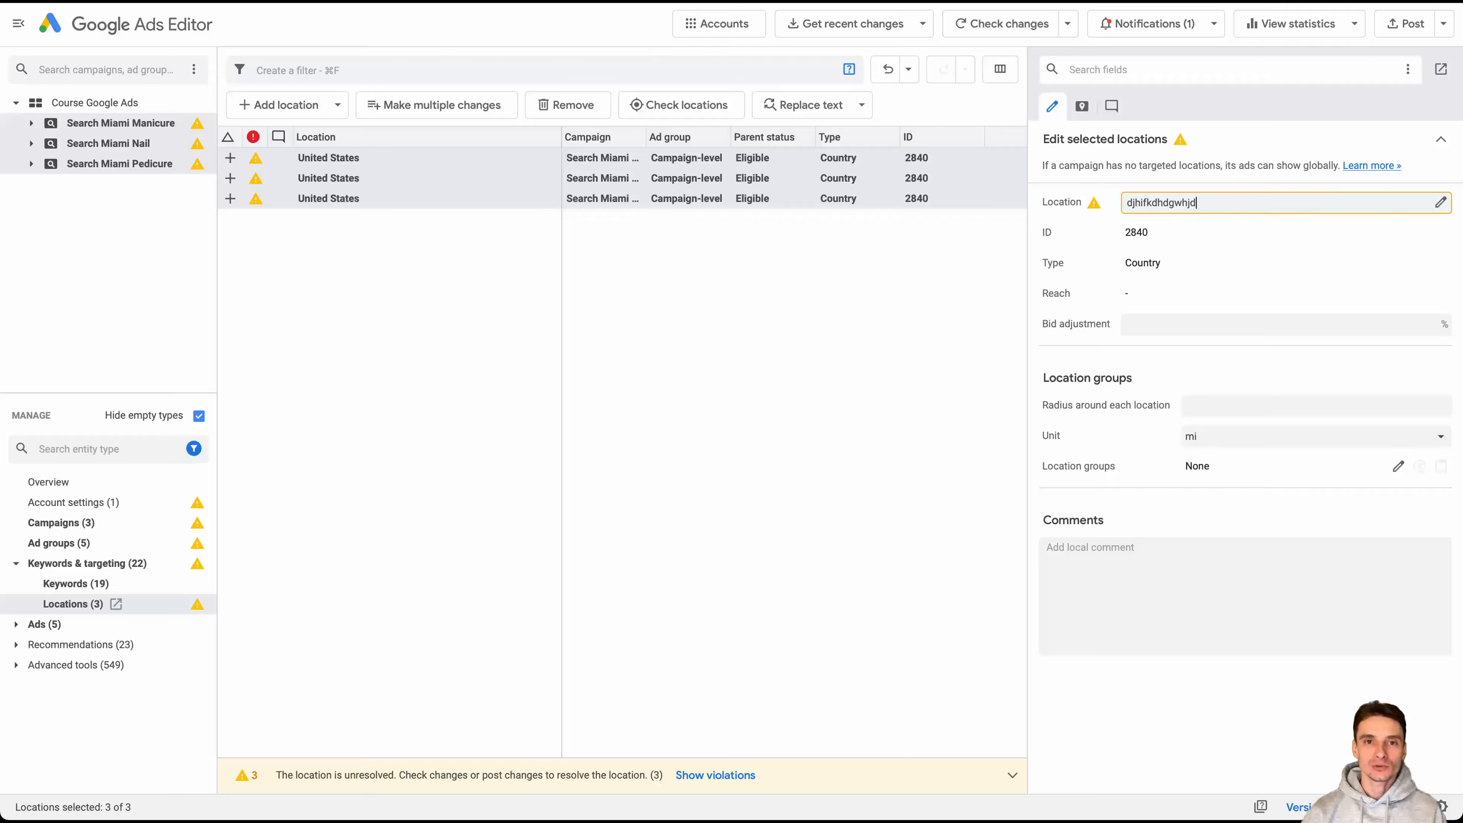
# Step: Look up Coral Gables and Miami in the location search and choose Miami, Florida, United States for the selected locations
pyautogui.click(1440, 202)
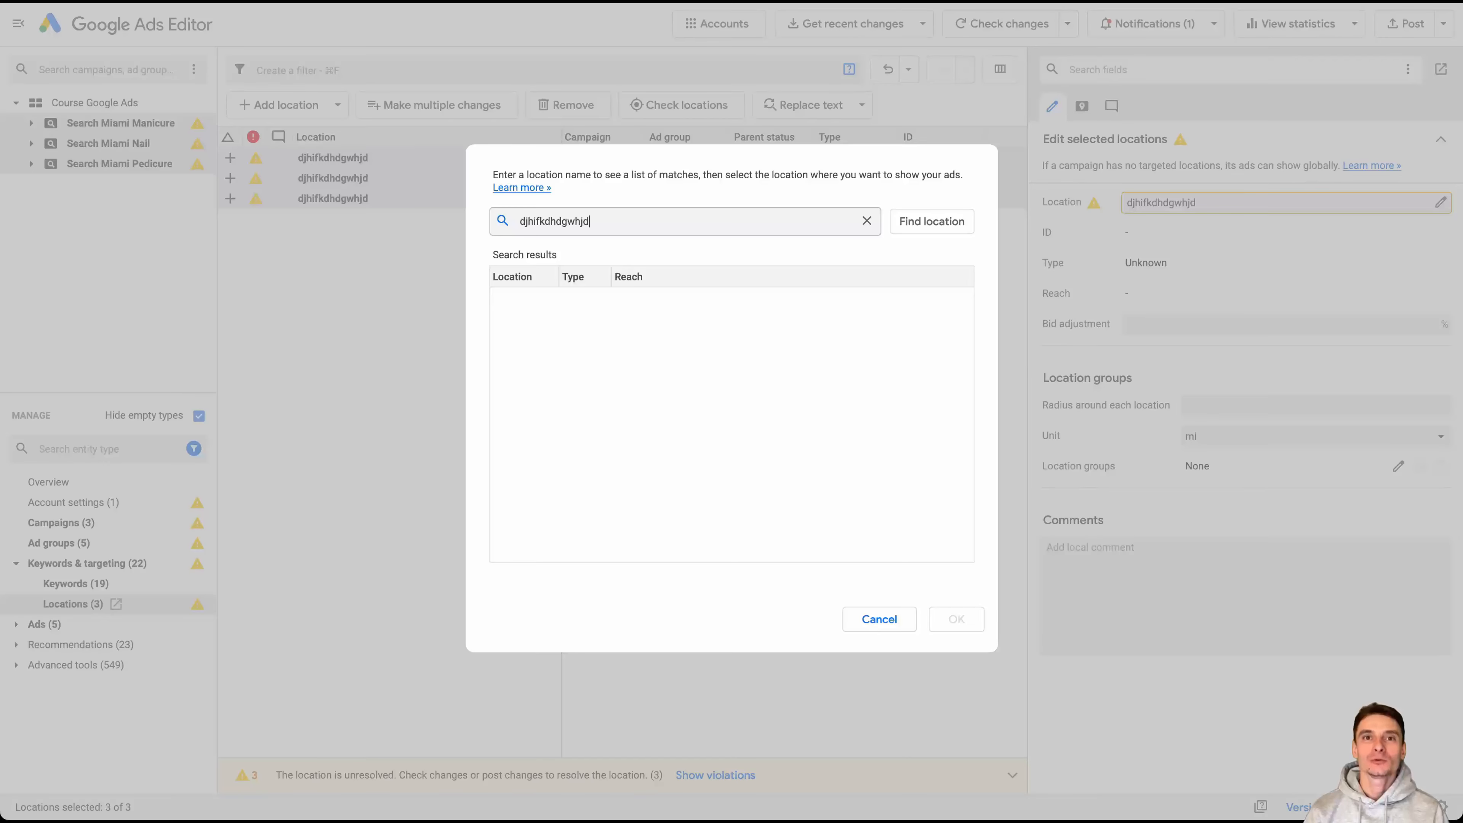
pyautogui.press('super+a')
pyautogui.write('Coral Gables')
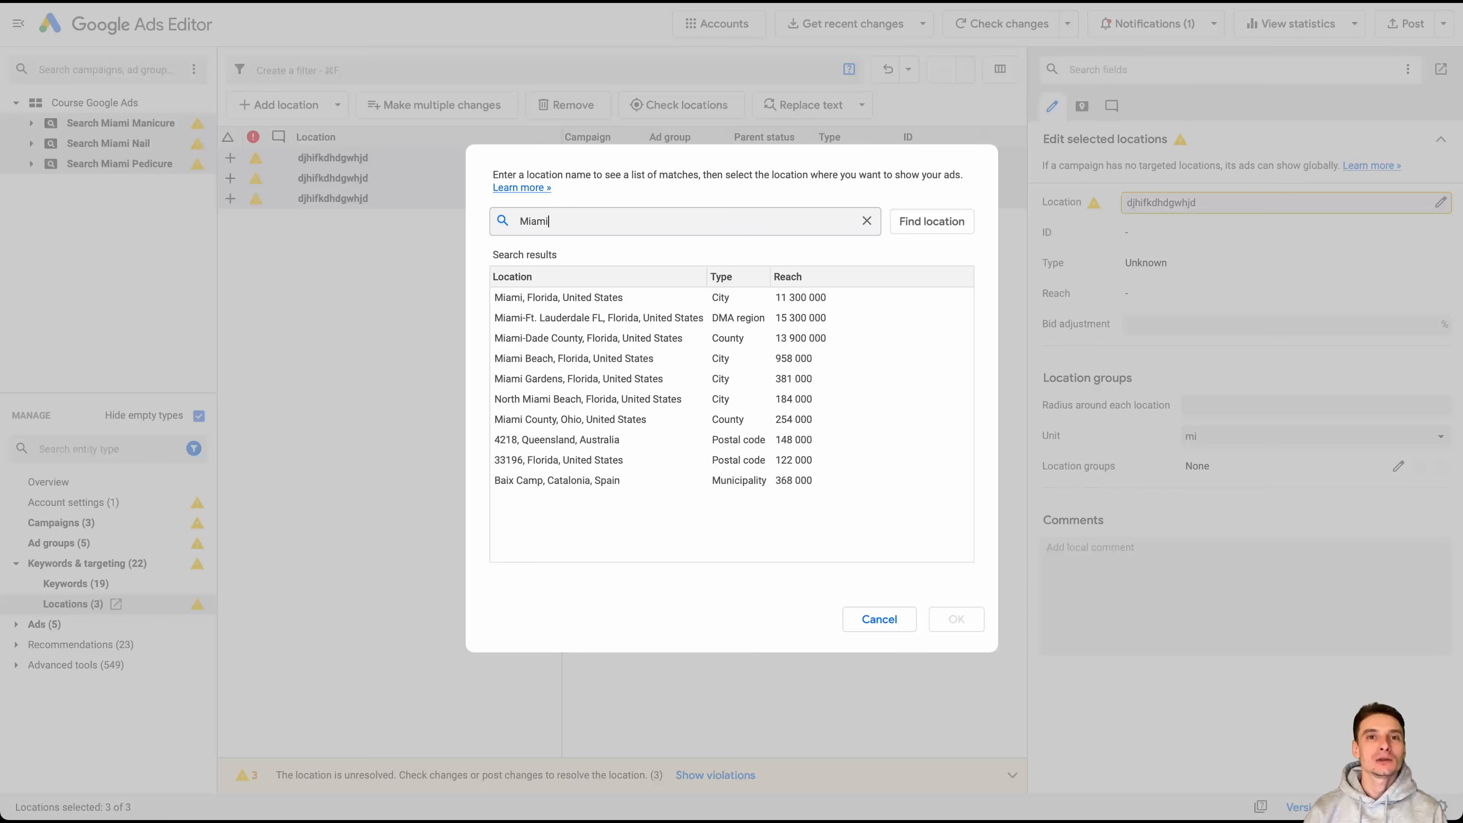
pyautogui.click(558, 298)
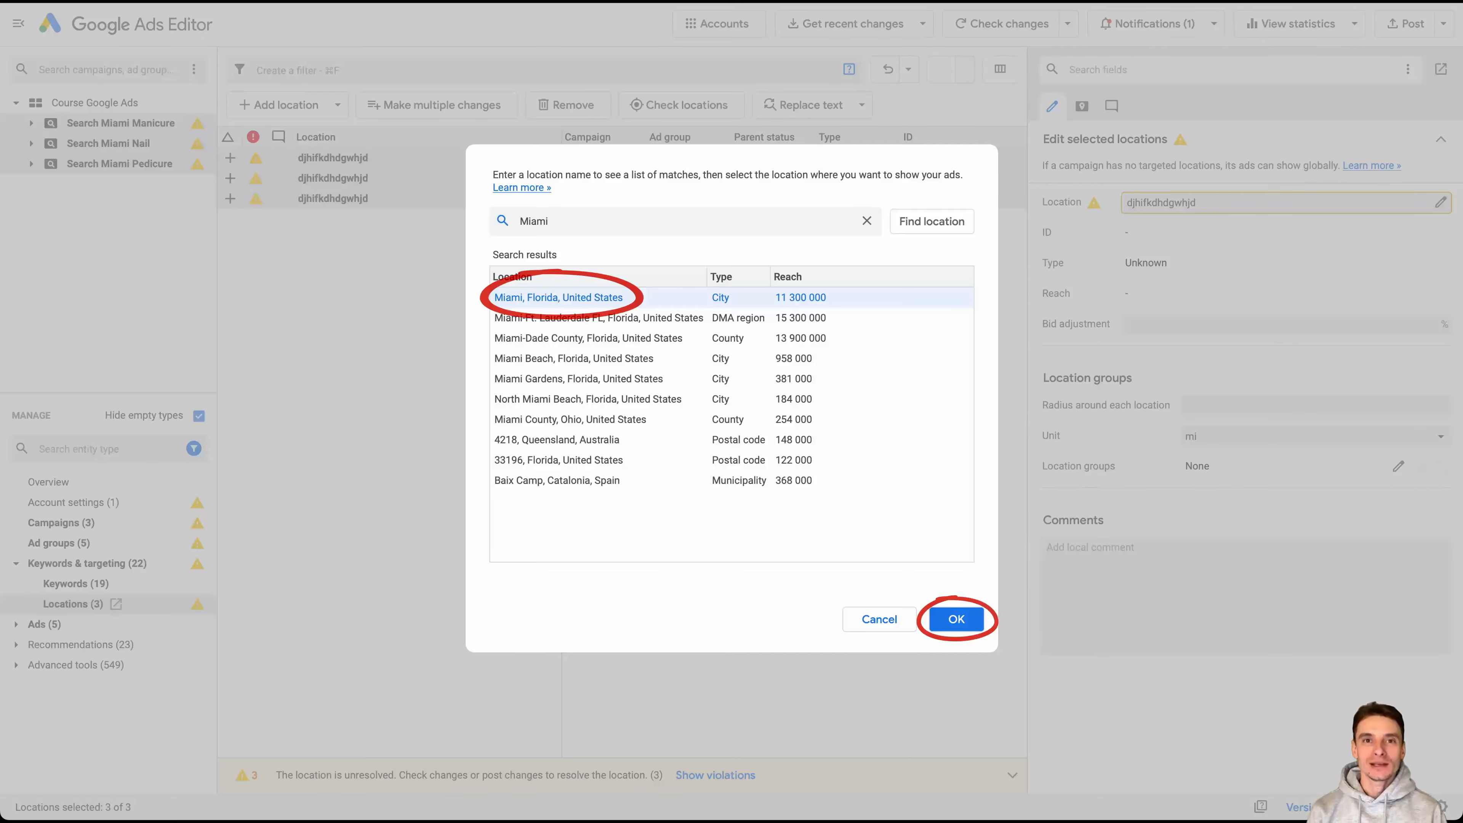
pyautogui.press('Return')
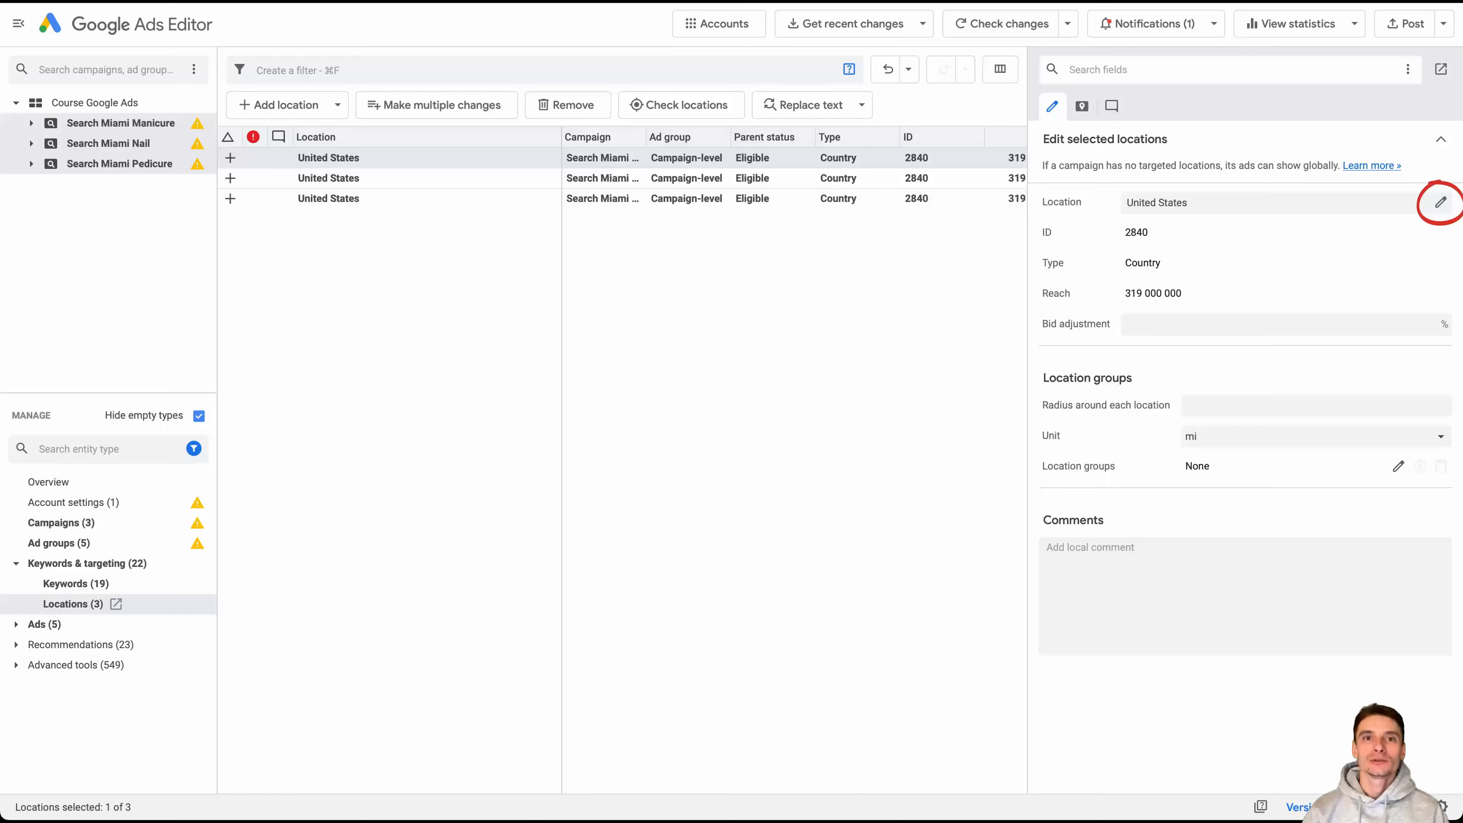
# Step: Replace United States with the city Miami, Florida, United States in the first location entry and in the remaining two
pyautogui.click(1440, 202)
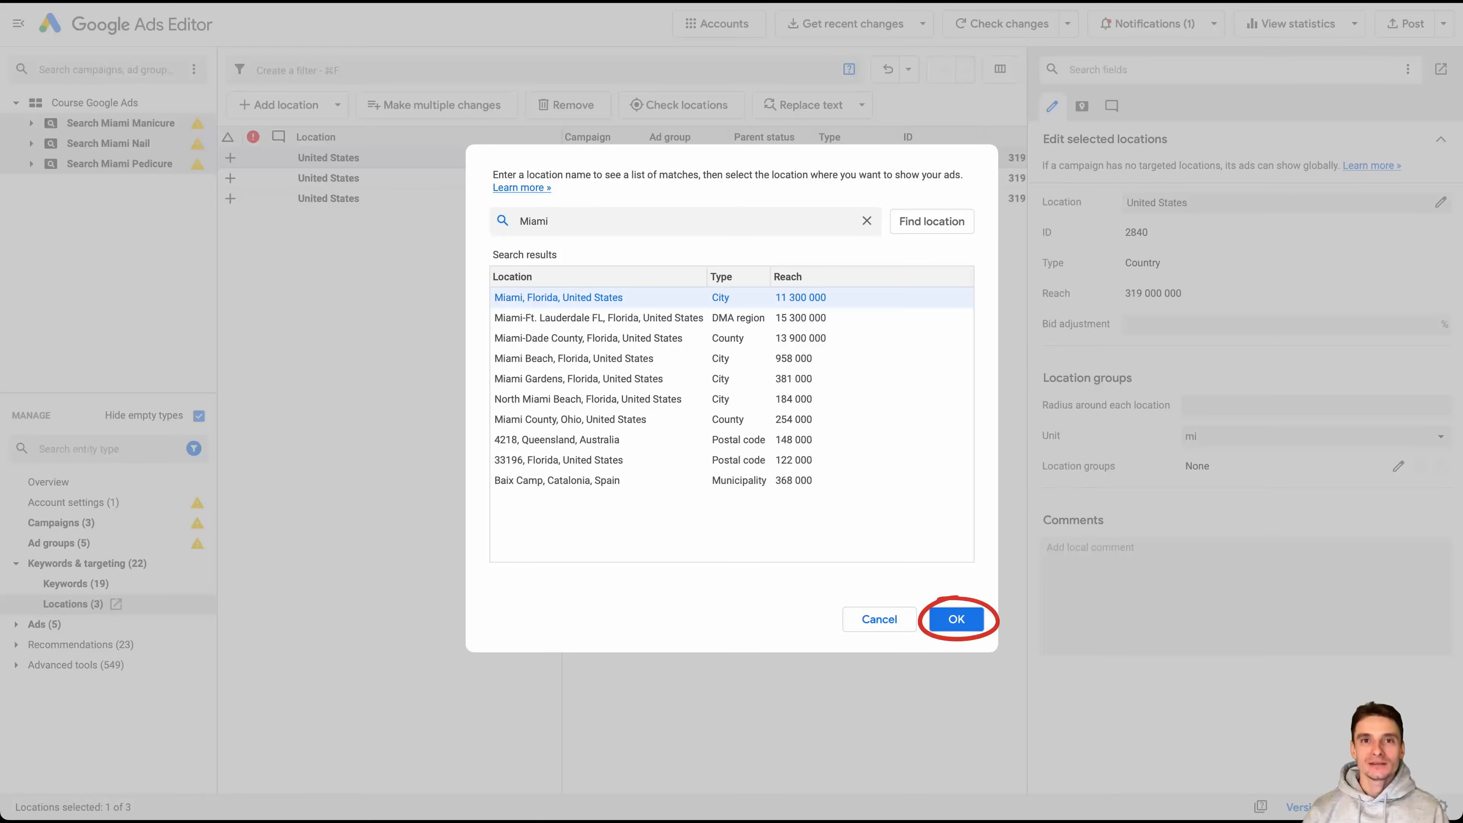
pyautogui.press('Return')
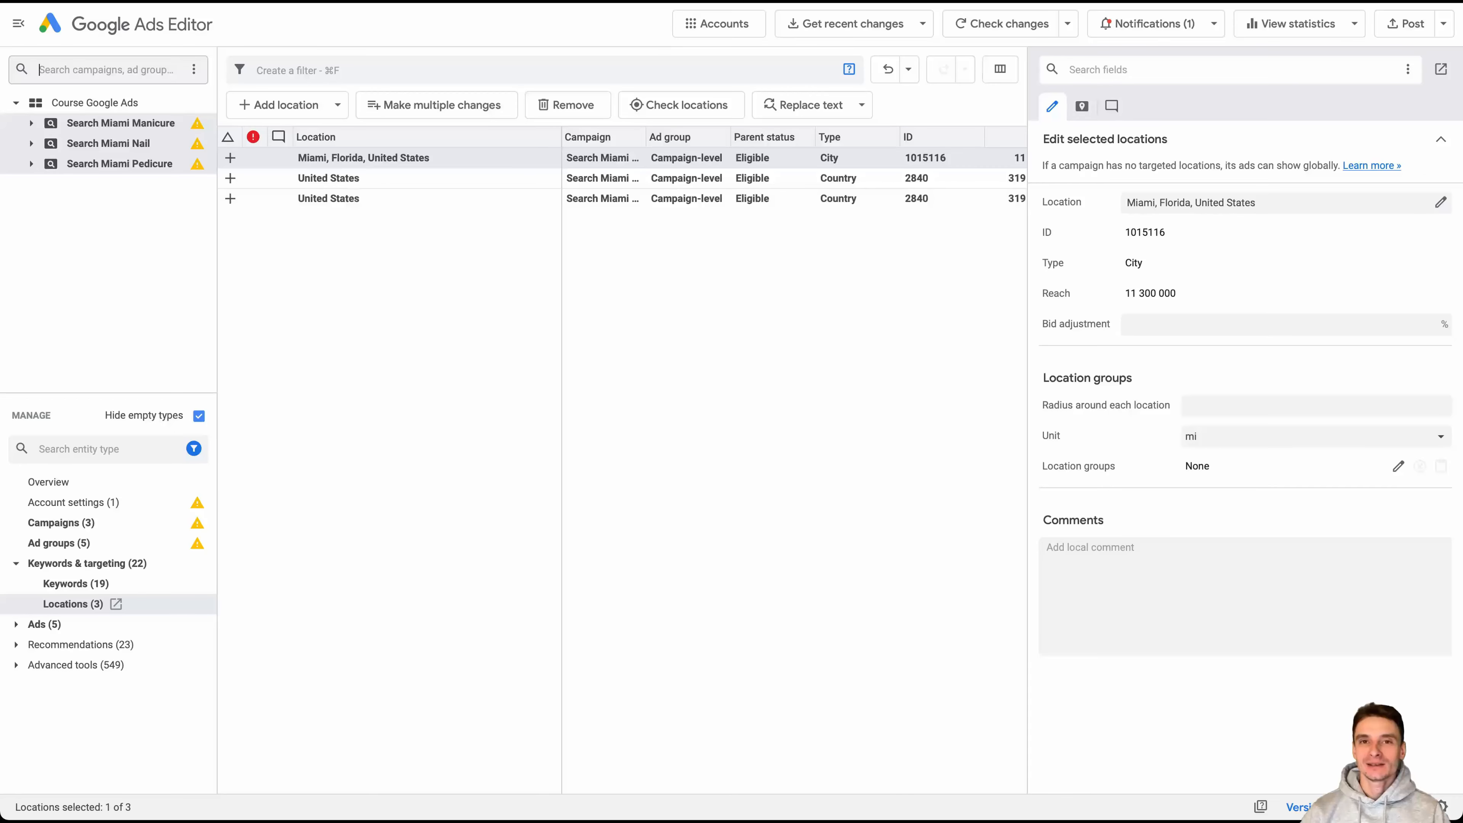
pyautogui.click(328, 178)
pyautogui.keyDown('shift'); pyautogui.click(328, 198); pyautogui.keyUp('shift')
pyautogui.click(1440, 202)
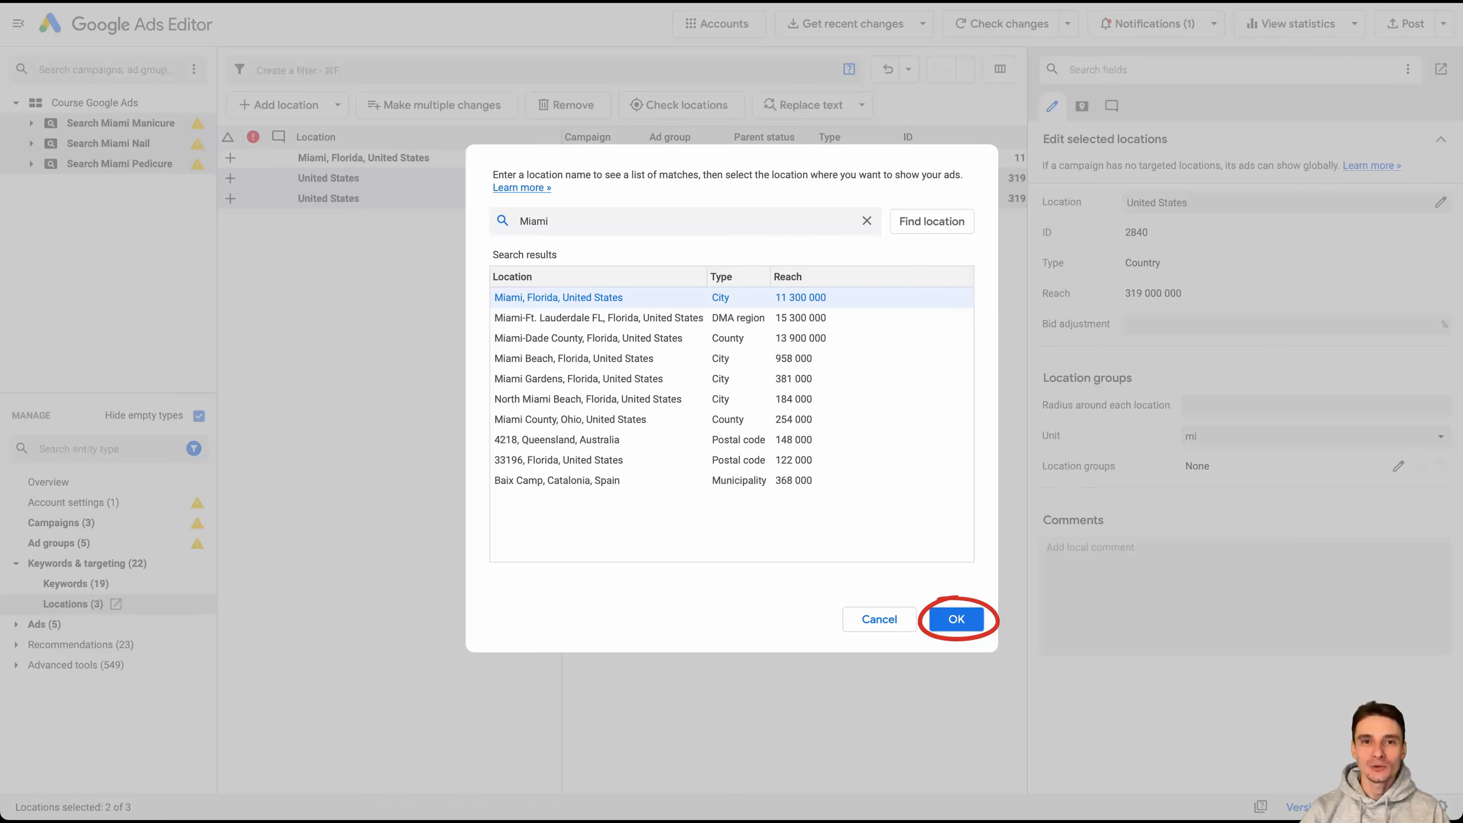
pyautogui.press('Return')
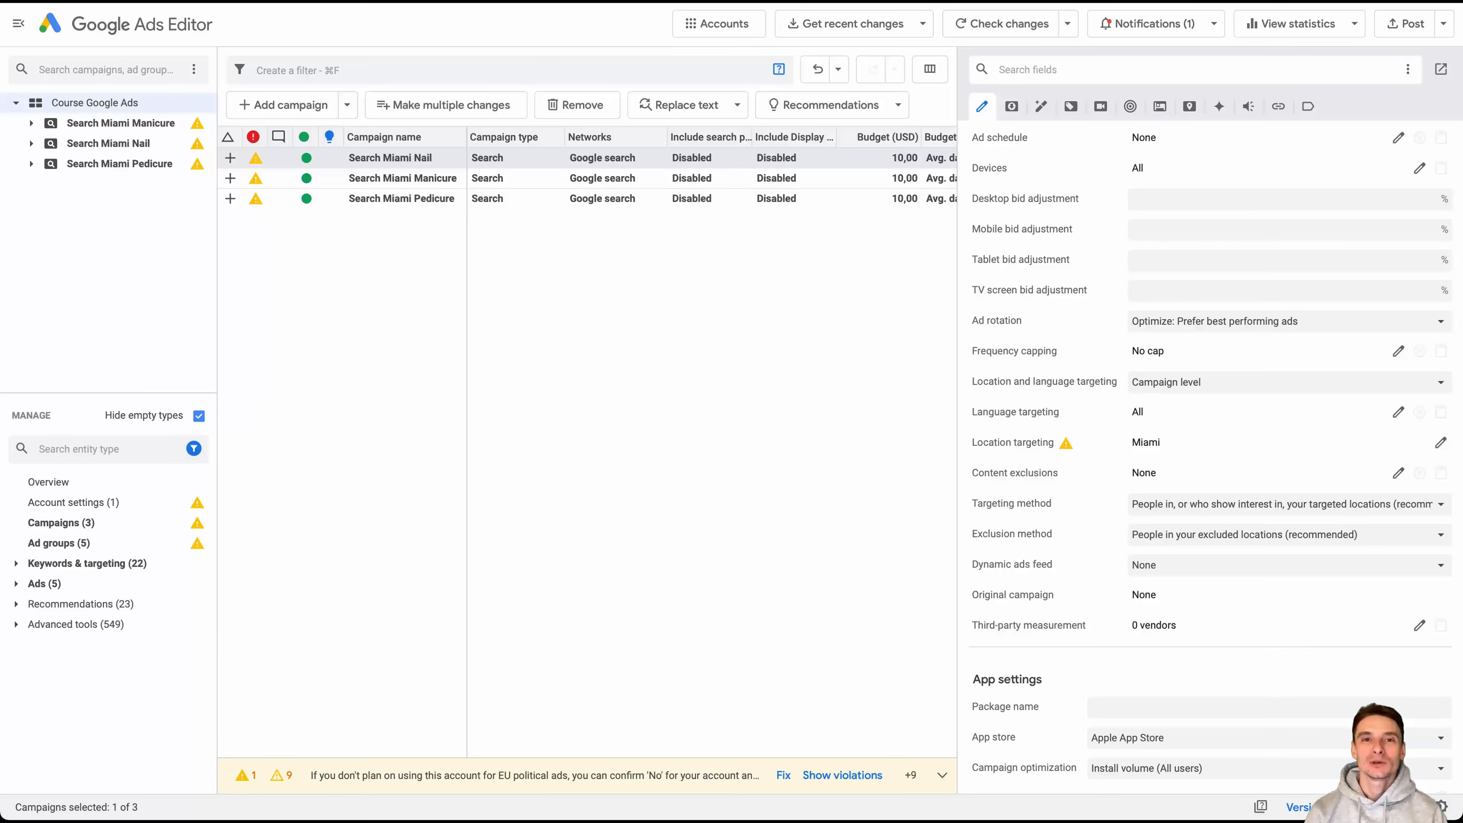
# Step: Resolve the EU political ads warning by declaring that the account is not planned to run EU political ads
pyautogui.press('super+a')
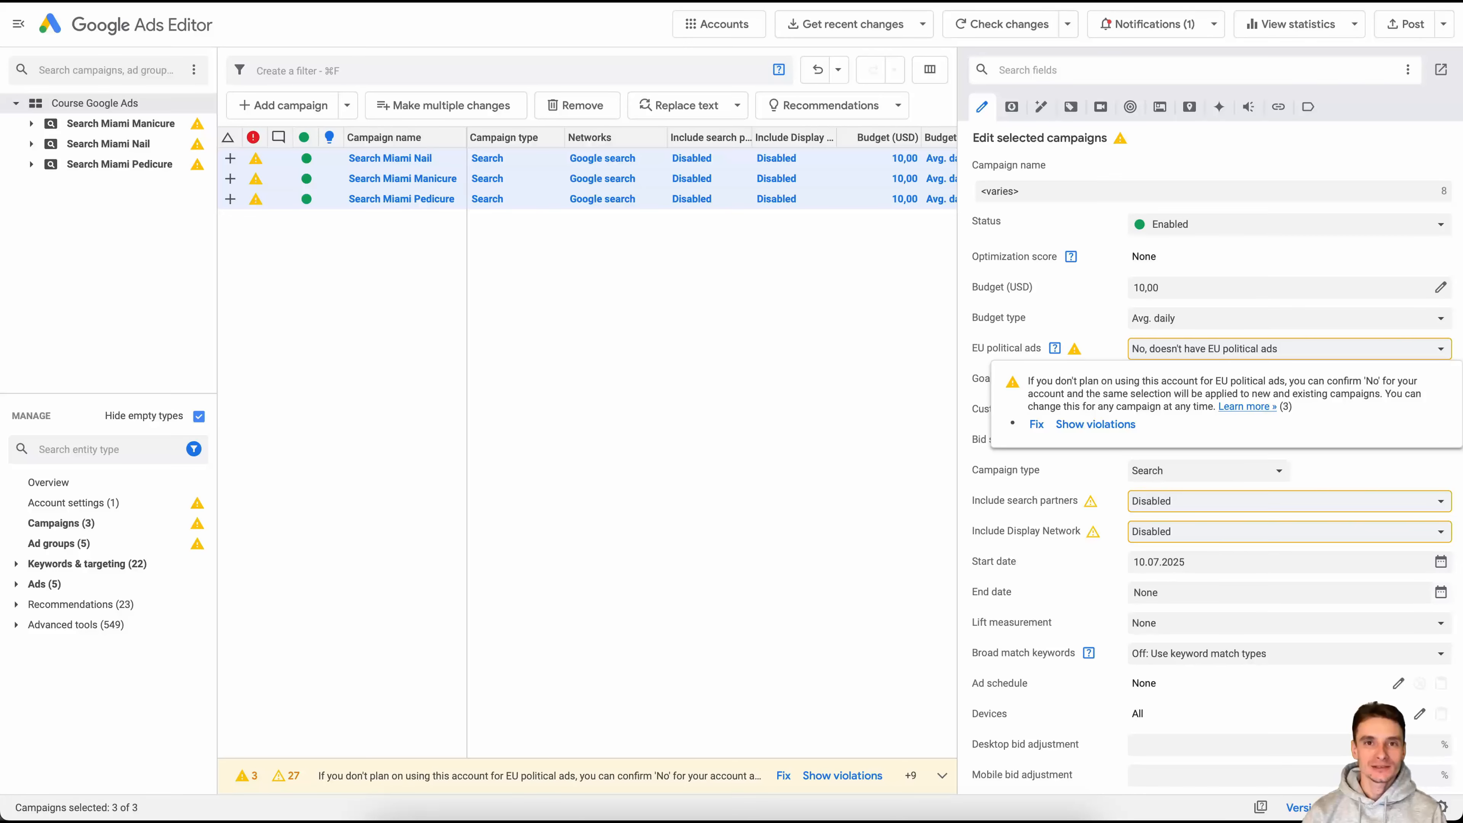
pyautogui.click(1037, 424)
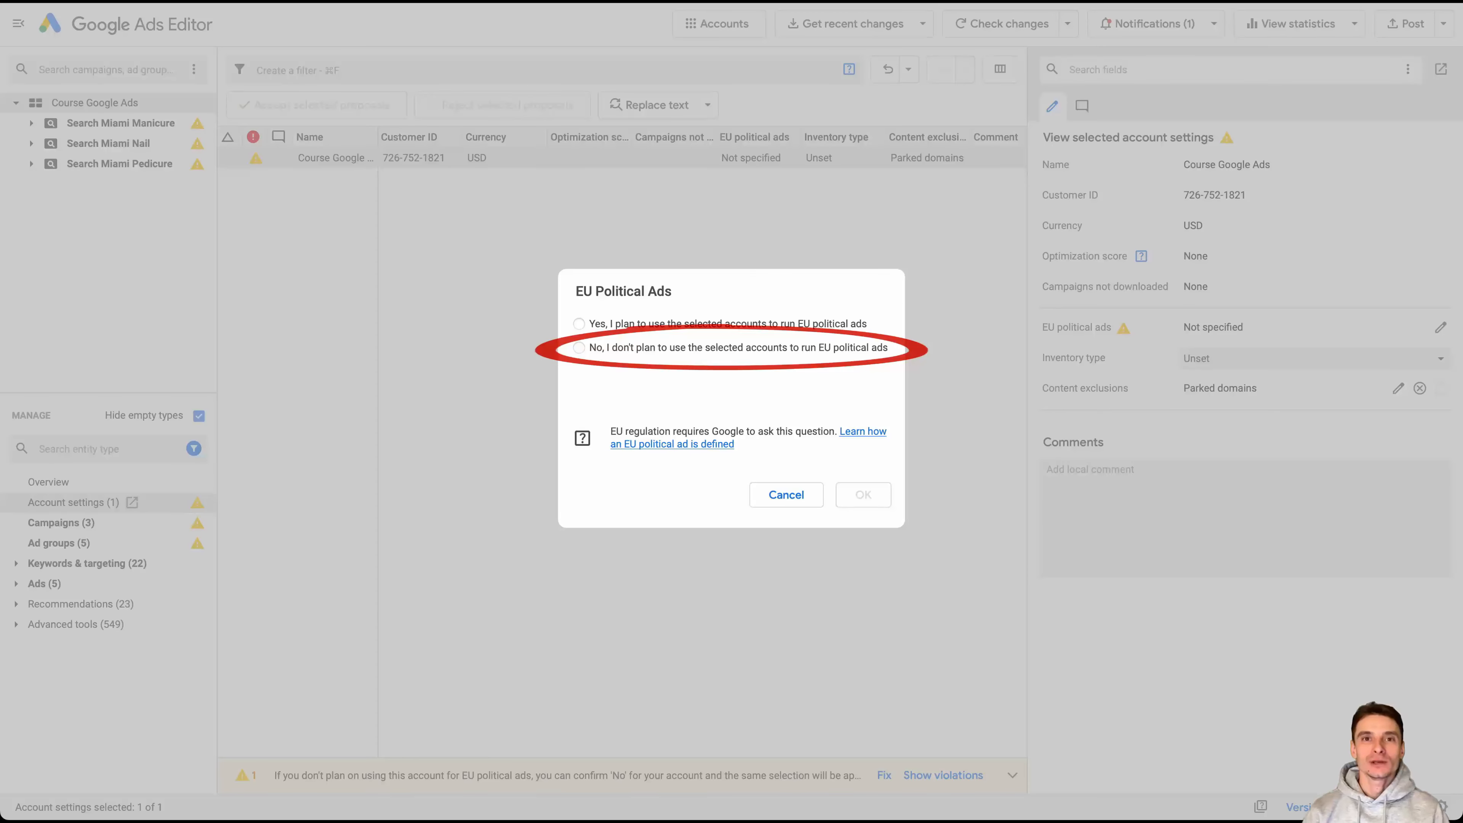
pyautogui.click(579, 347)
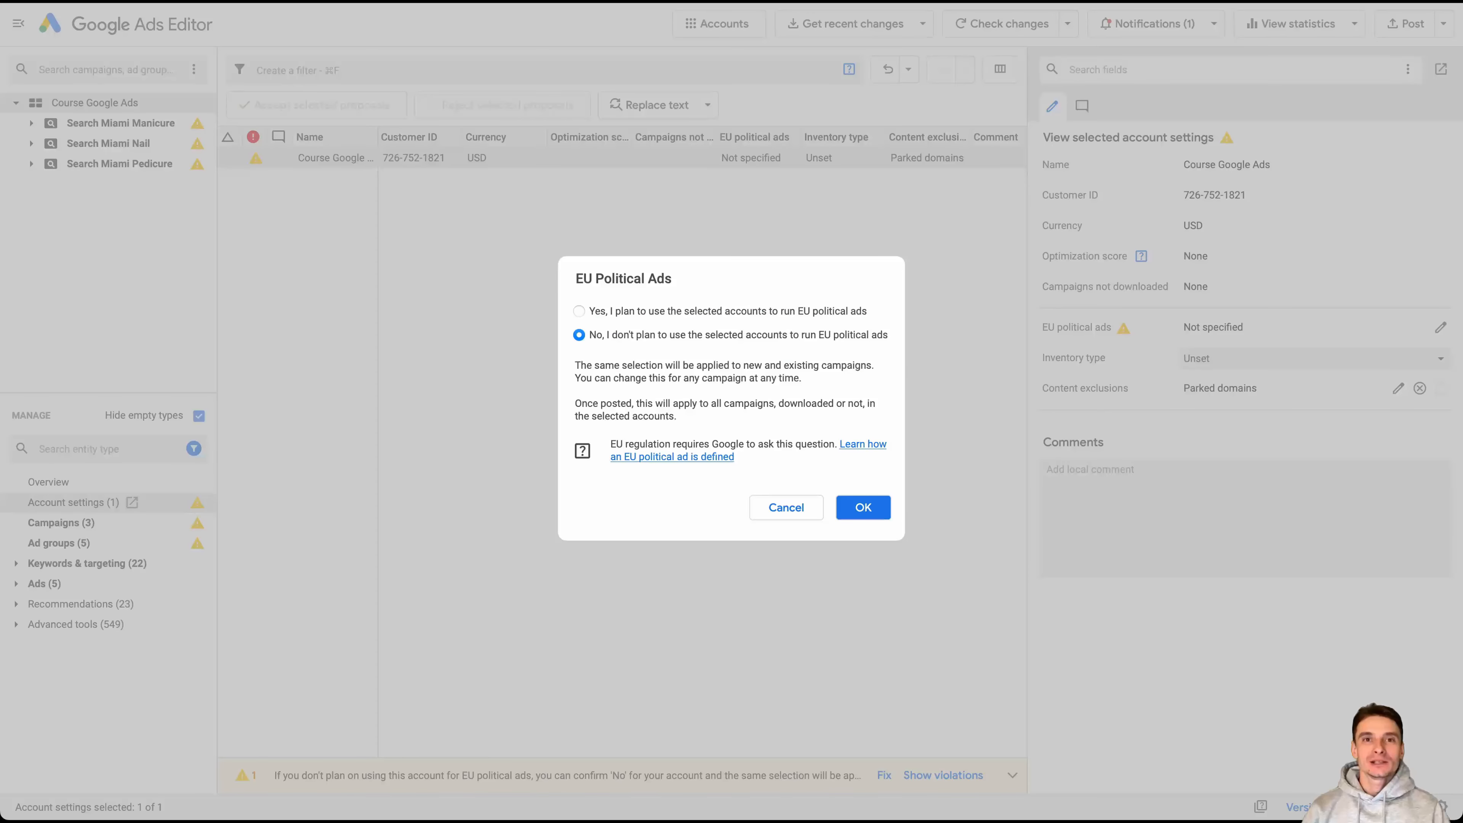
pyautogui.press('Return')
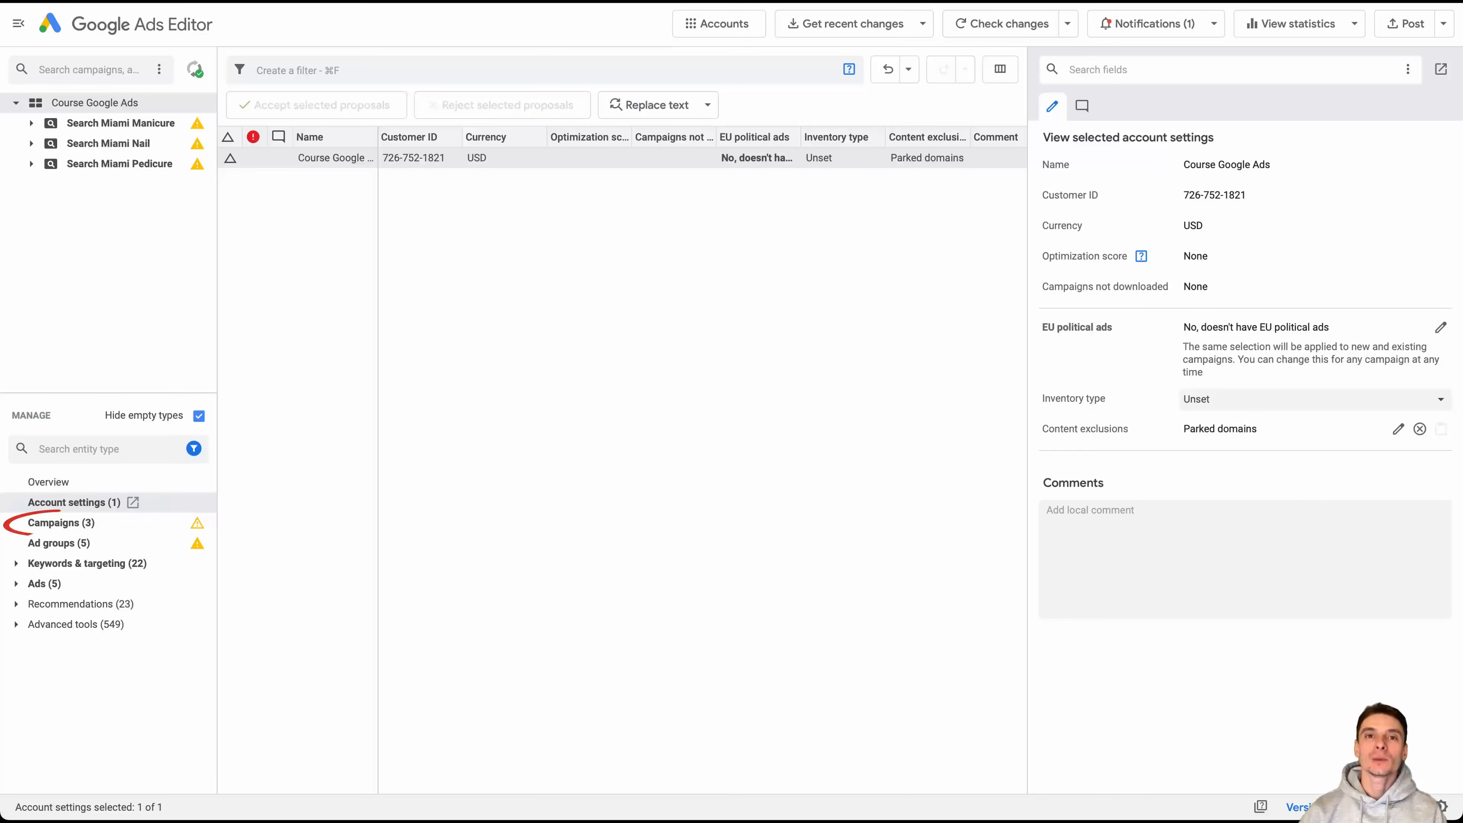
# Step: Return to the campaigns, select all three and check the available content exclusion categories without applying any
pyautogui.click(61, 522)
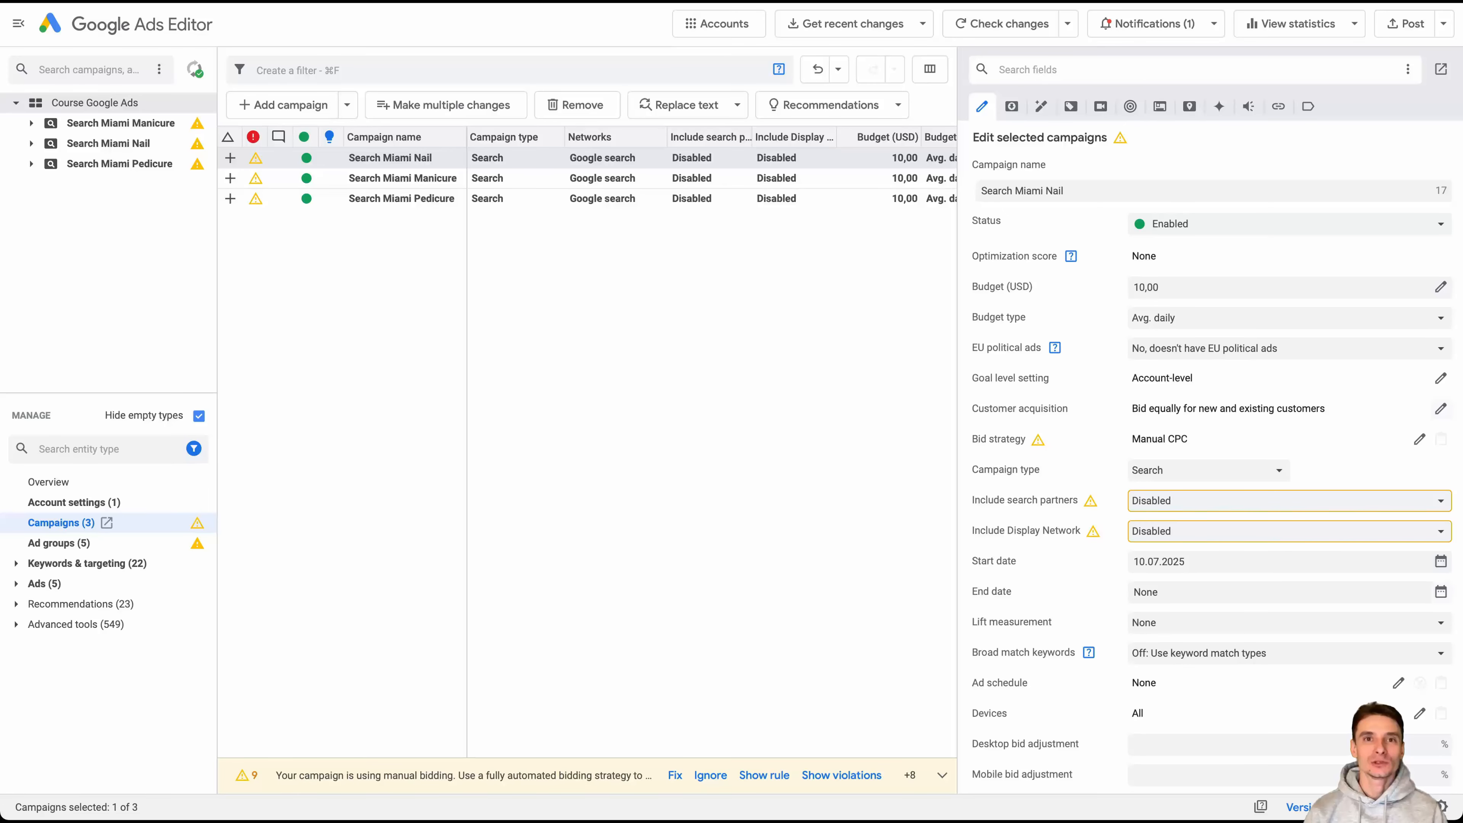
pyautogui.press('super+a')
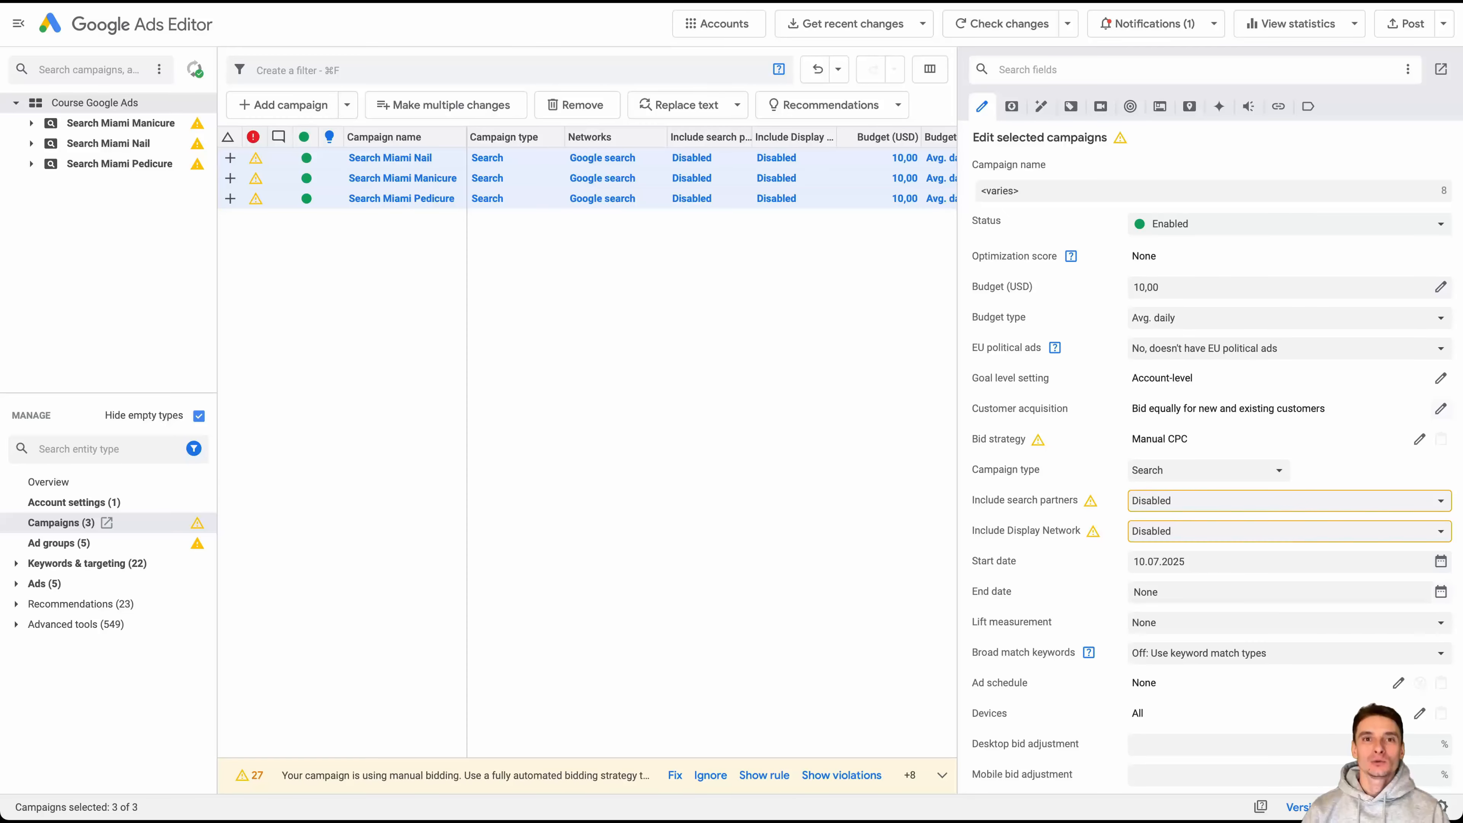
pyautogui.scroll(-15, 1210, 461)
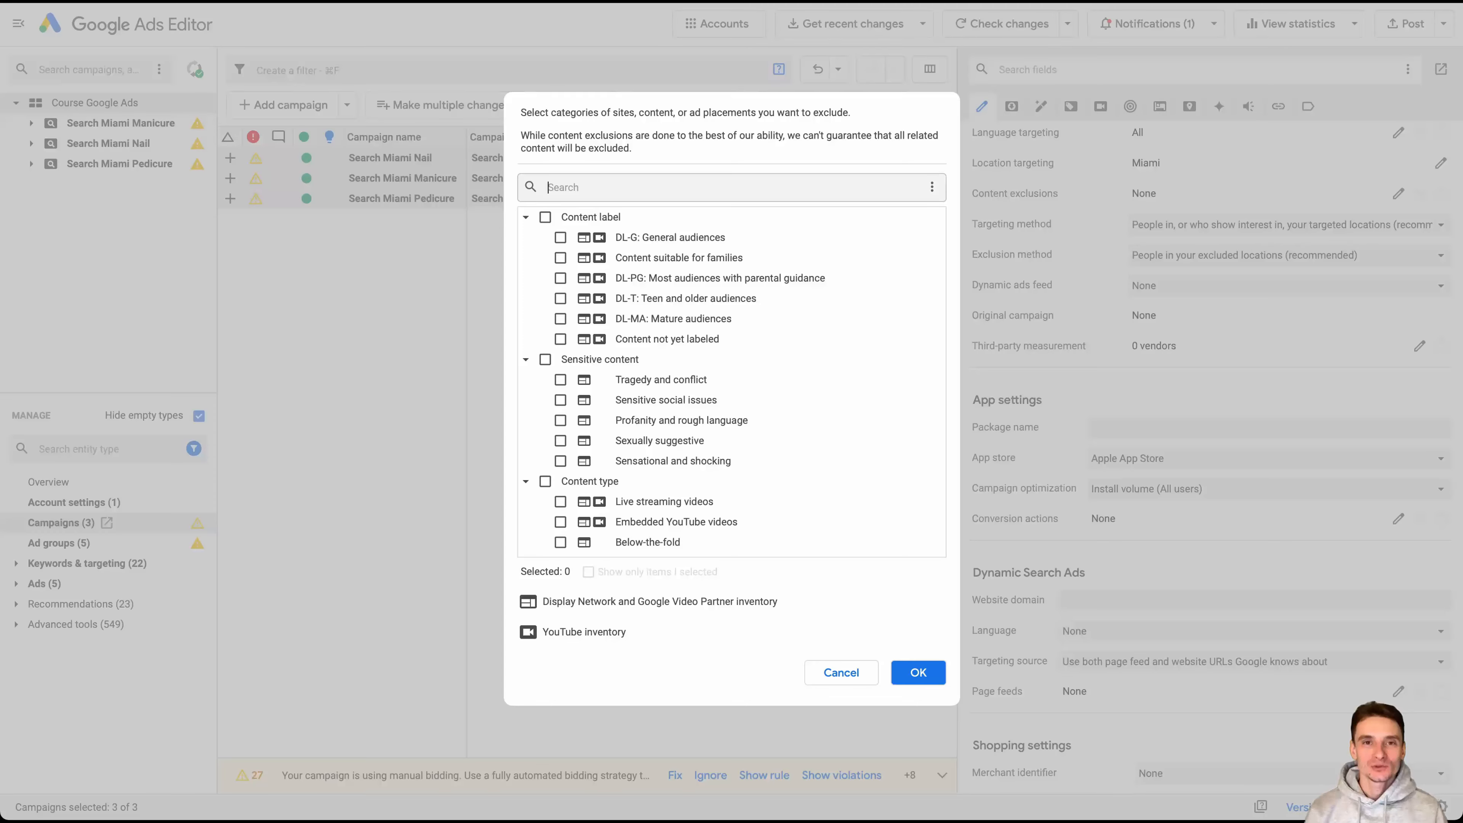
pyautogui.press('Escape')
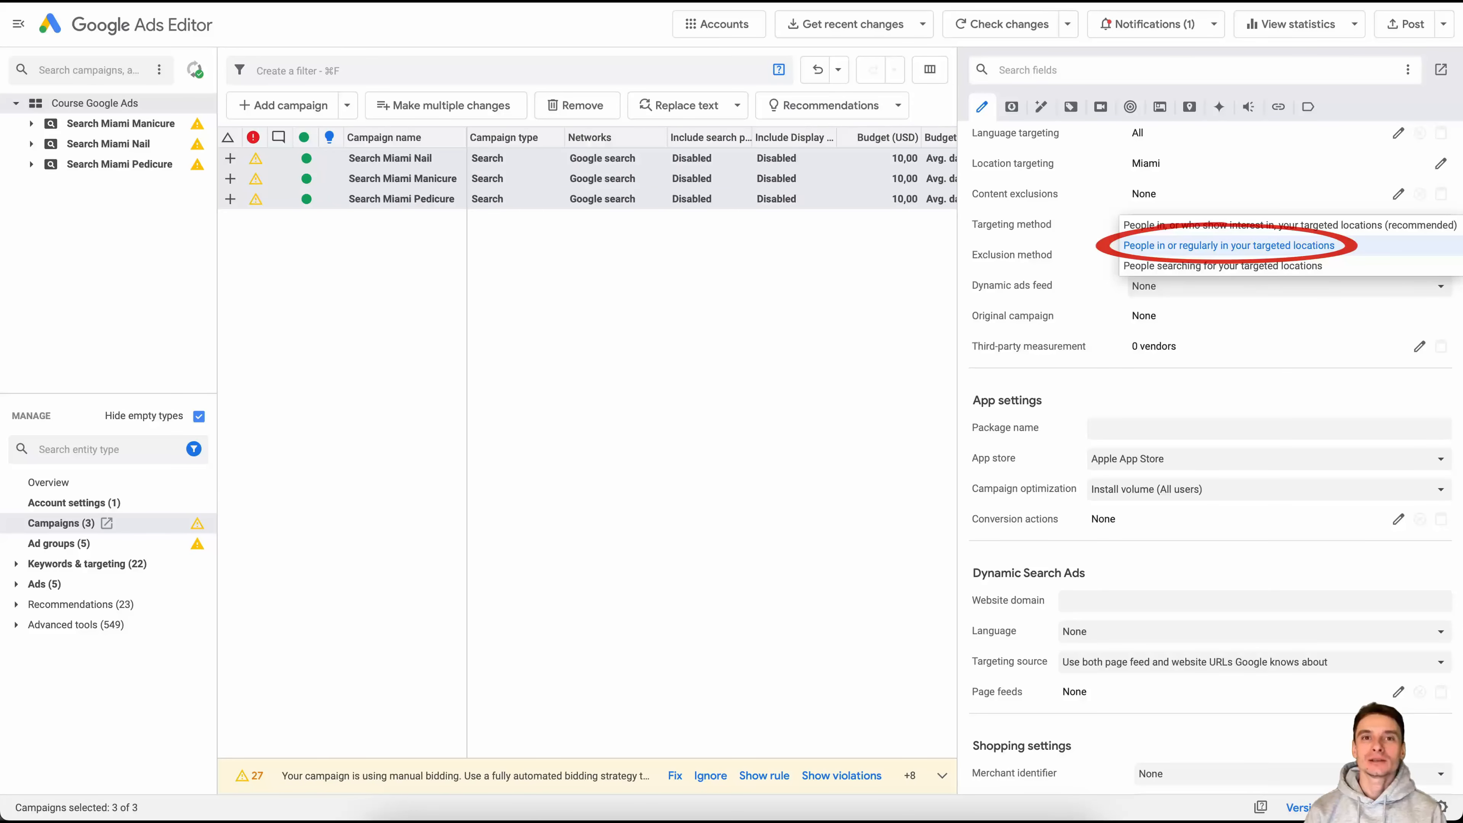
# Step: Set the targeting method to "People in or regularly in your targeted locations" and check the exclusion method options
pyautogui.click(1228, 245)
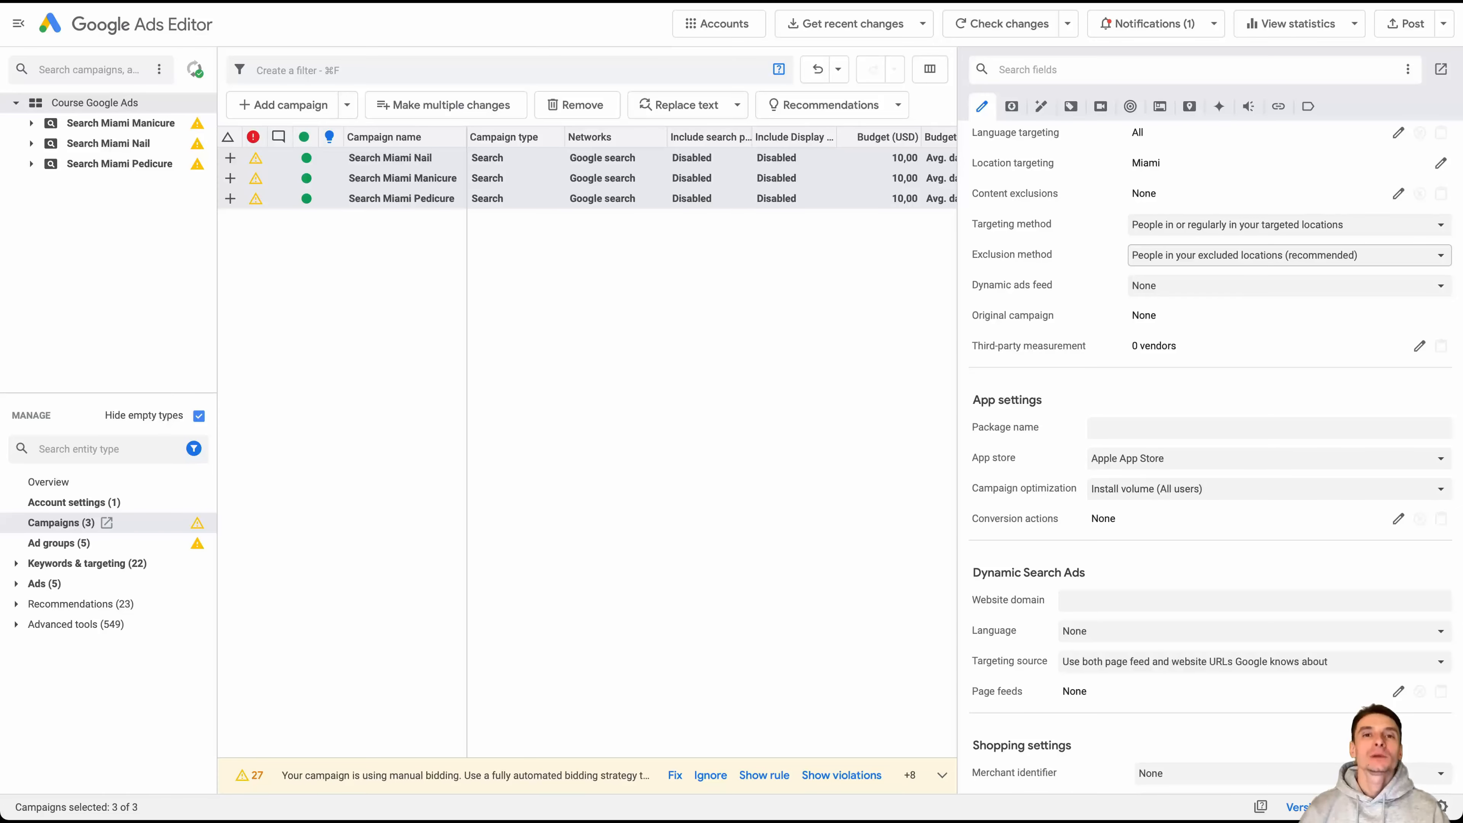
pyautogui.click(1289, 255)
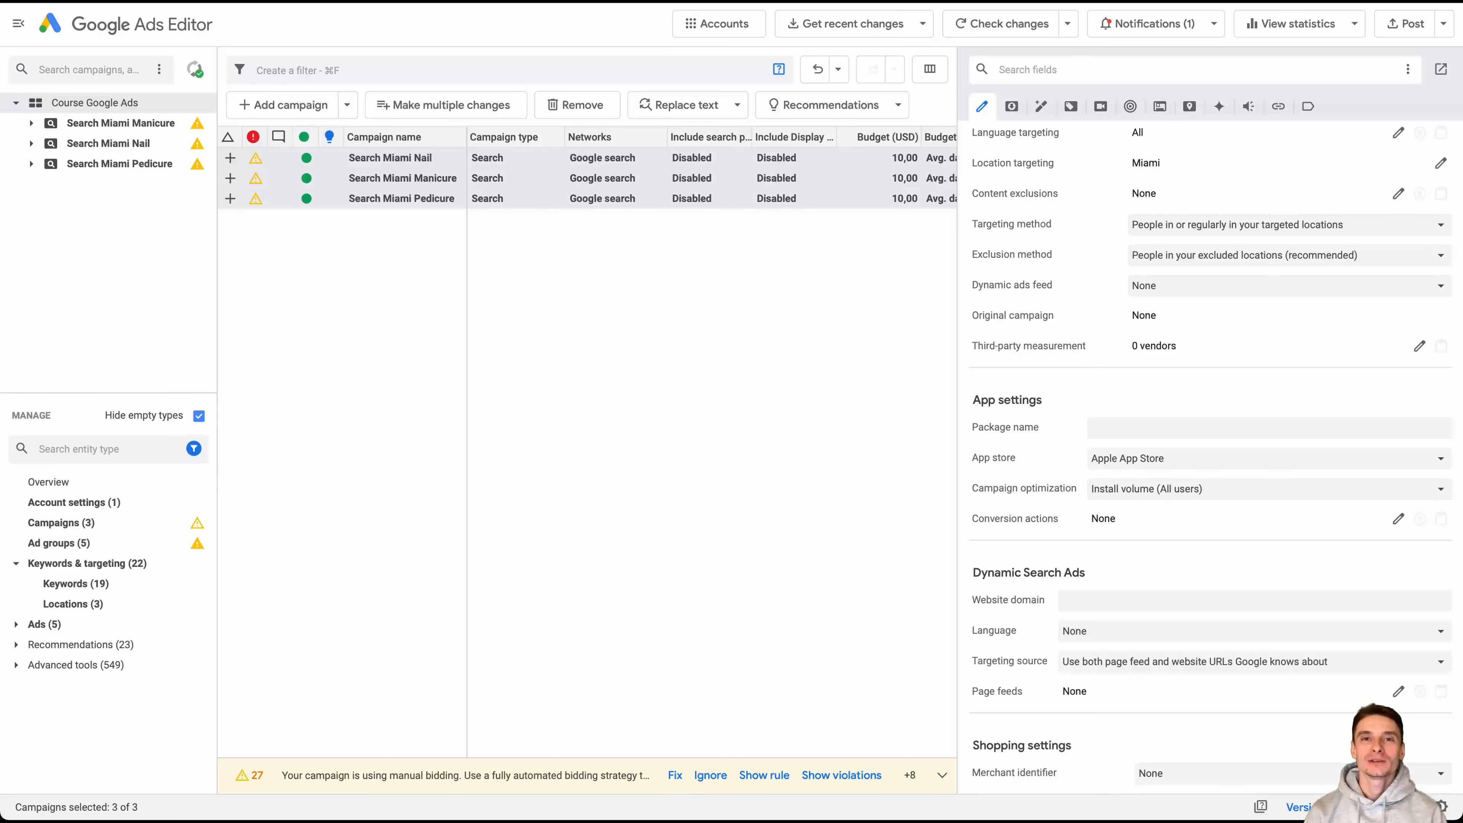
# Step: Open the targeted locations list, show the empty entity types and look through the available targeting categories
pyautogui.click(72, 604)
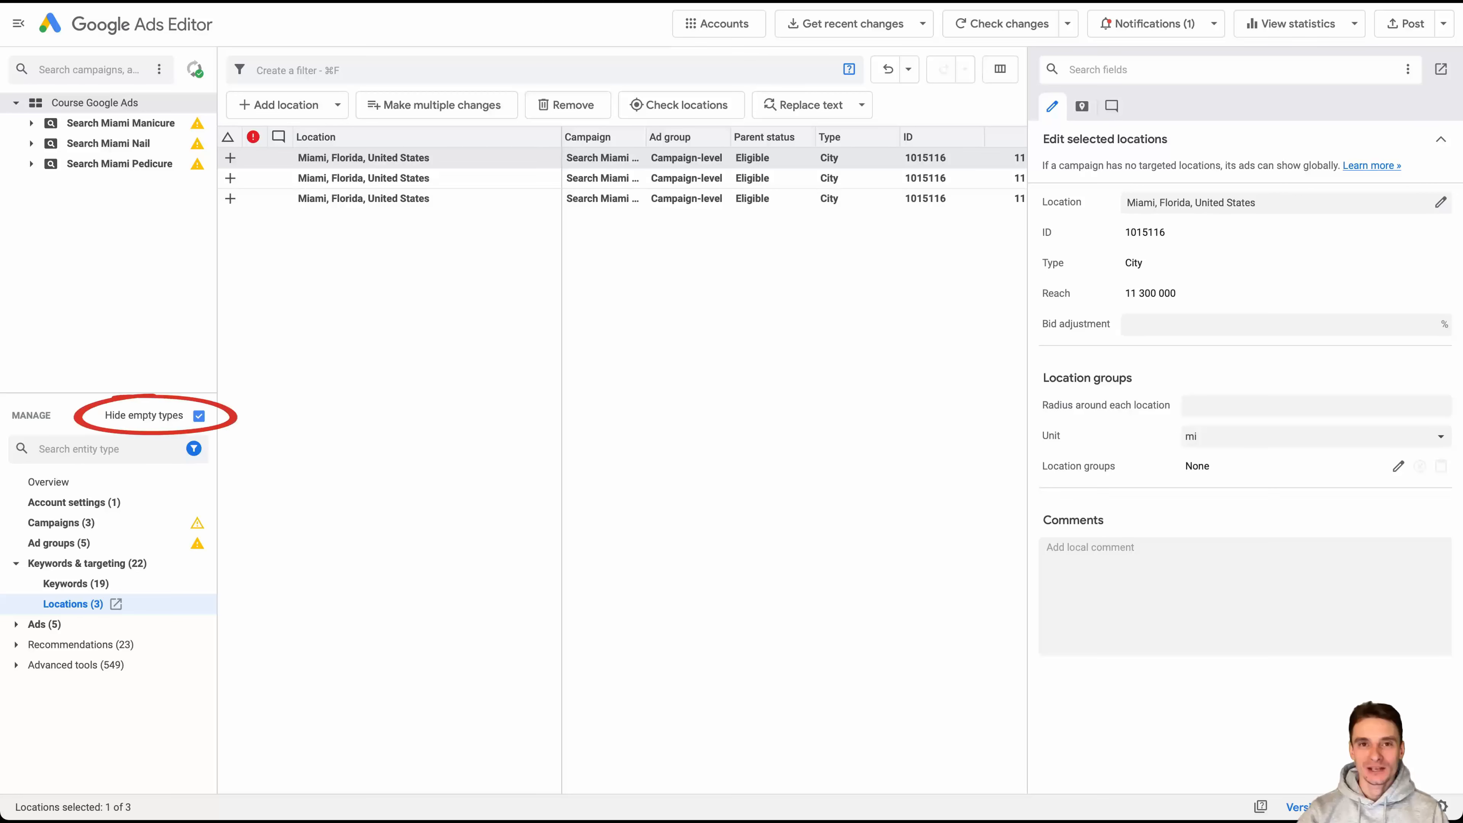
pyautogui.click(198, 415)
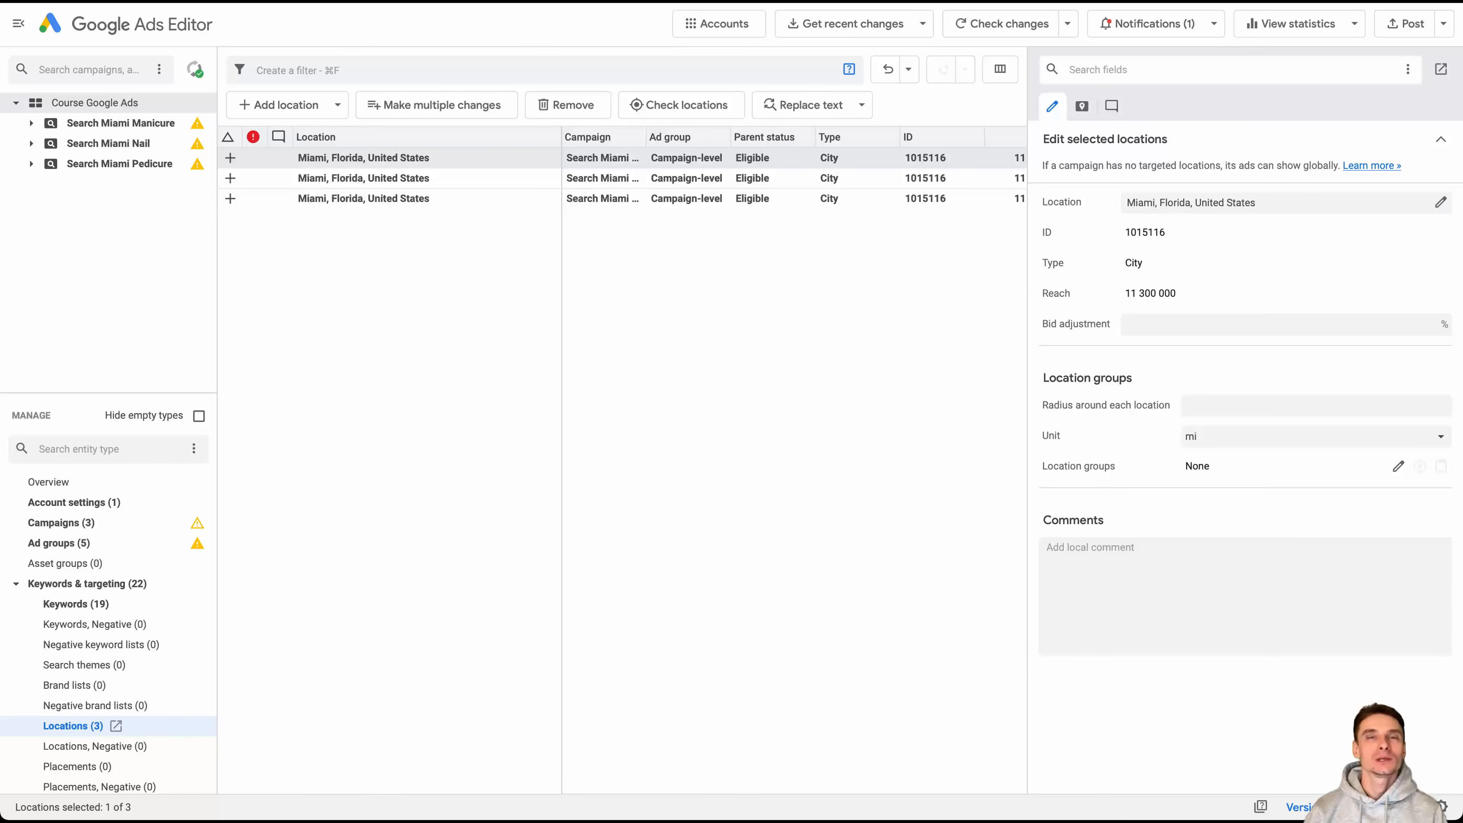
pyautogui.scroll(-10, 108, 634)
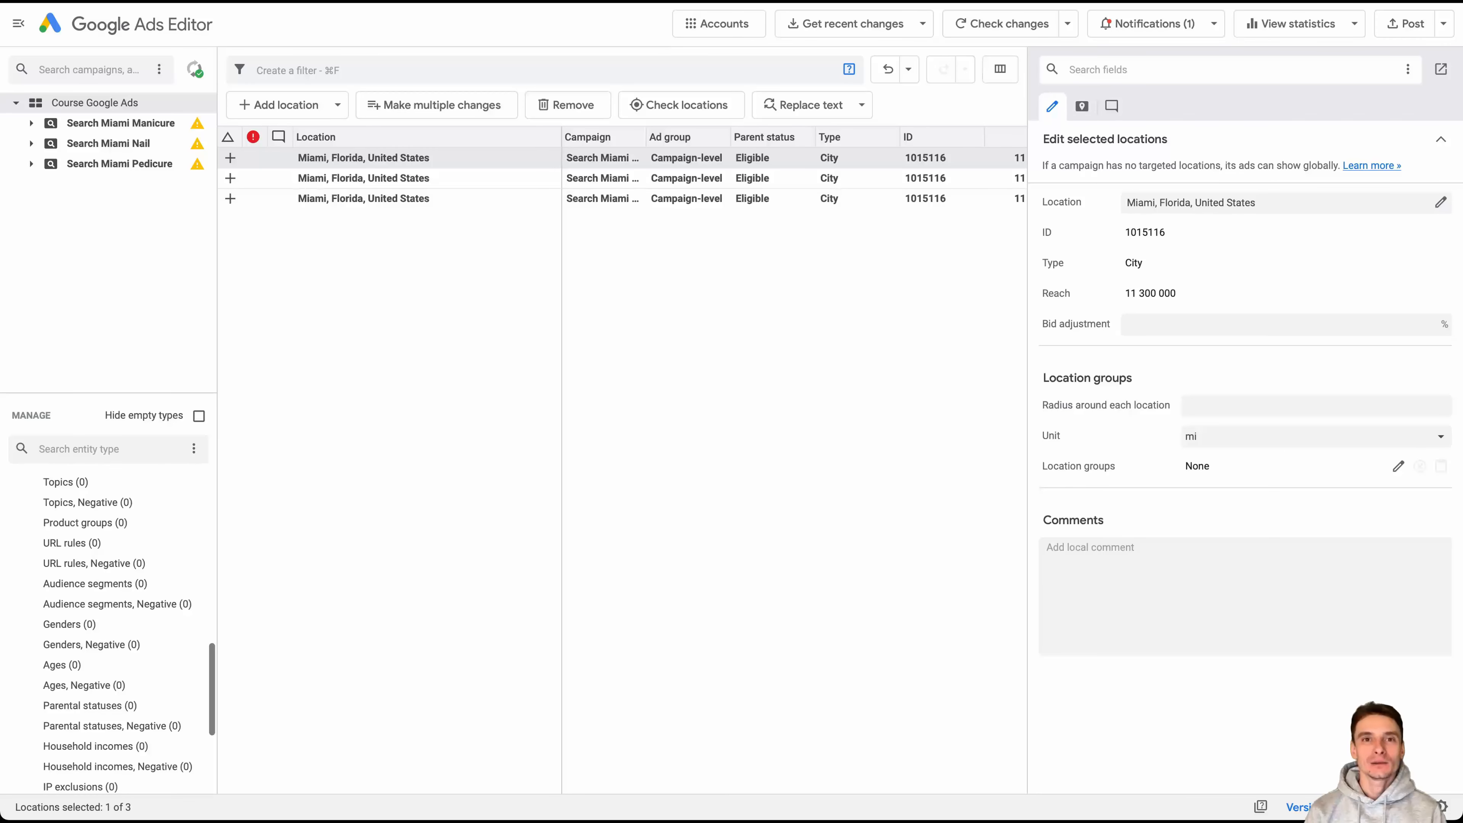
pyautogui.scroll(-3, 108, 634)
pyautogui.scroll(10, 109, 634)
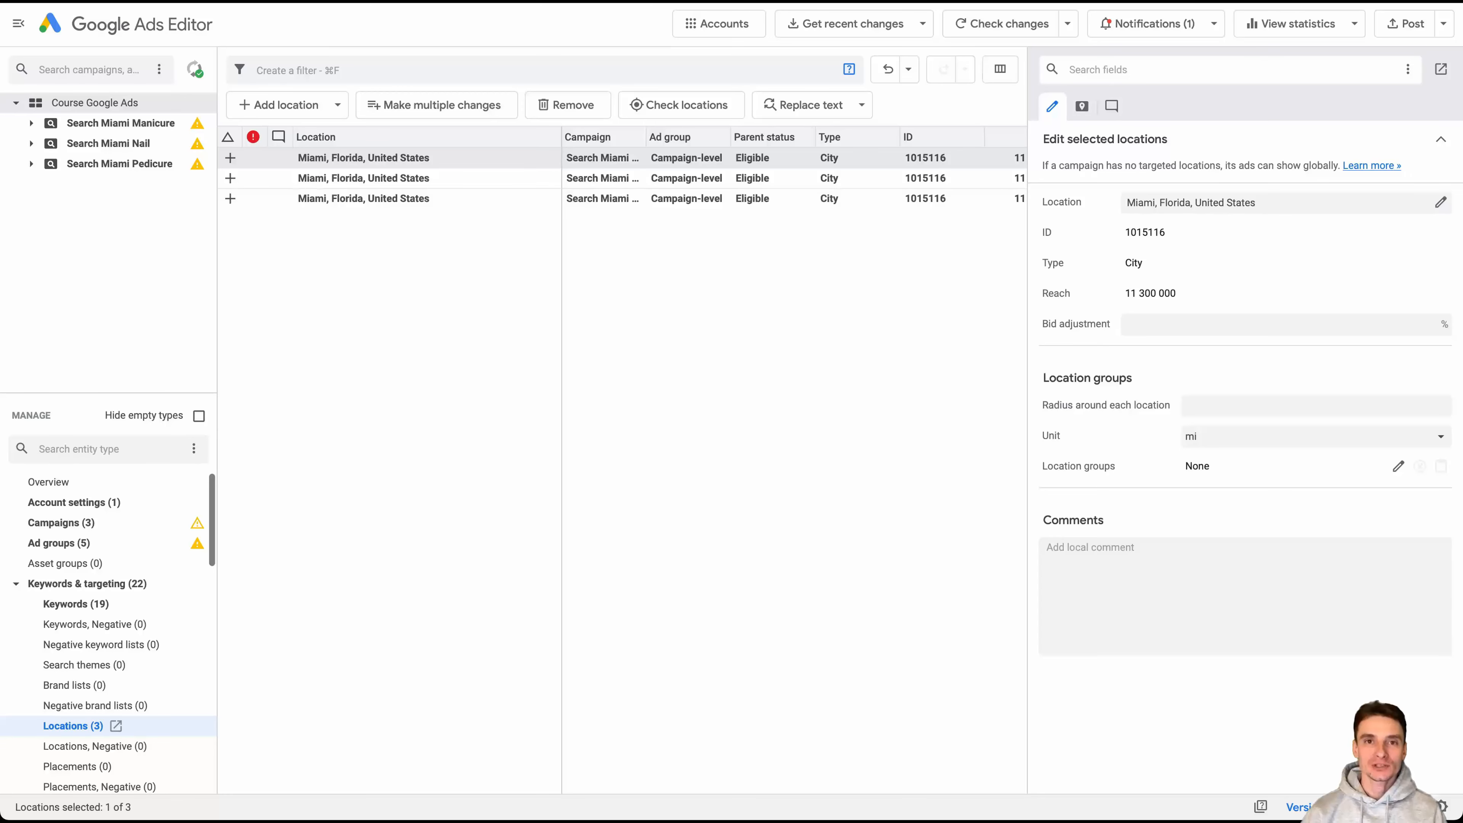
pyautogui.click(198, 416)
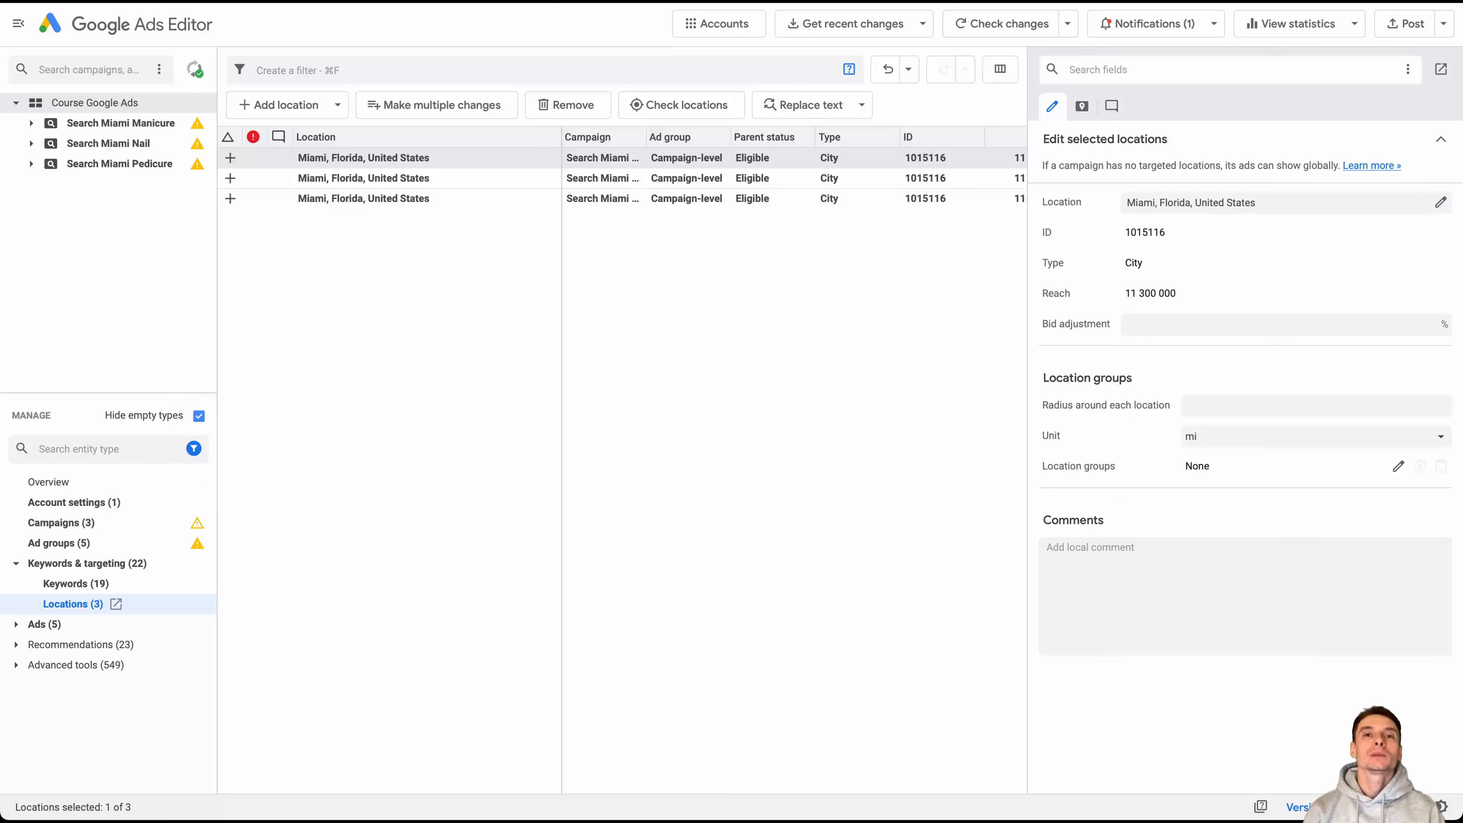
pyautogui.click(199, 416)
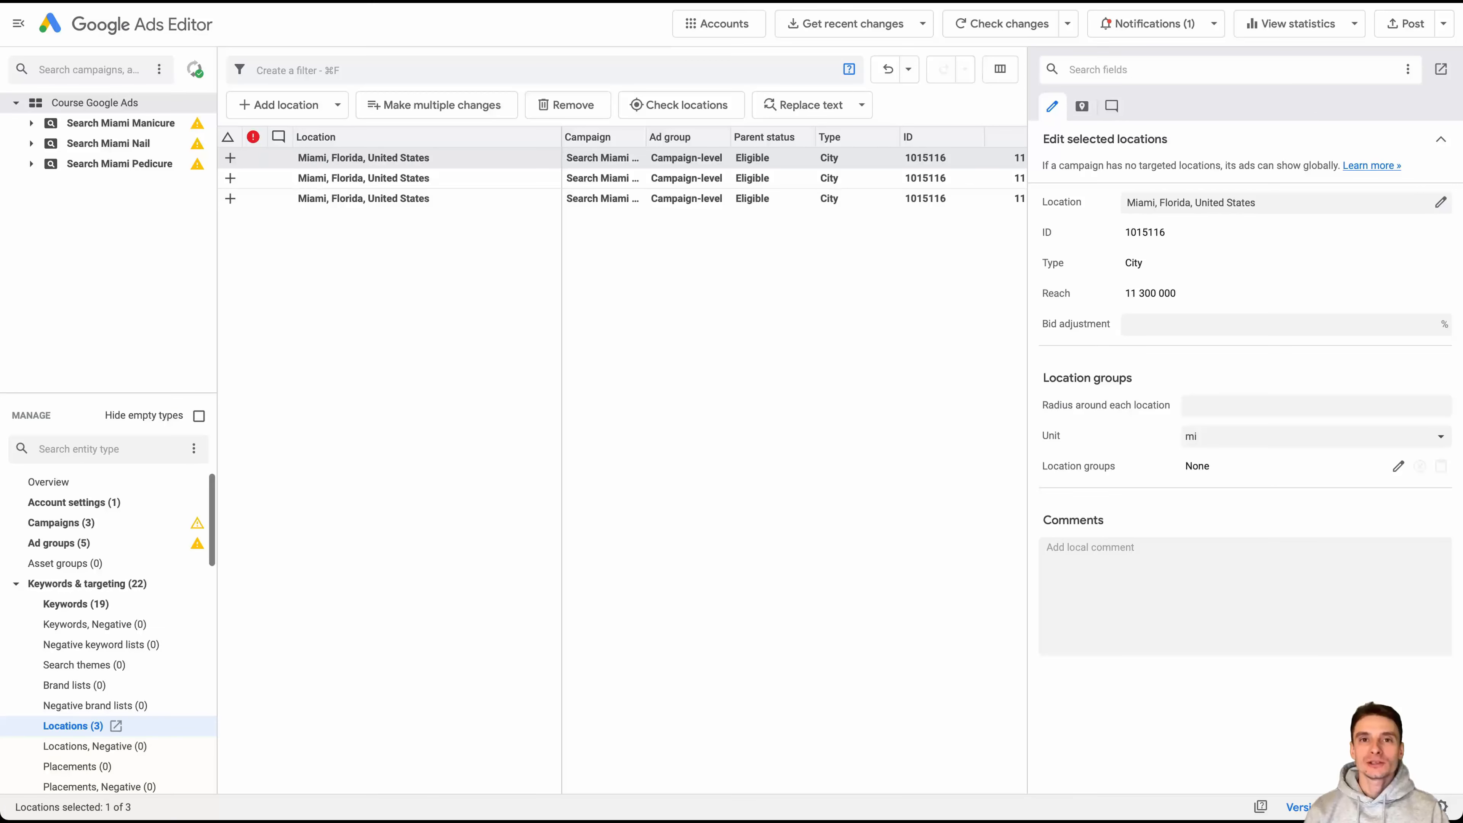
# Step: Add the neighborhood Overtown, Florida, United States as a negative location to all three Miami campaigns
pyautogui.click(94, 745)
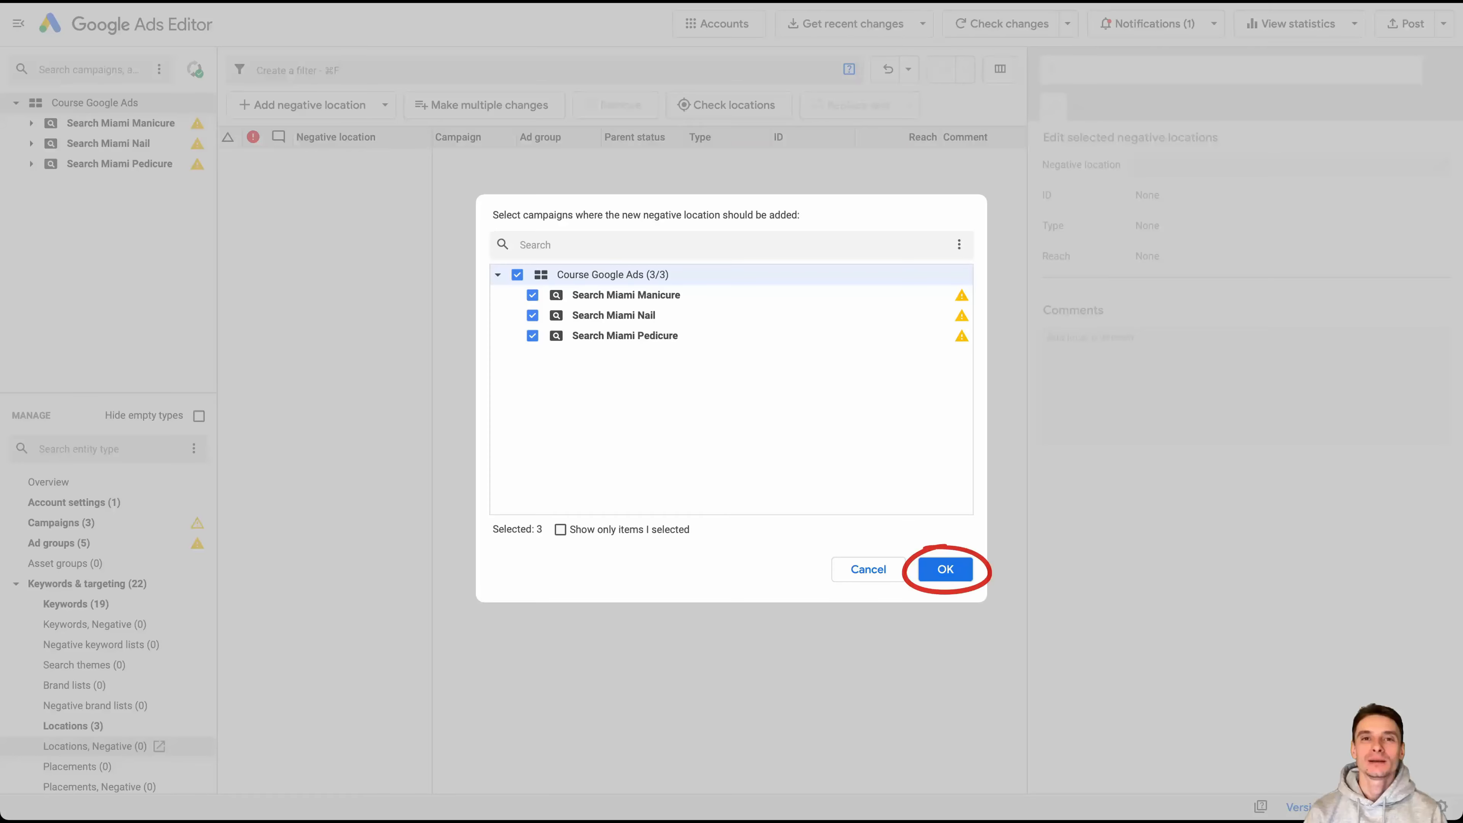
pyautogui.press('Return')
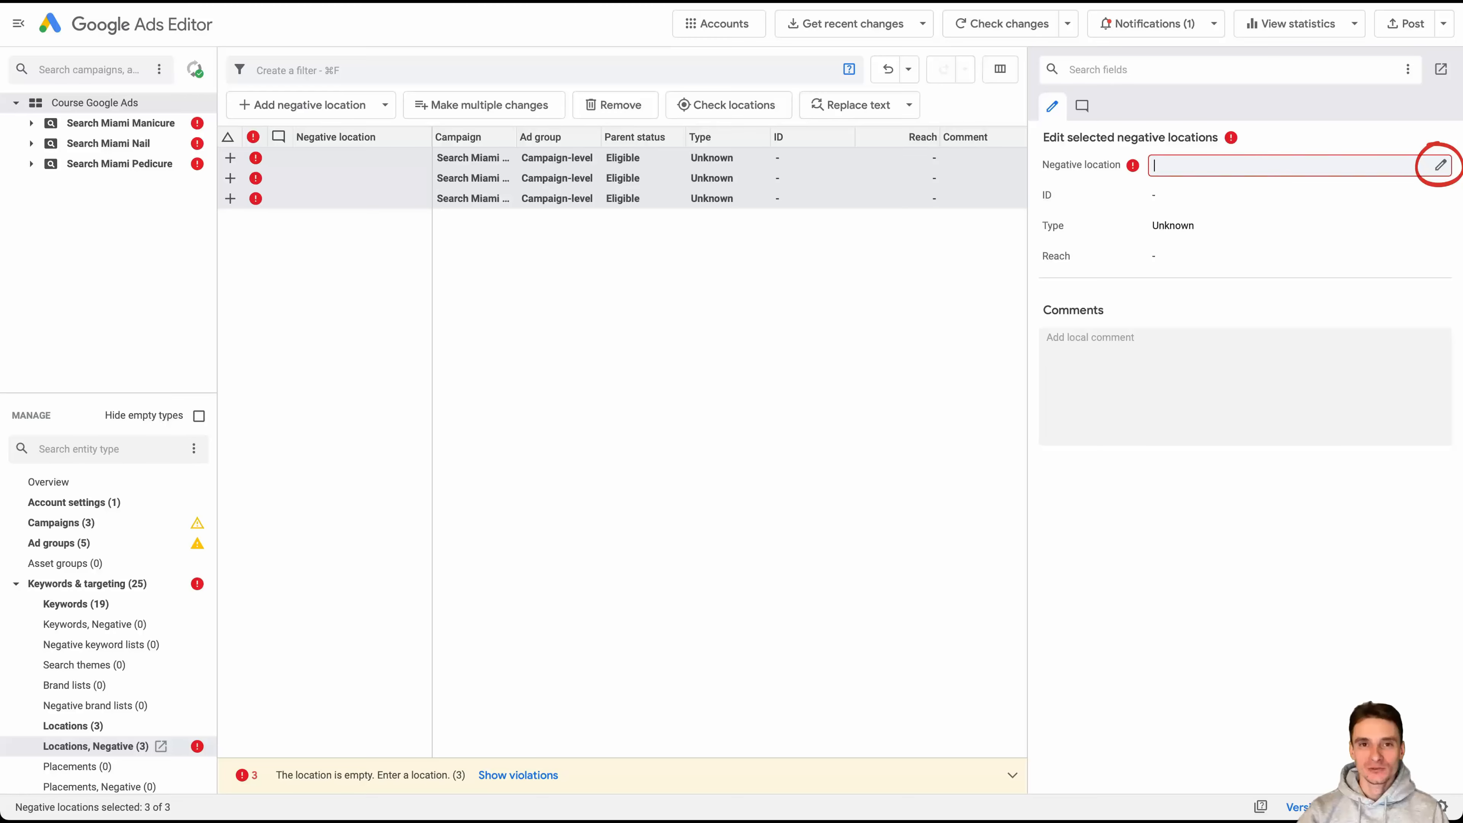
pyautogui.click(1440, 165)
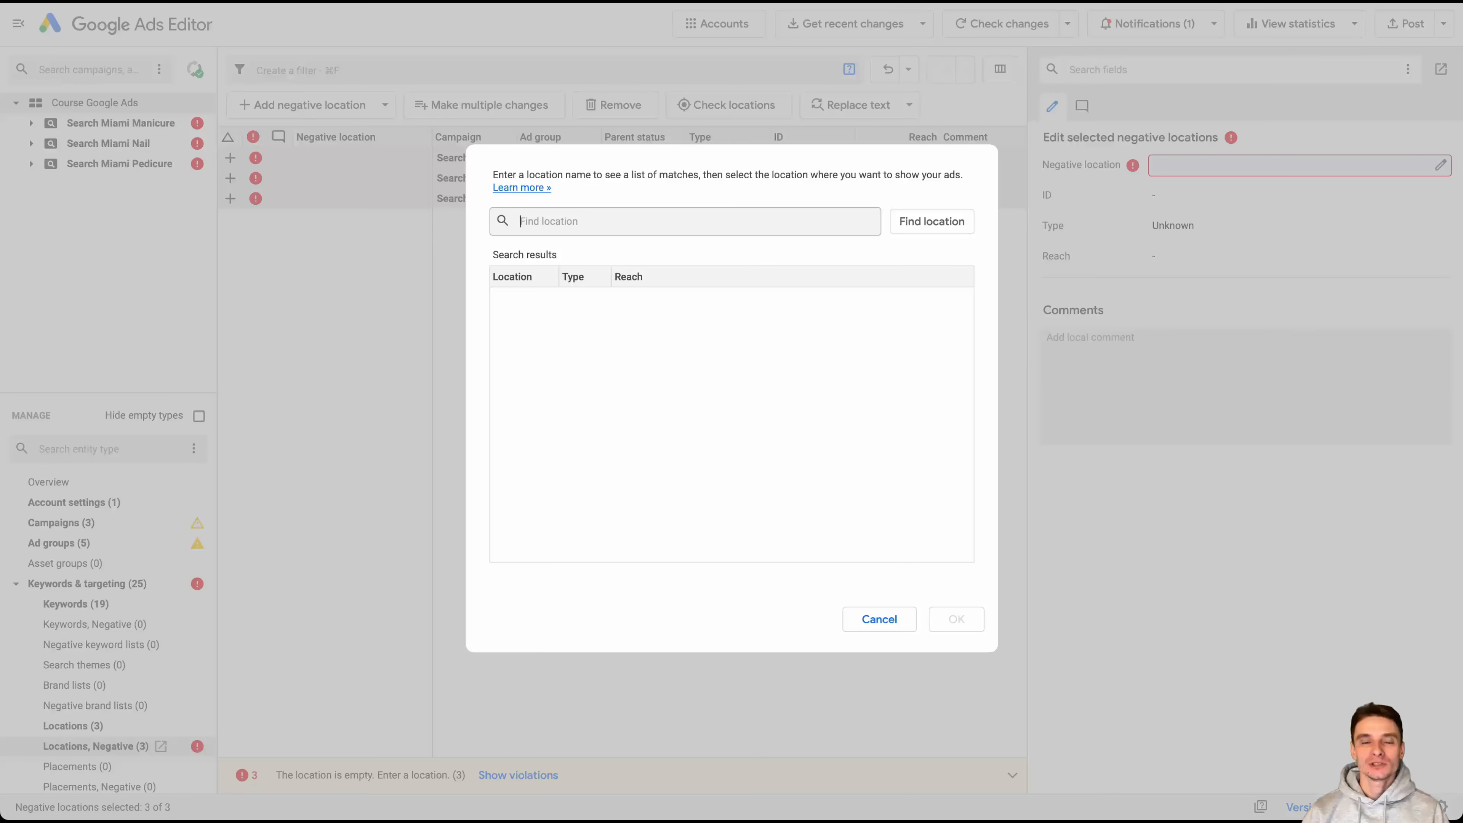
pyautogui.write('Overtown')
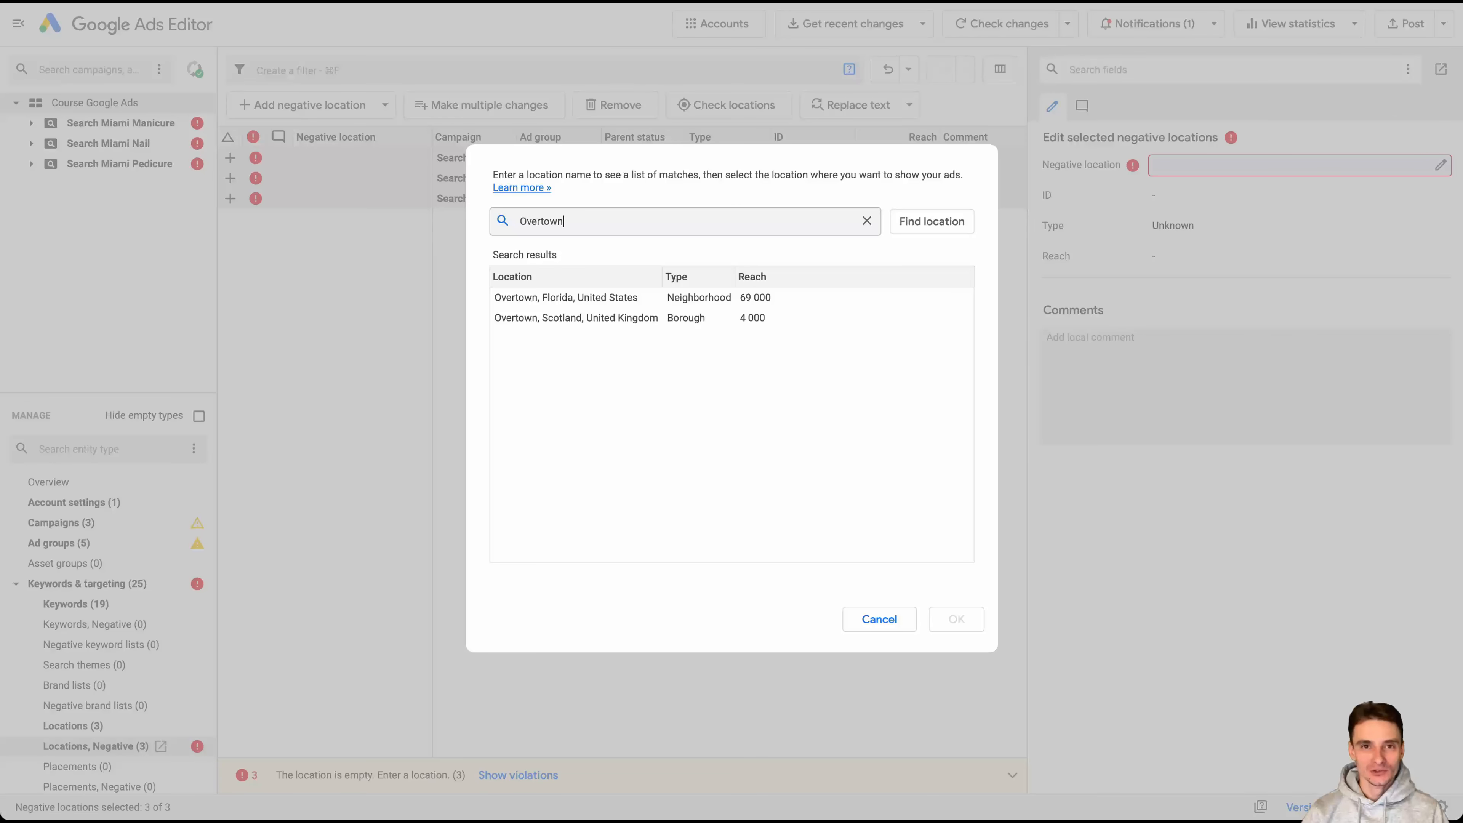
pyautogui.click(699, 297)
pyautogui.click(955, 619)
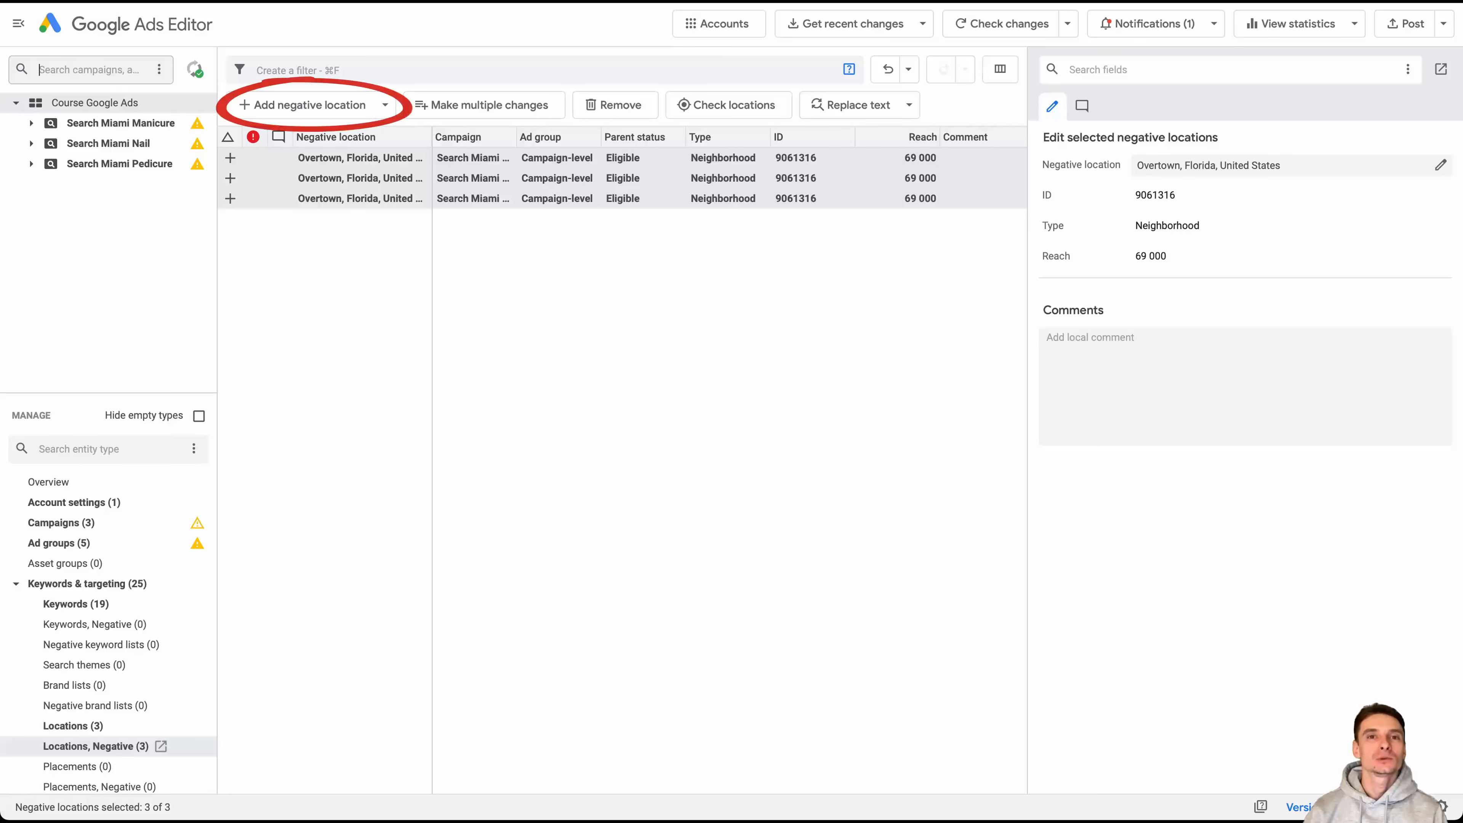
# Step: Add the postal code 33125, Florida, United States as a negative location to the Search Miami Manicure campaign only
pyautogui.click(302, 104)
pyautogui.click(322, 133)
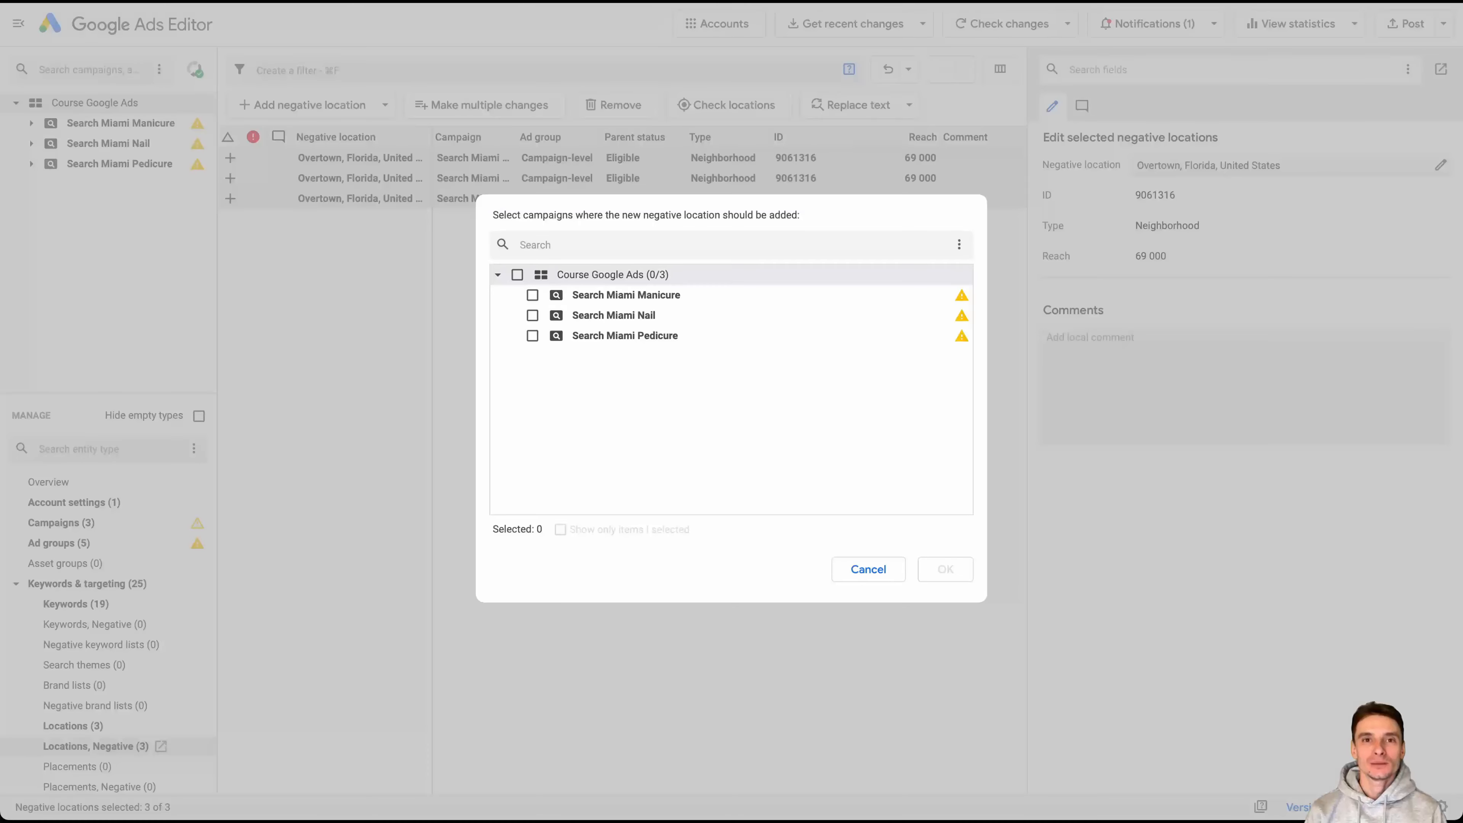
pyautogui.click(532, 294)
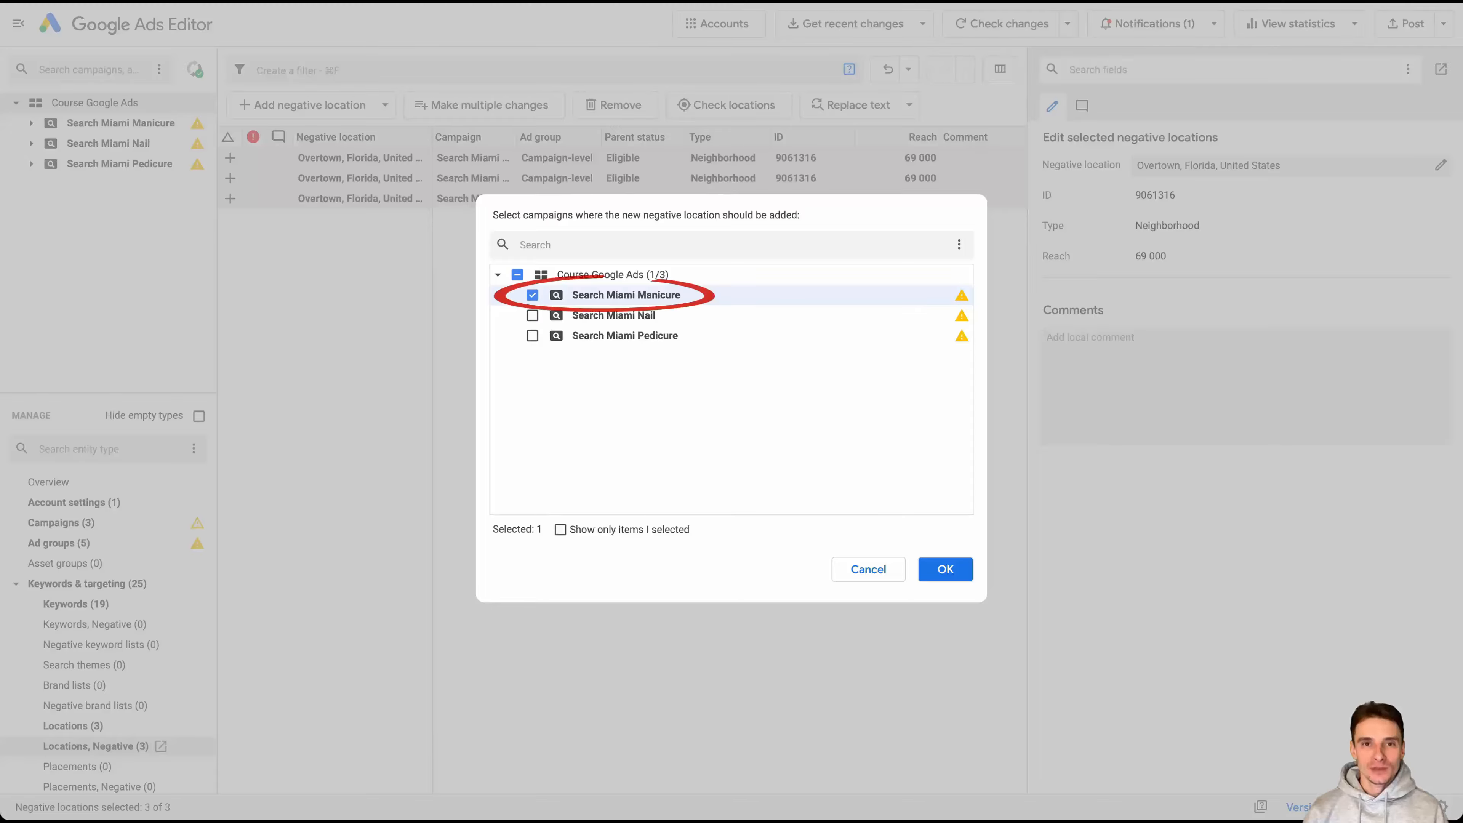
pyautogui.click(945, 569)
pyautogui.click(1440, 165)
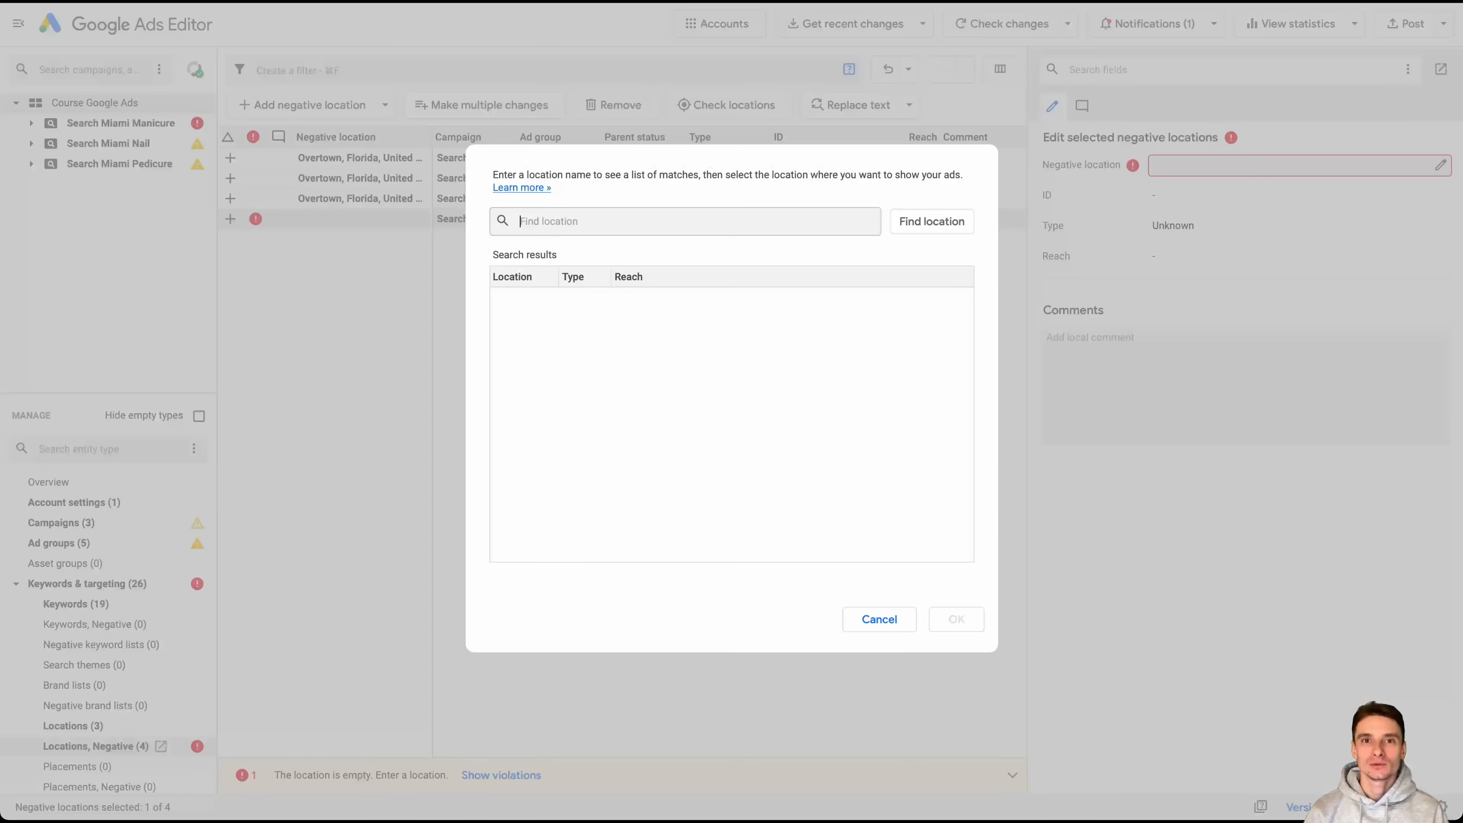
pyautogui.write('33125')
pyautogui.click(558, 298)
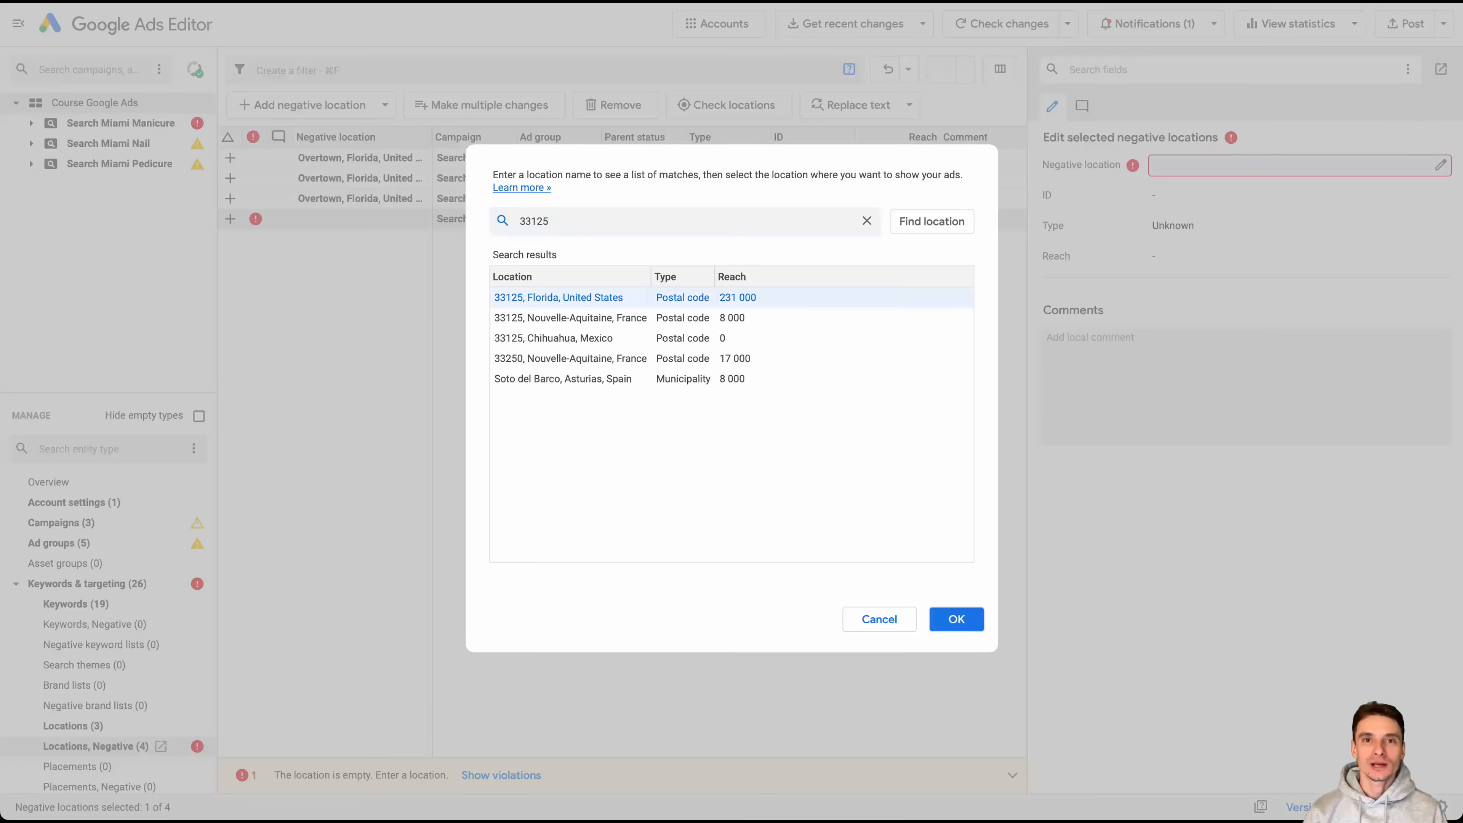
pyautogui.click(956, 620)
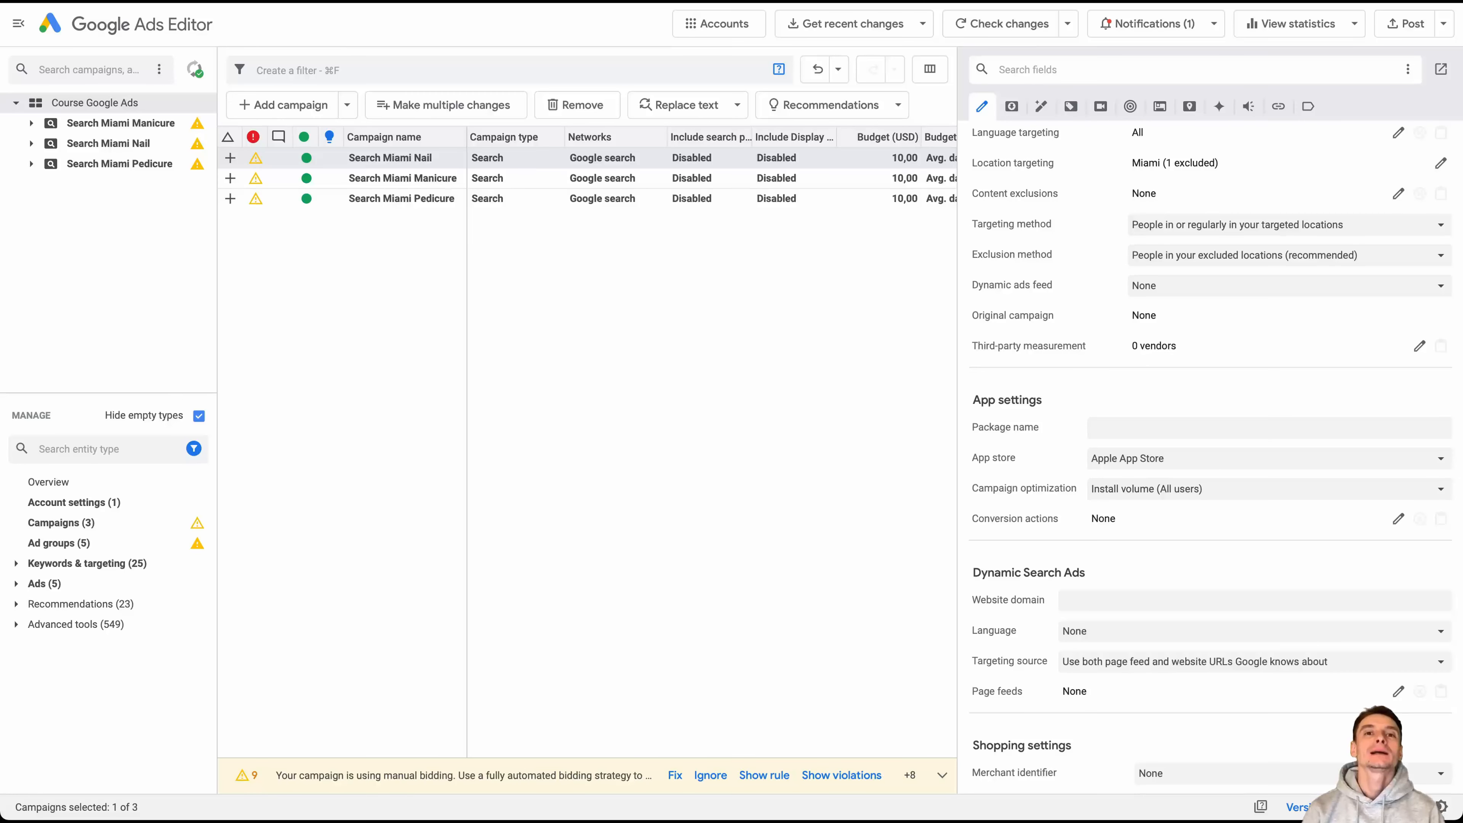
# Step: Select all three campaigns and review their remaining settings through the URL options, labels and comments
pyautogui.press('super+a')
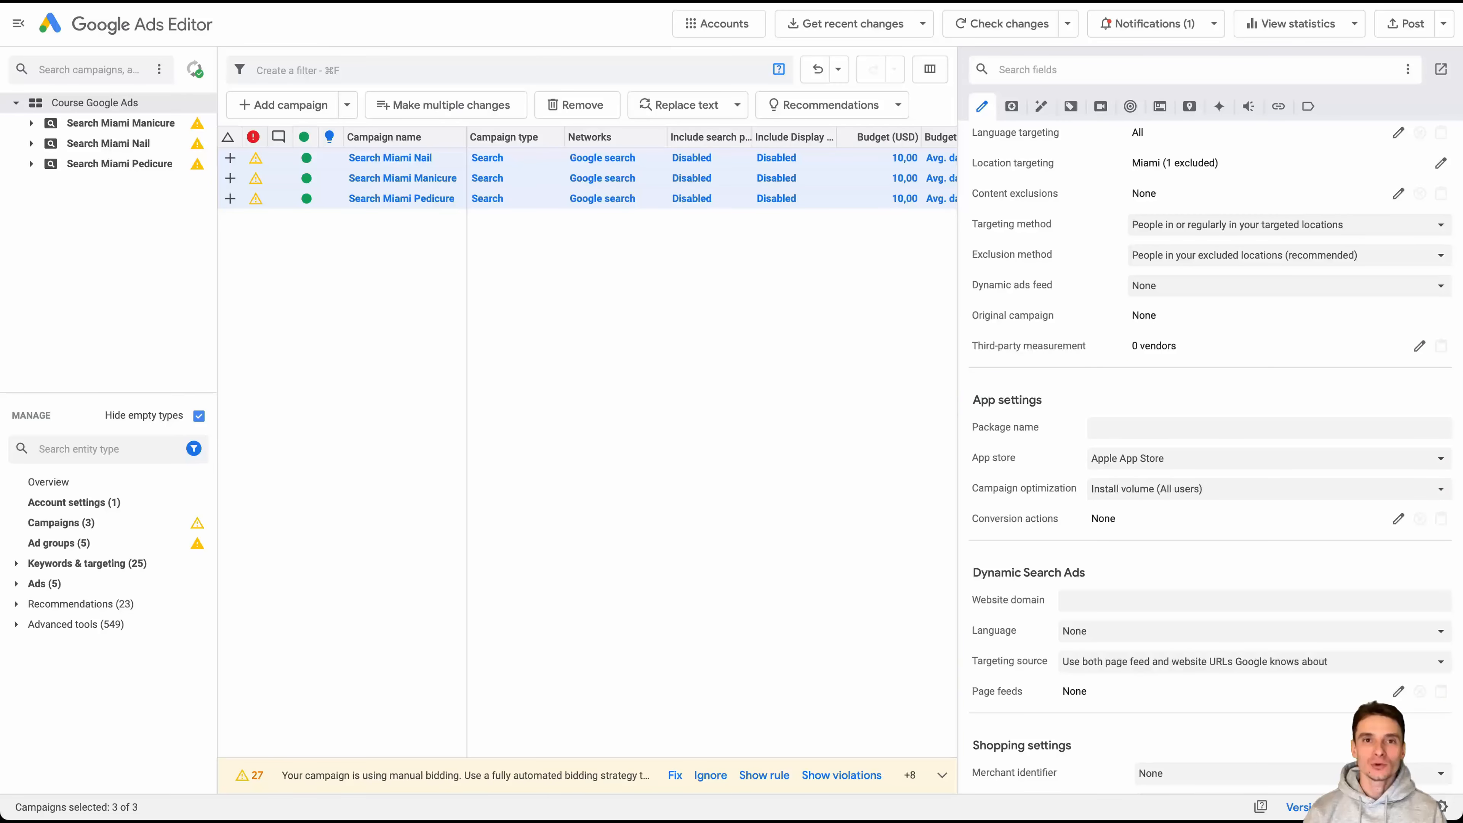
pyautogui.scroll(-15, 1210, 439)
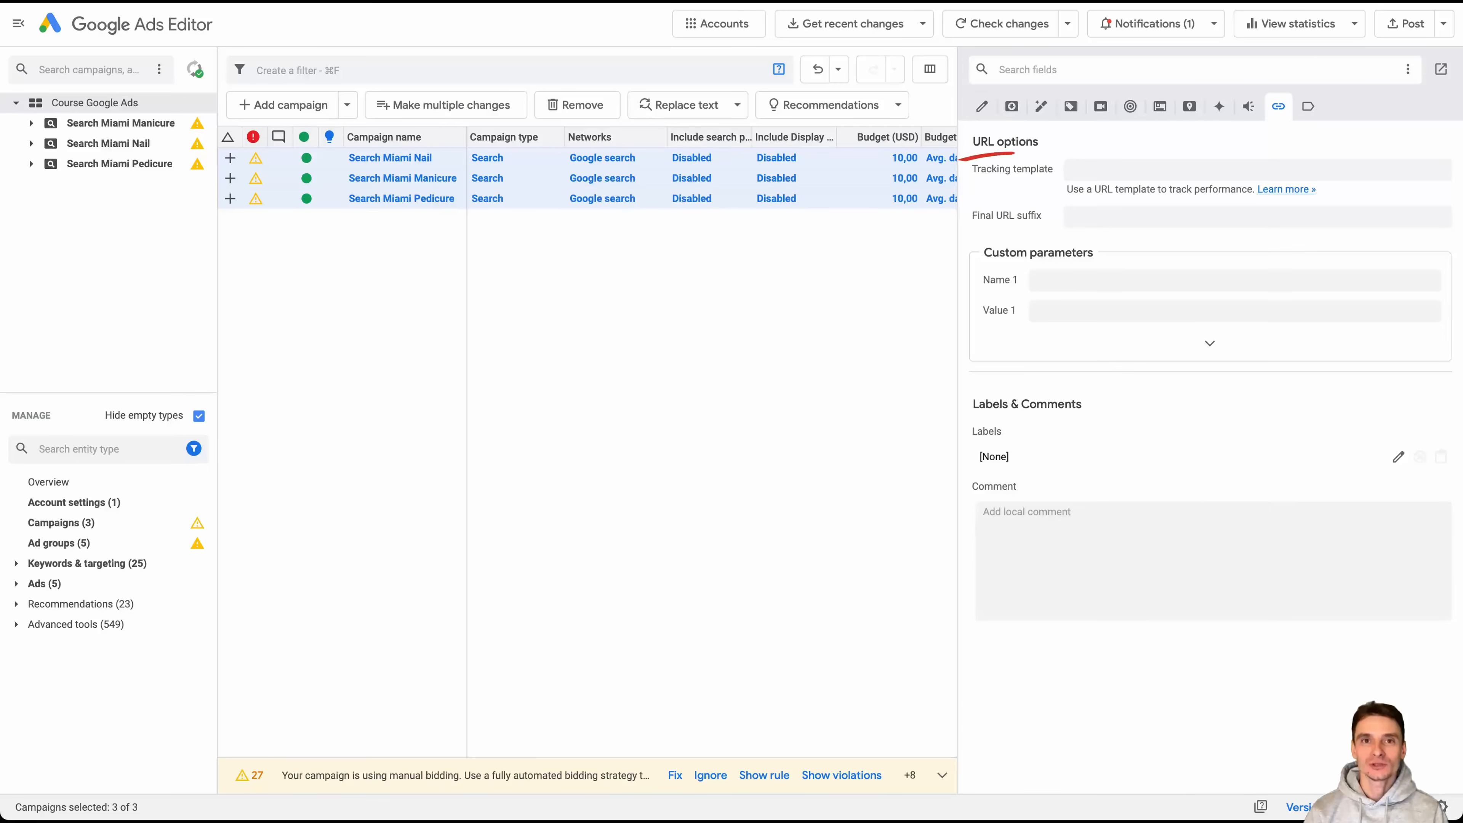
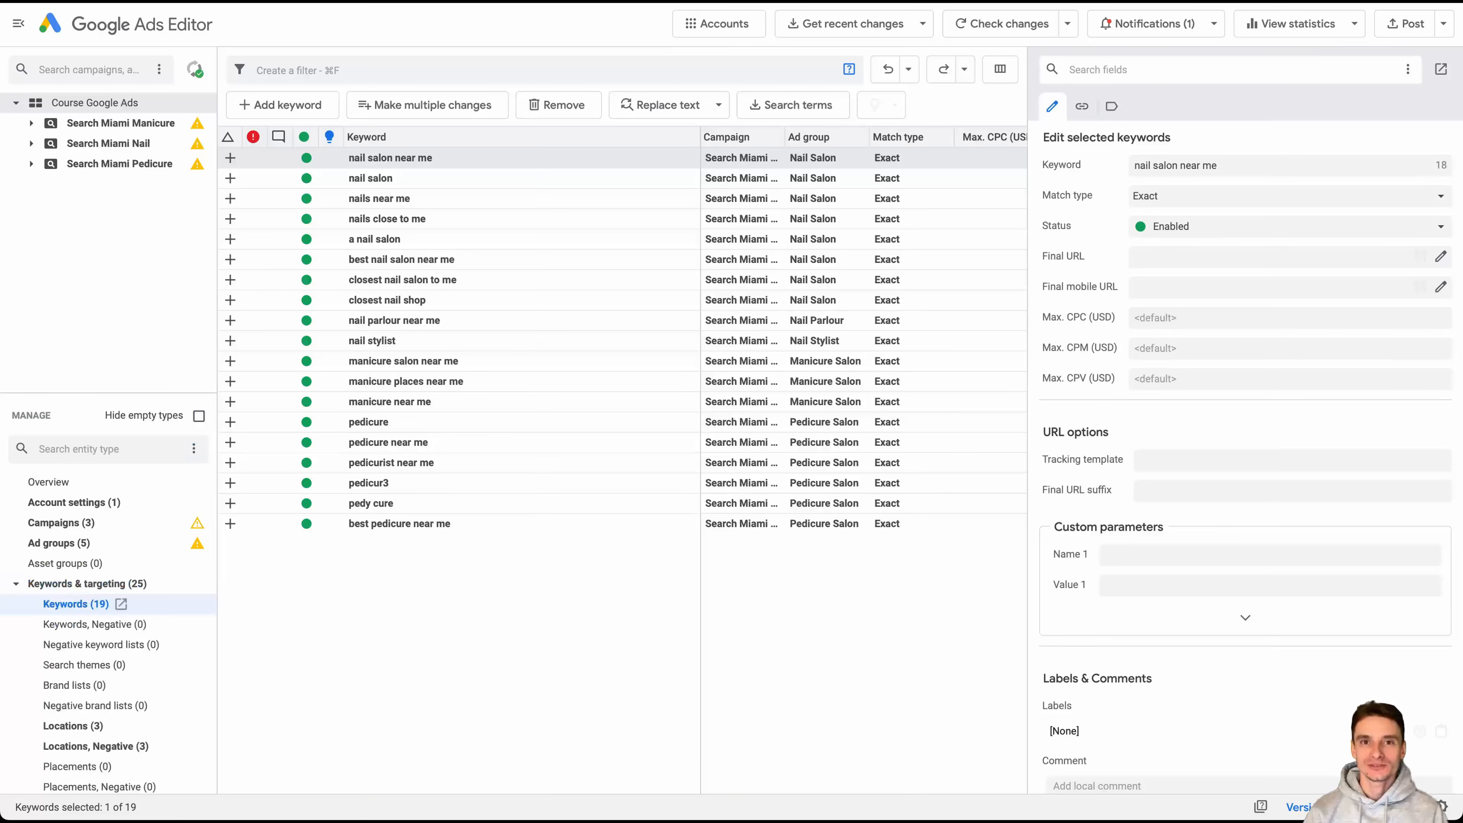
# Step: Open the negative keywords list, switch to the Google Sheets keyword spreadsheet and copy A1:A4 from its Negative sheet
pyautogui.click(92, 624)
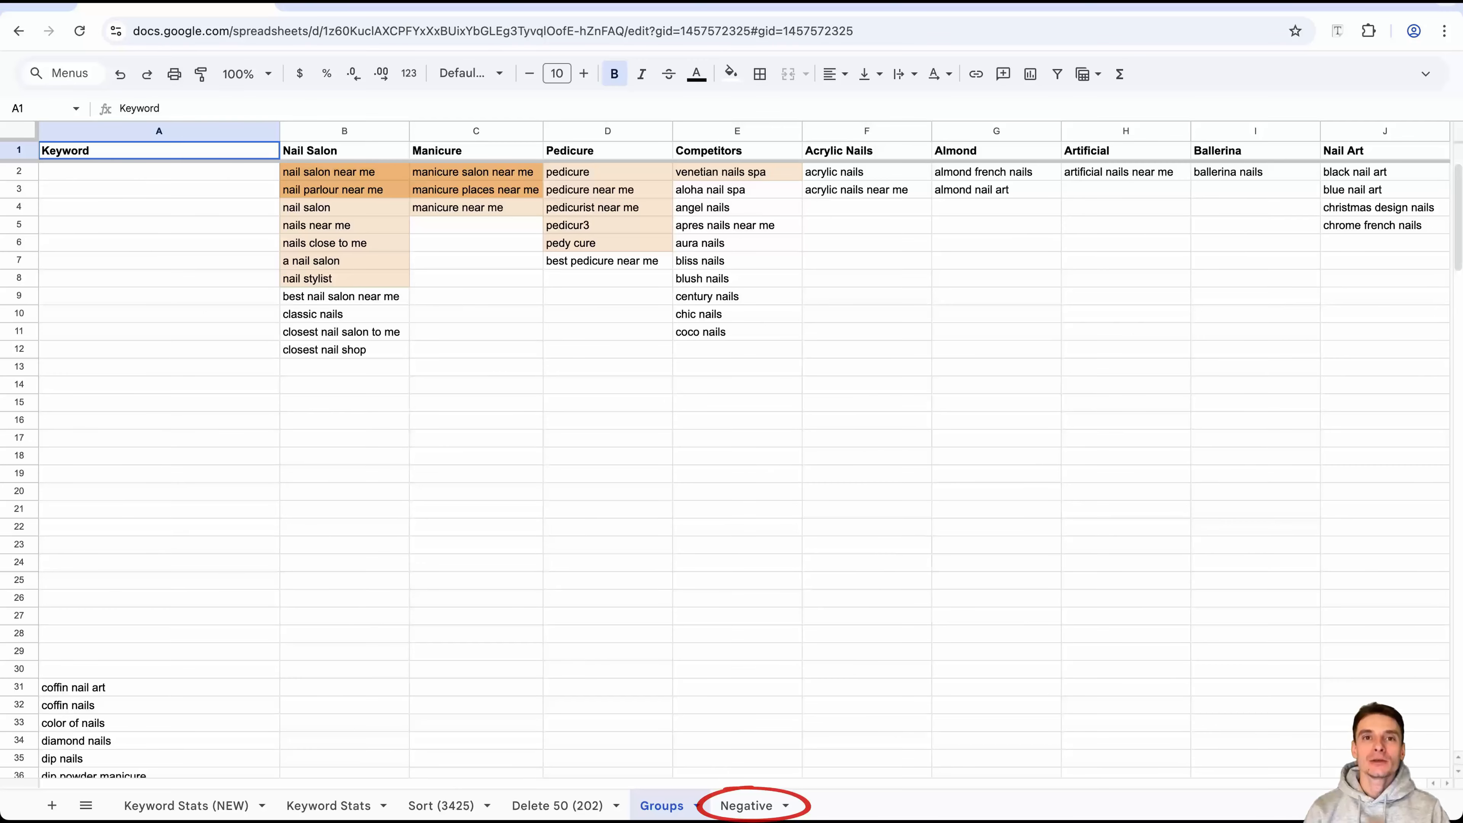
pyautogui.click(749, 805)
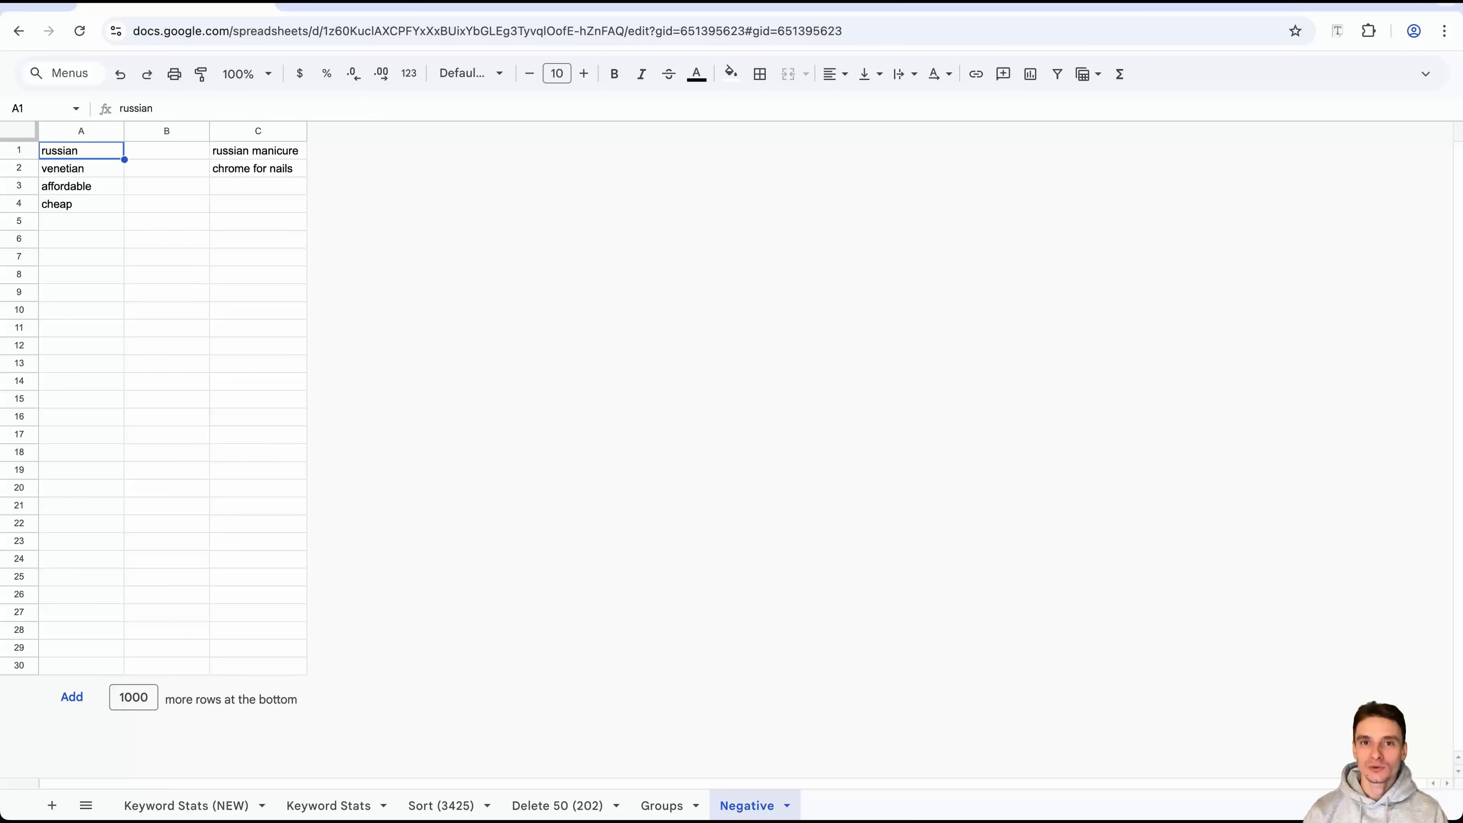
pyautogui.click(442, 805)
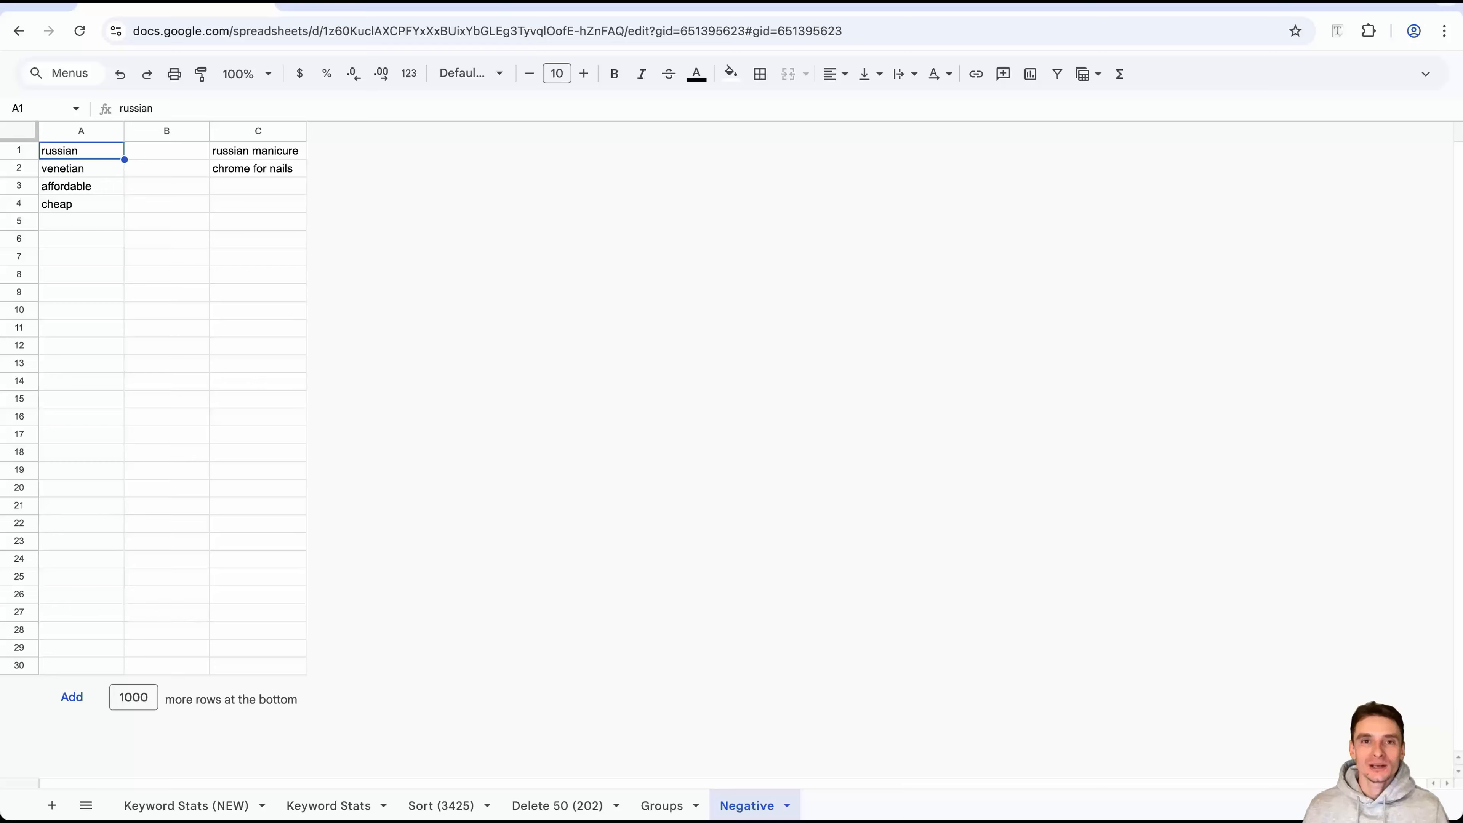
pyautogui.hotkey('ctrl', 'shift', 'Down')
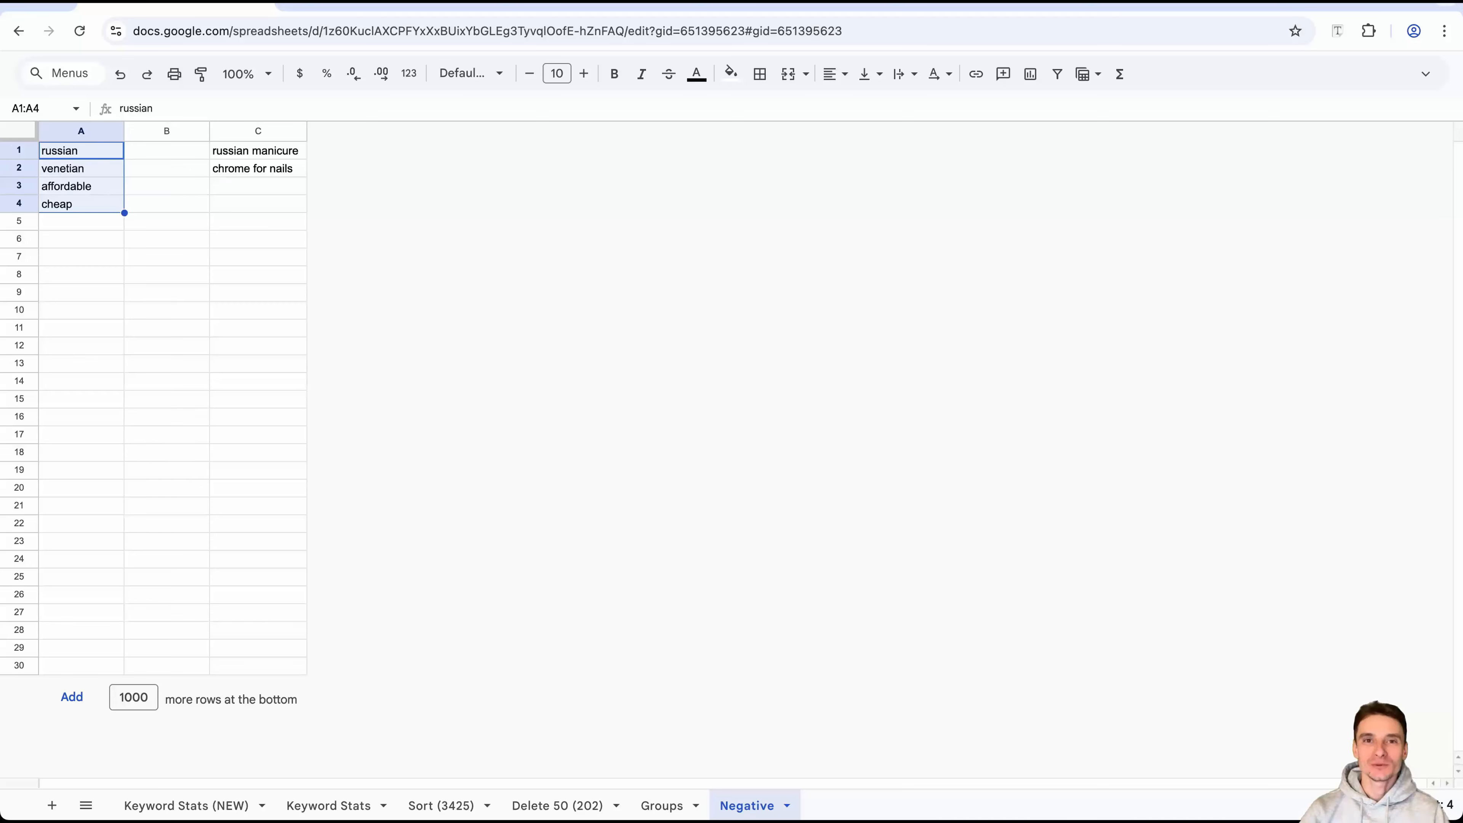
pyautogui.hotkey('ctrl', 'c')
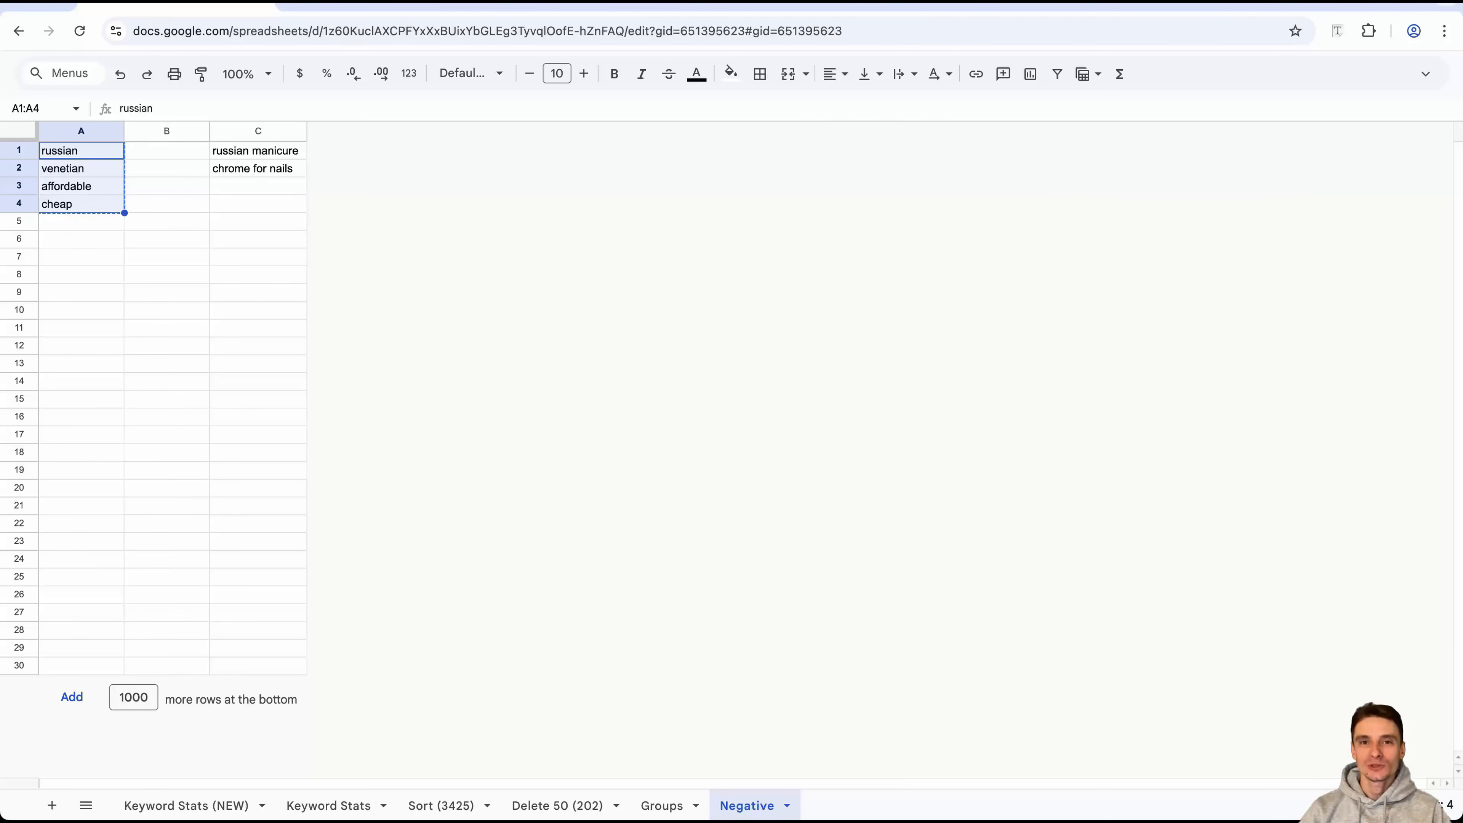
# Step: Return to Google Ads Editor, paste the copied words into a bulk negative keyword change and set their column heading to Keyword
pyautogui.press('super+Tab')
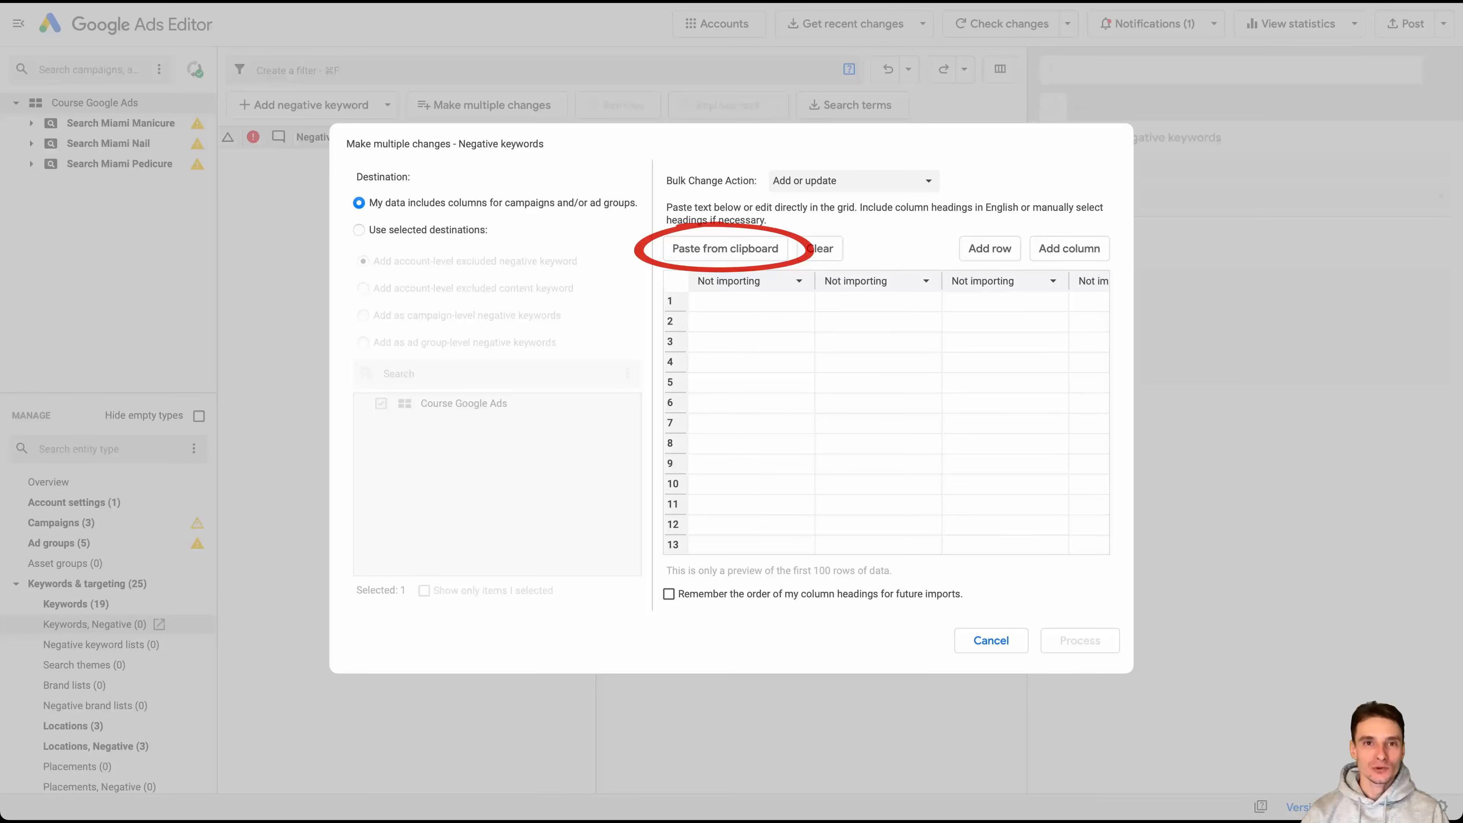
pyautogui.hotkey('ctrl', 'v')
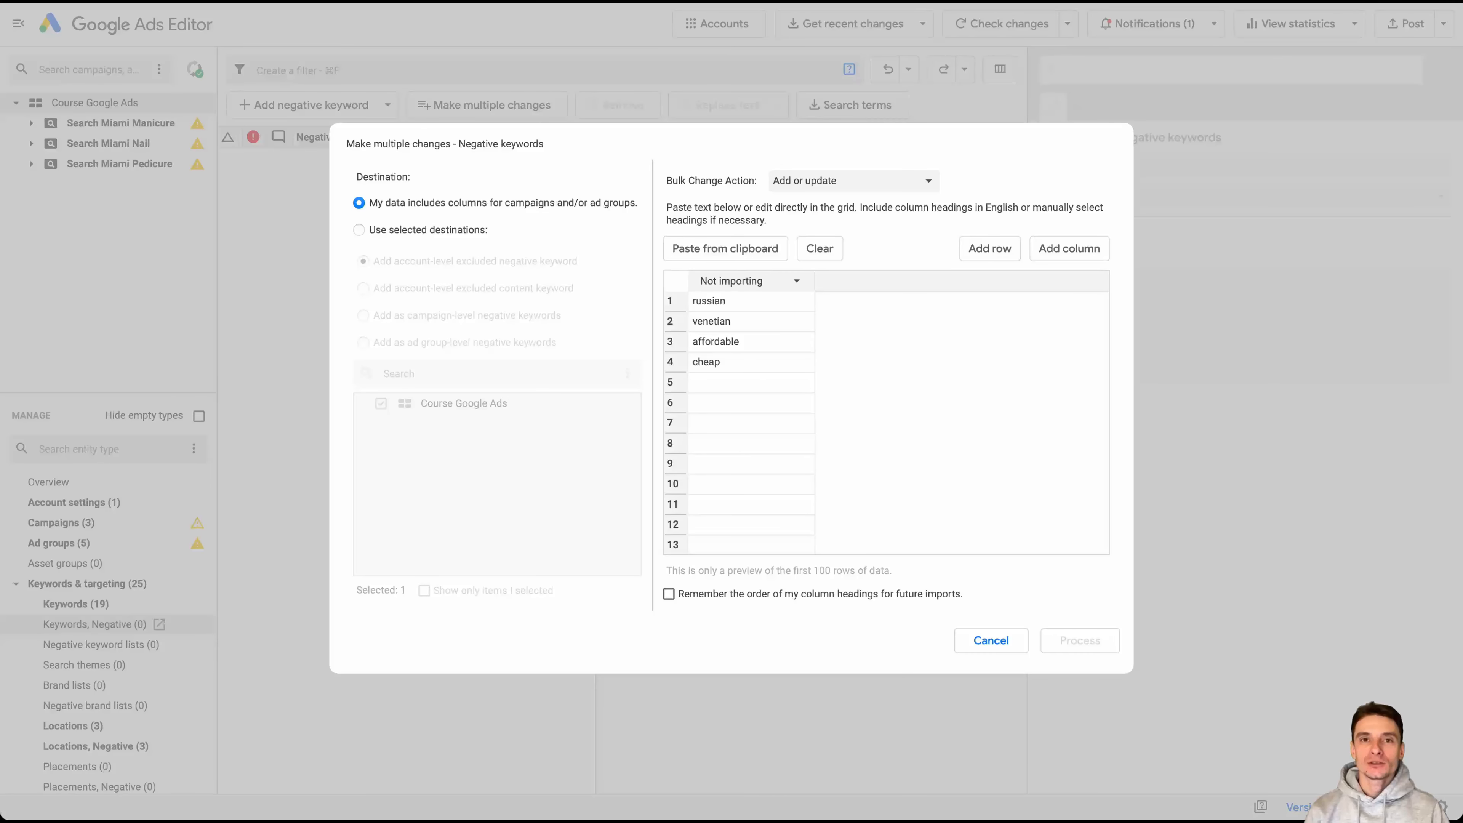
pyautogui.click(749, 280)
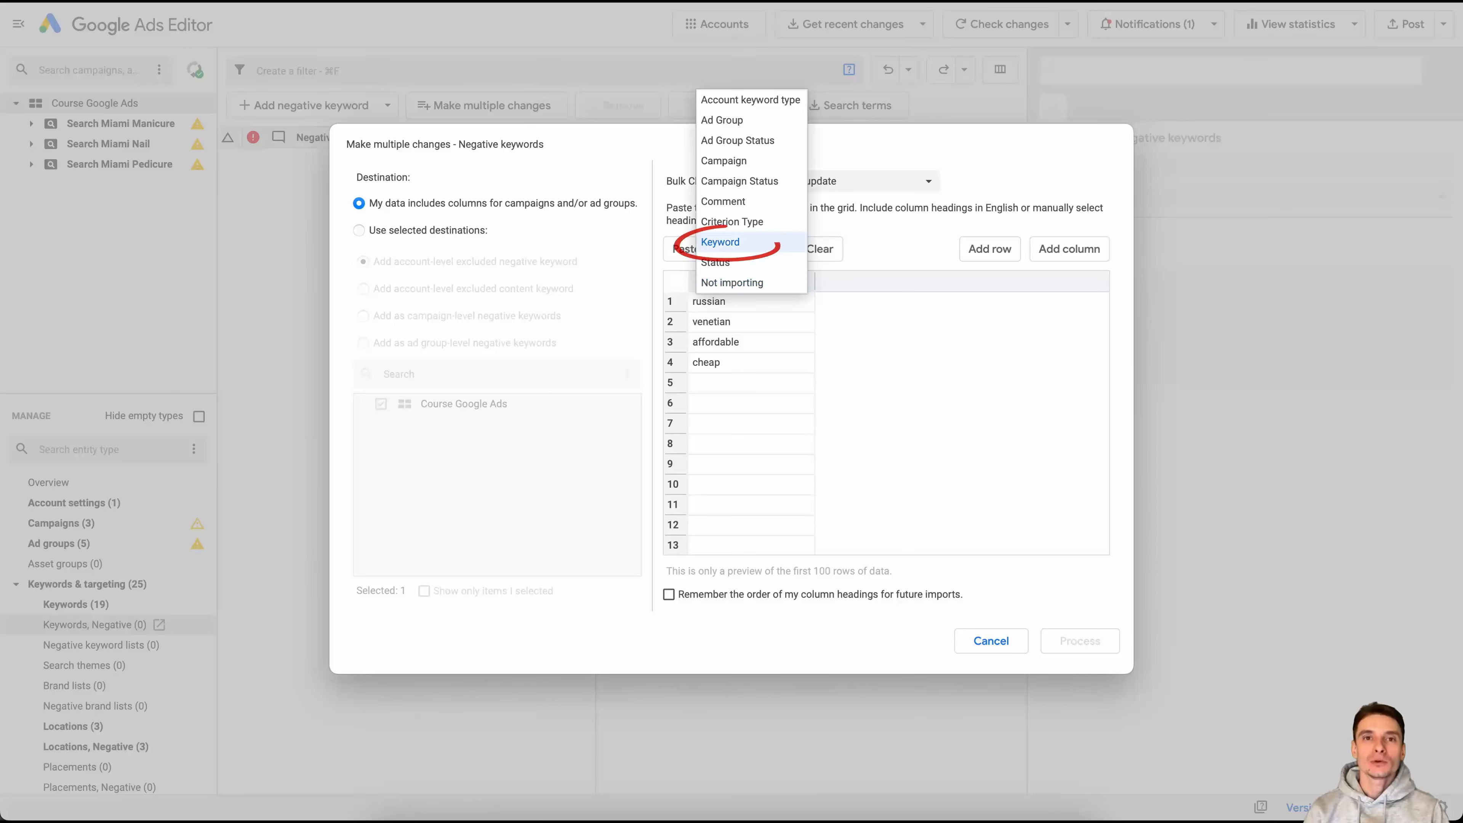
pyautogui.click(720, 242)
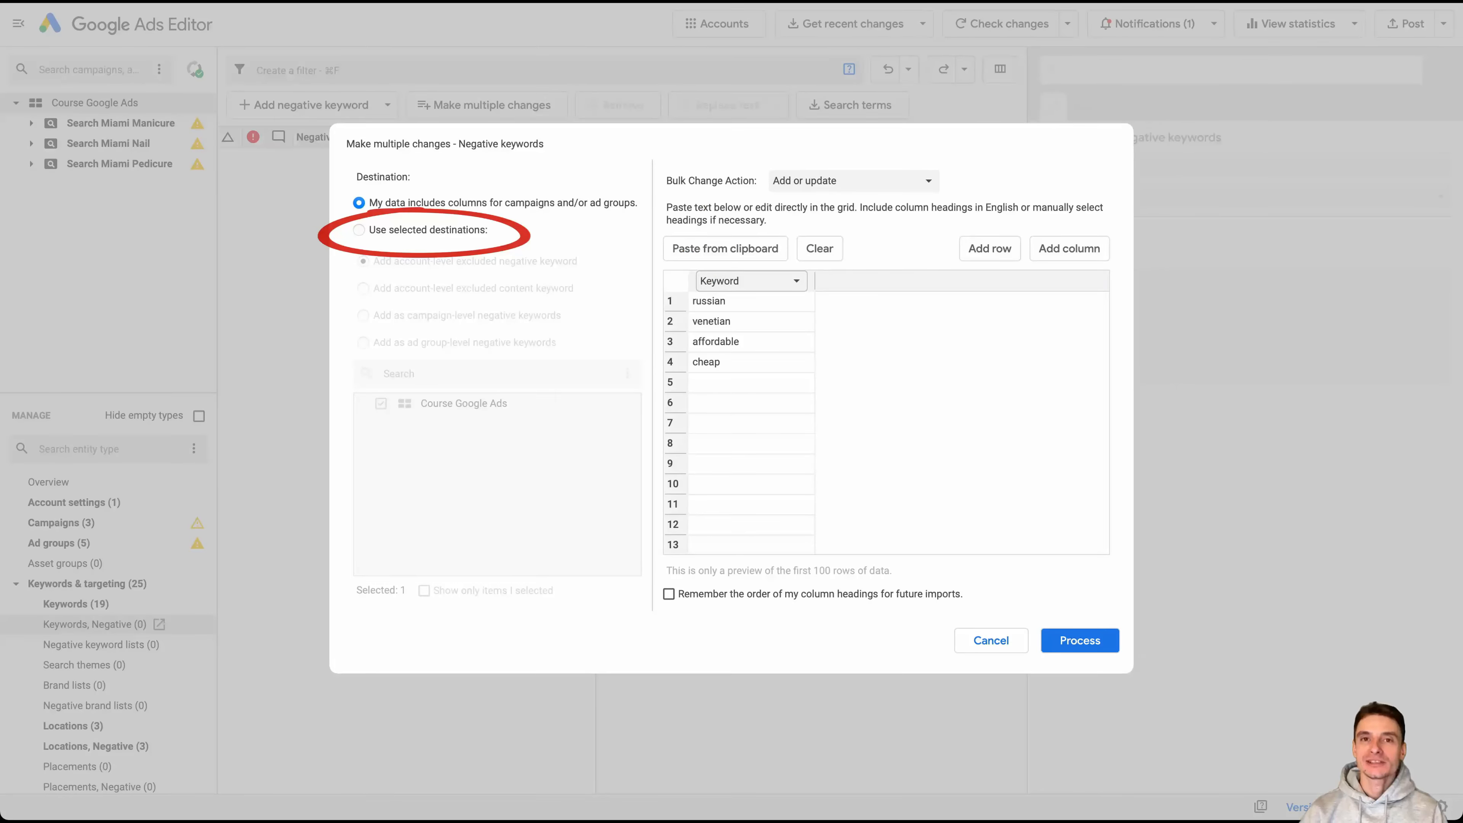
# Step: Add russian, venetian, affordable and cheap as campaign-level negative keywords to all three Miami campaigns and finish the bulk change
pyautogui.click(359, 229)
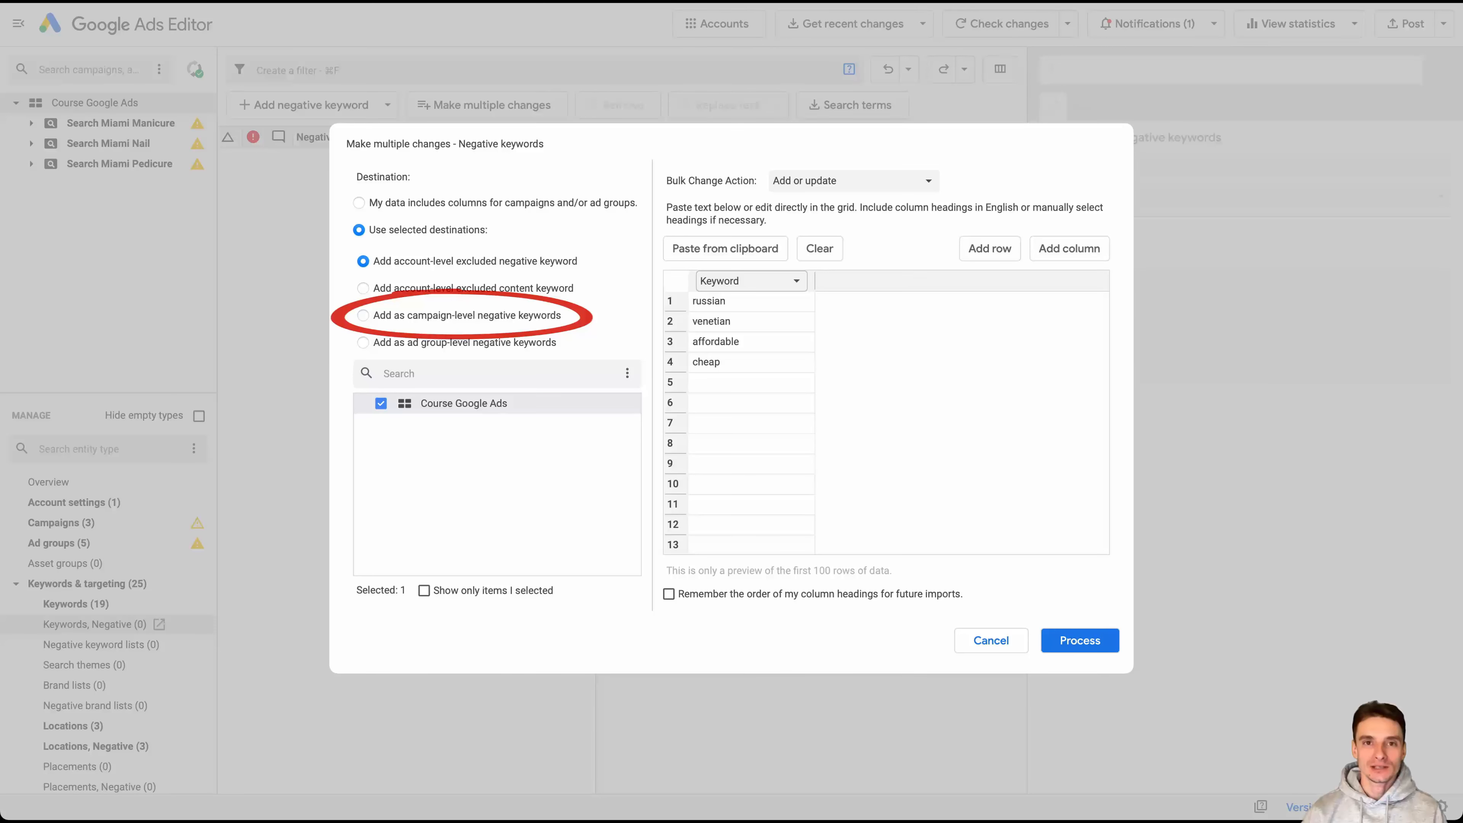
pyautogui.click(363, 315)
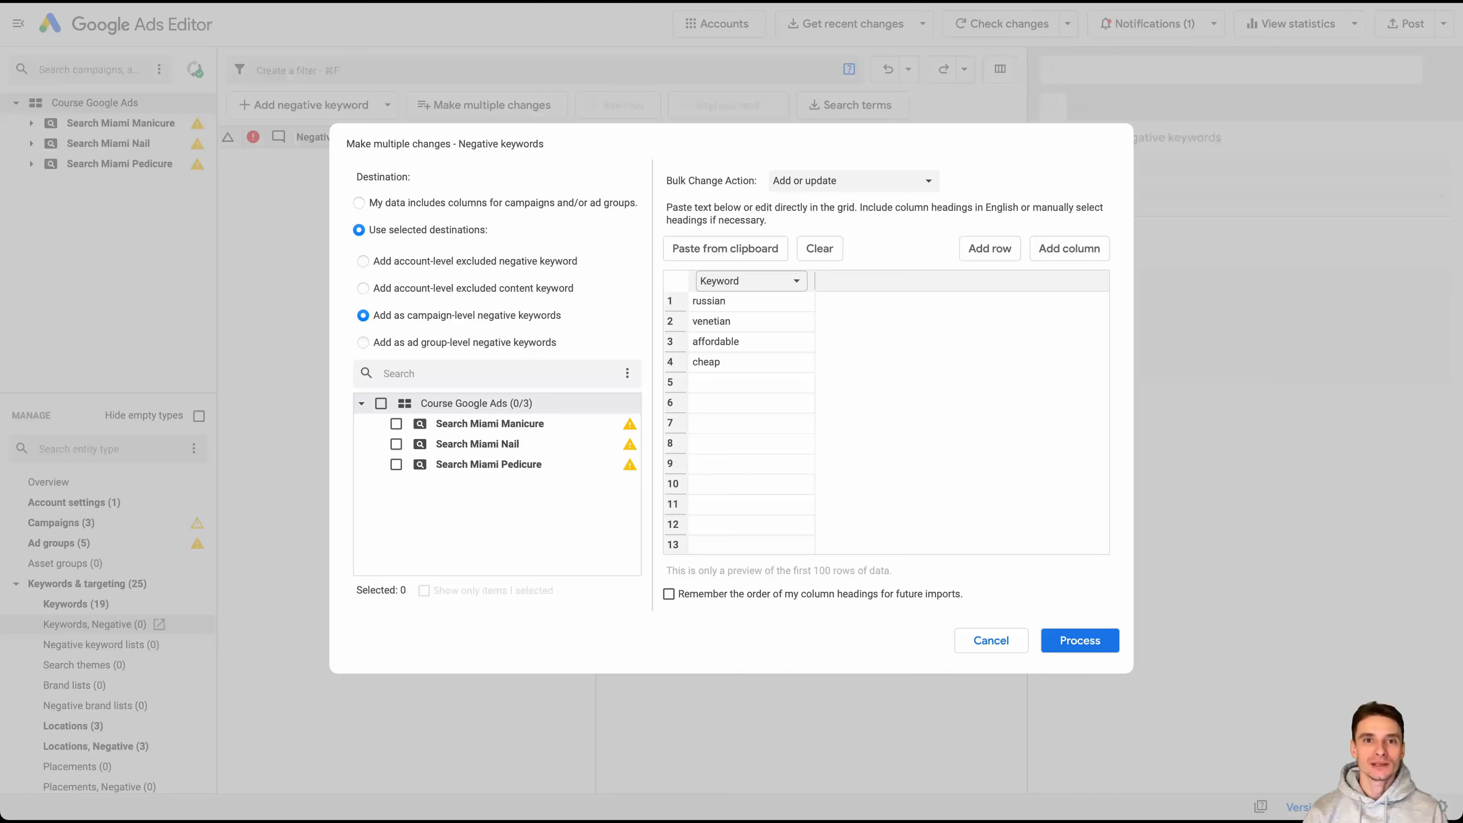
pyautogui.click(381, 403)
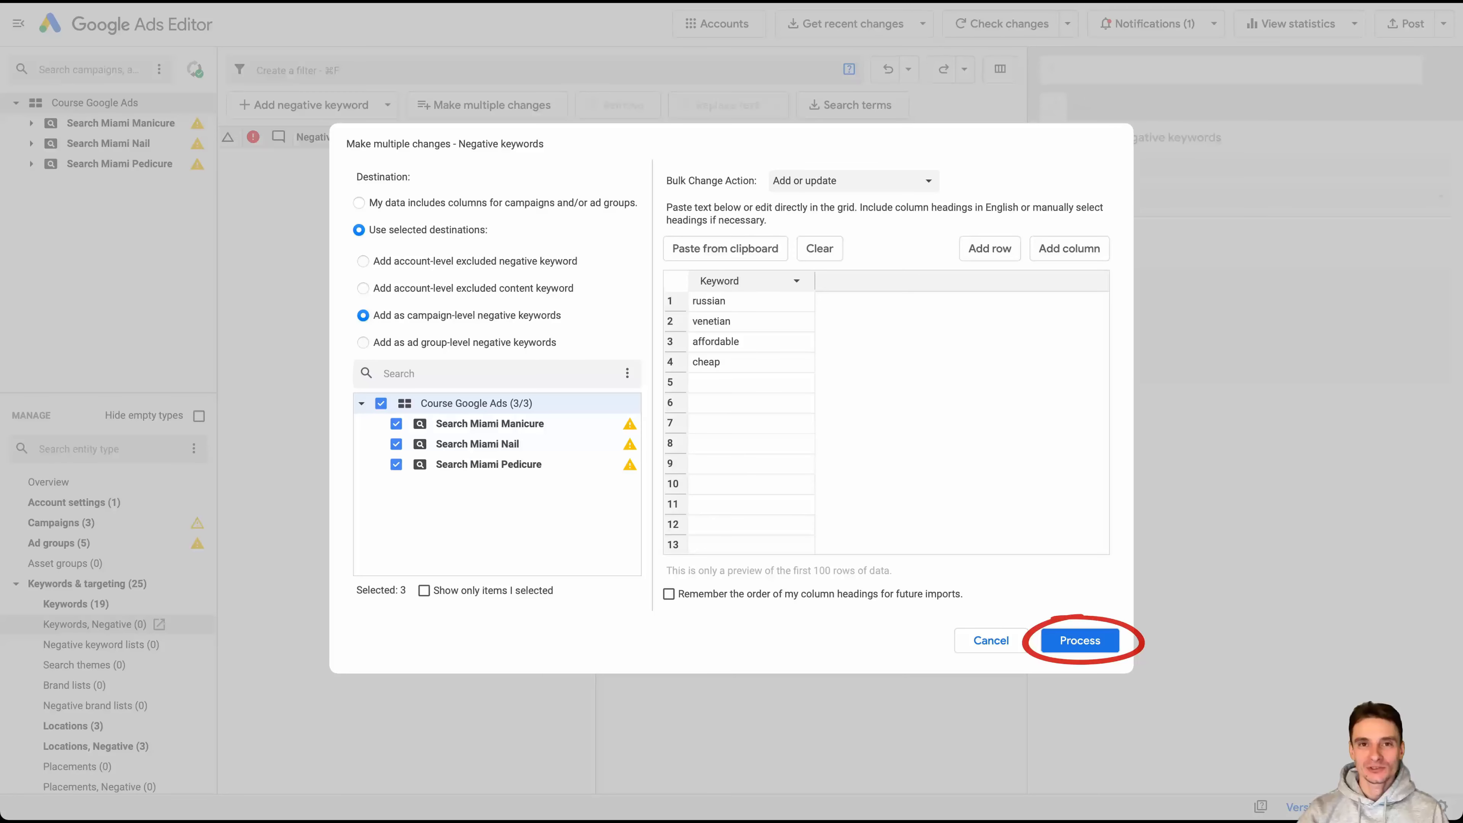
pyautogui.click(1080, 641)
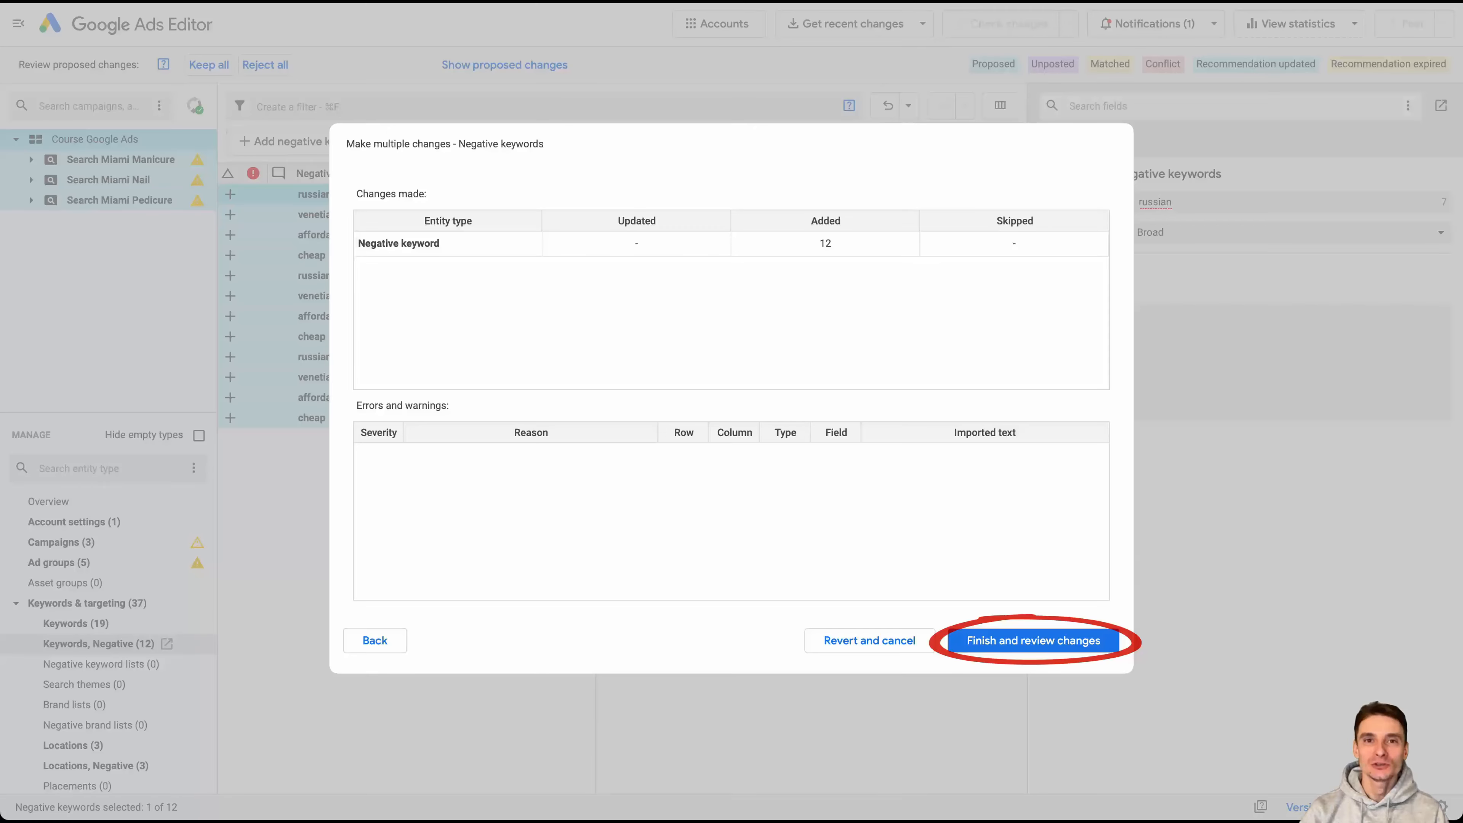
pyautogui.press('Return')
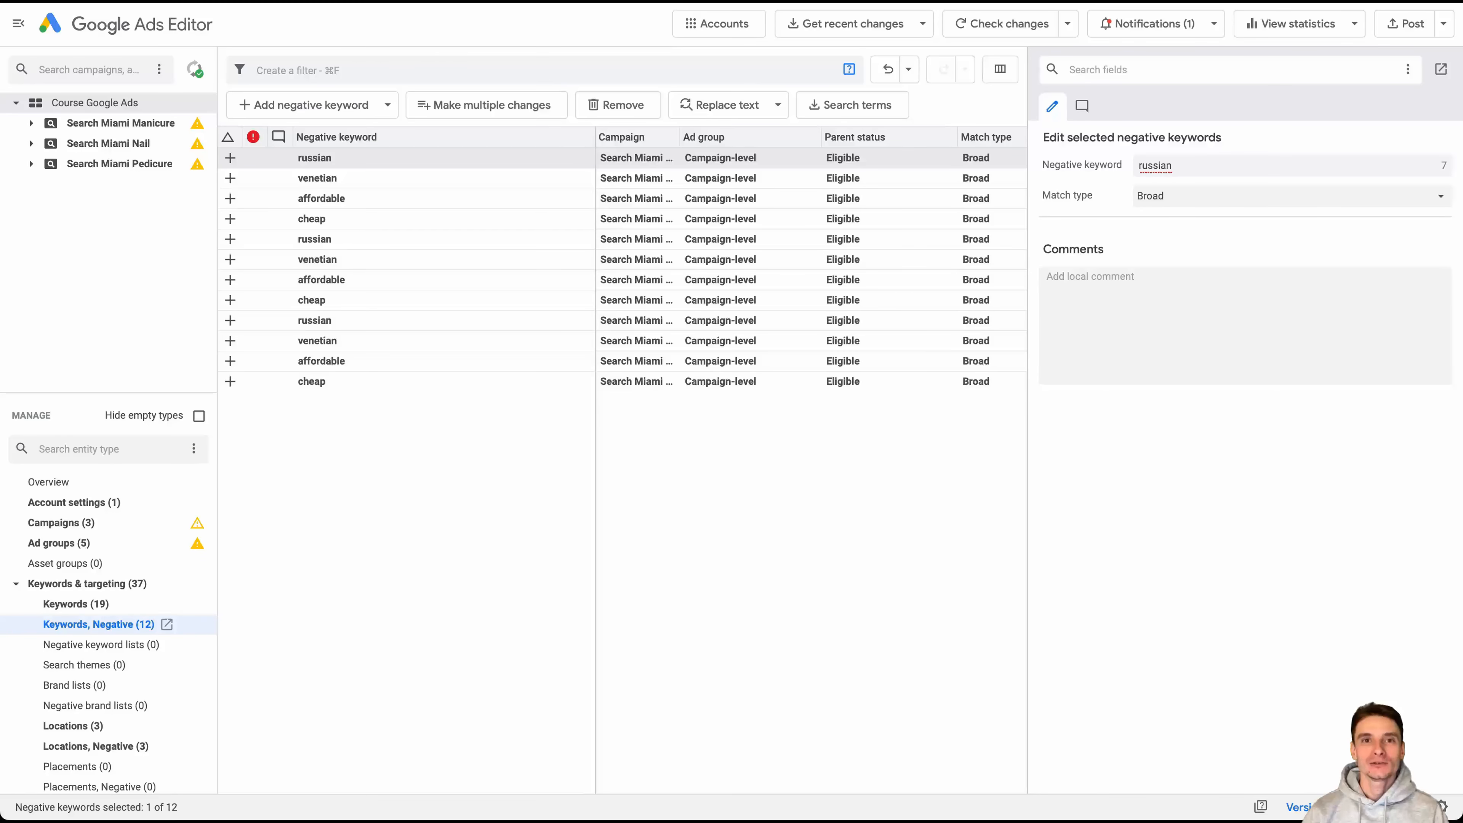
# Step: Sort the negative keywords by name and show only those belonging to the Search Miami Manicure campaign
pyautogui.click(337, 137)
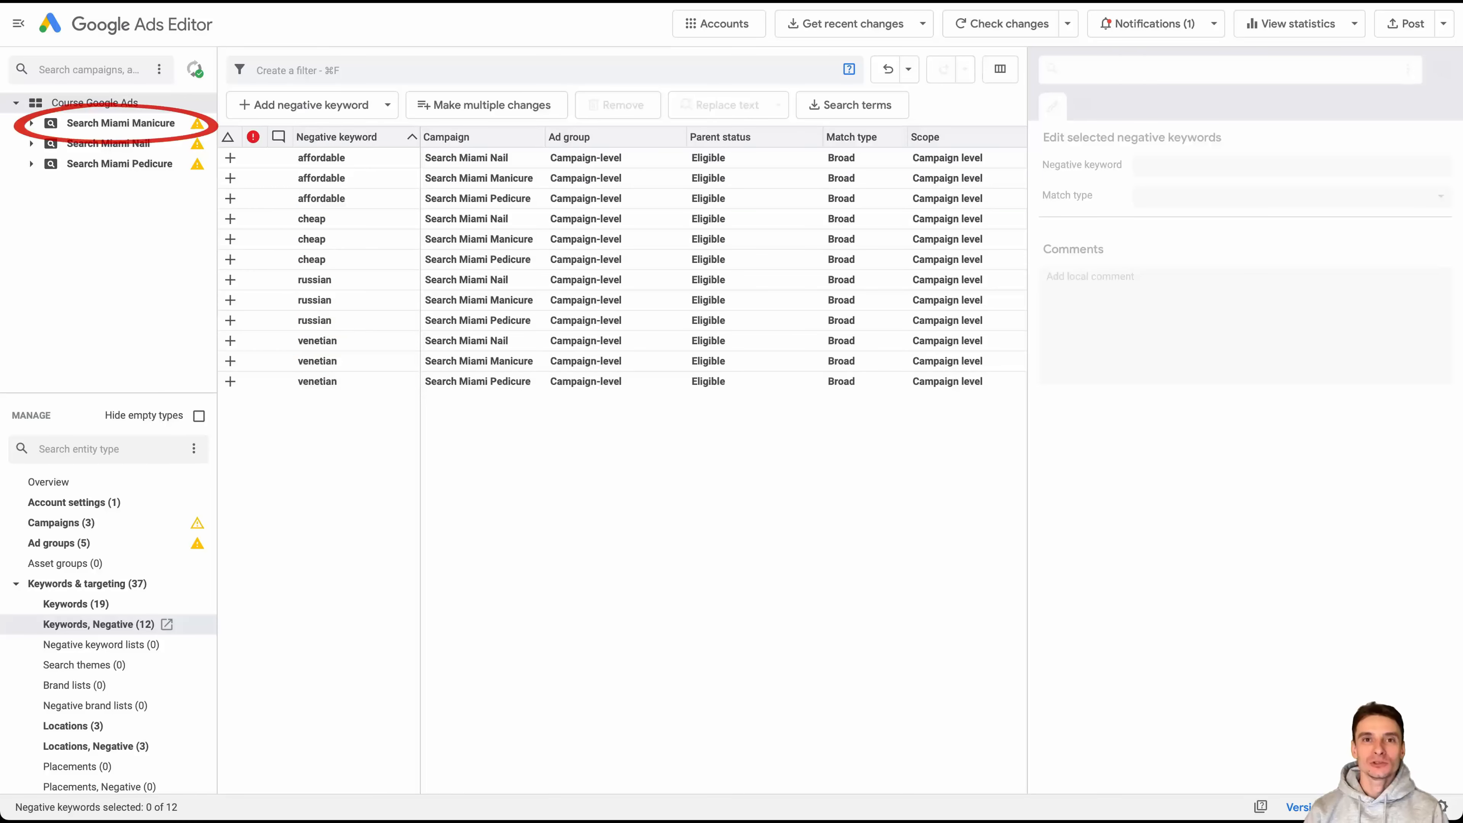
pyautogui.click(121, 123)
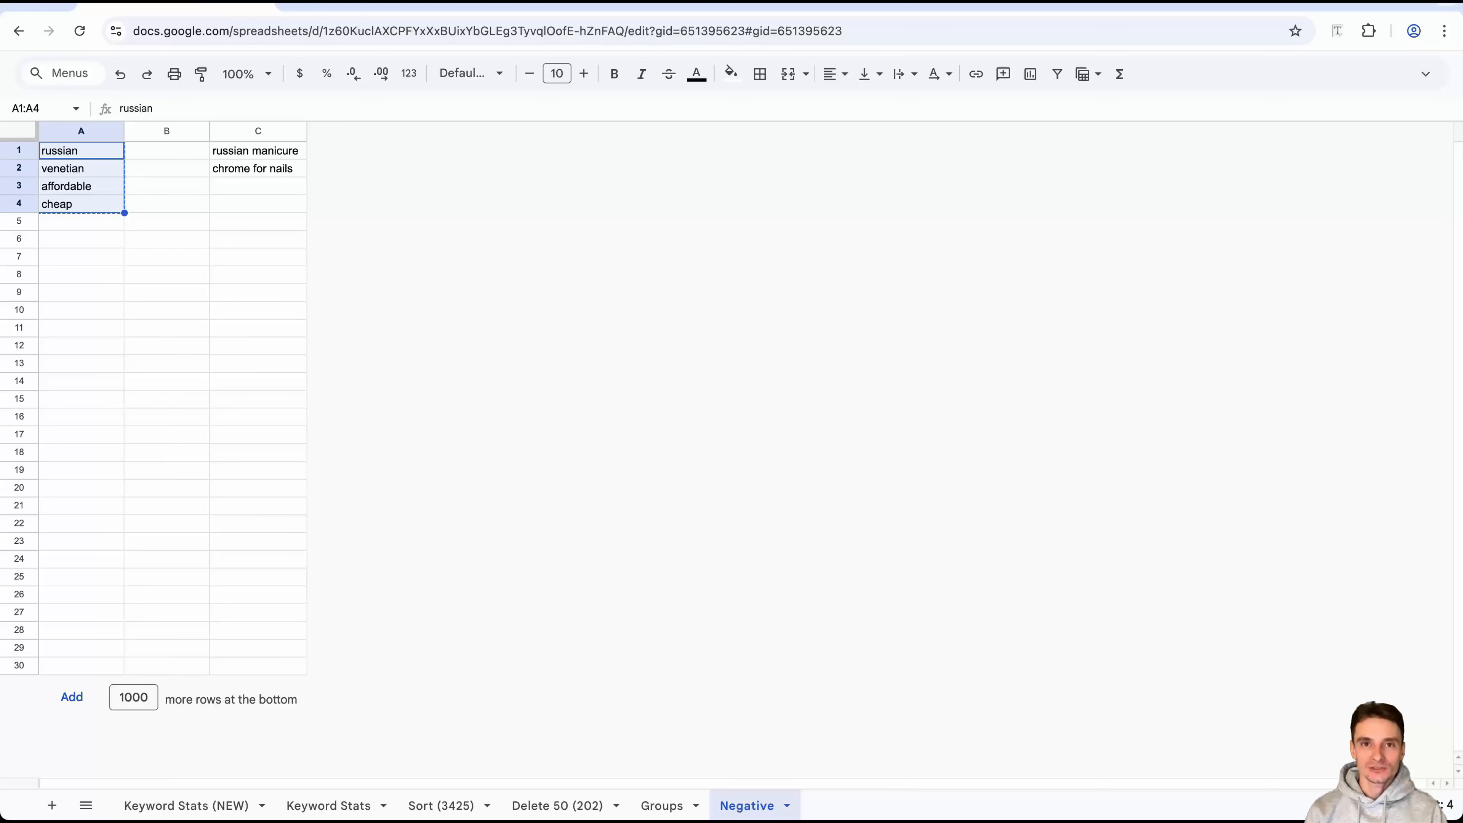
# Step: Bring "russian manicure" and "chrome for nails" from the Google Sheets Negative sheet into a new bulk negative keyword change, with the column heading Keyword
pyautogui.moveTo(258, 150); pyautogui.dragTo(258, 168)
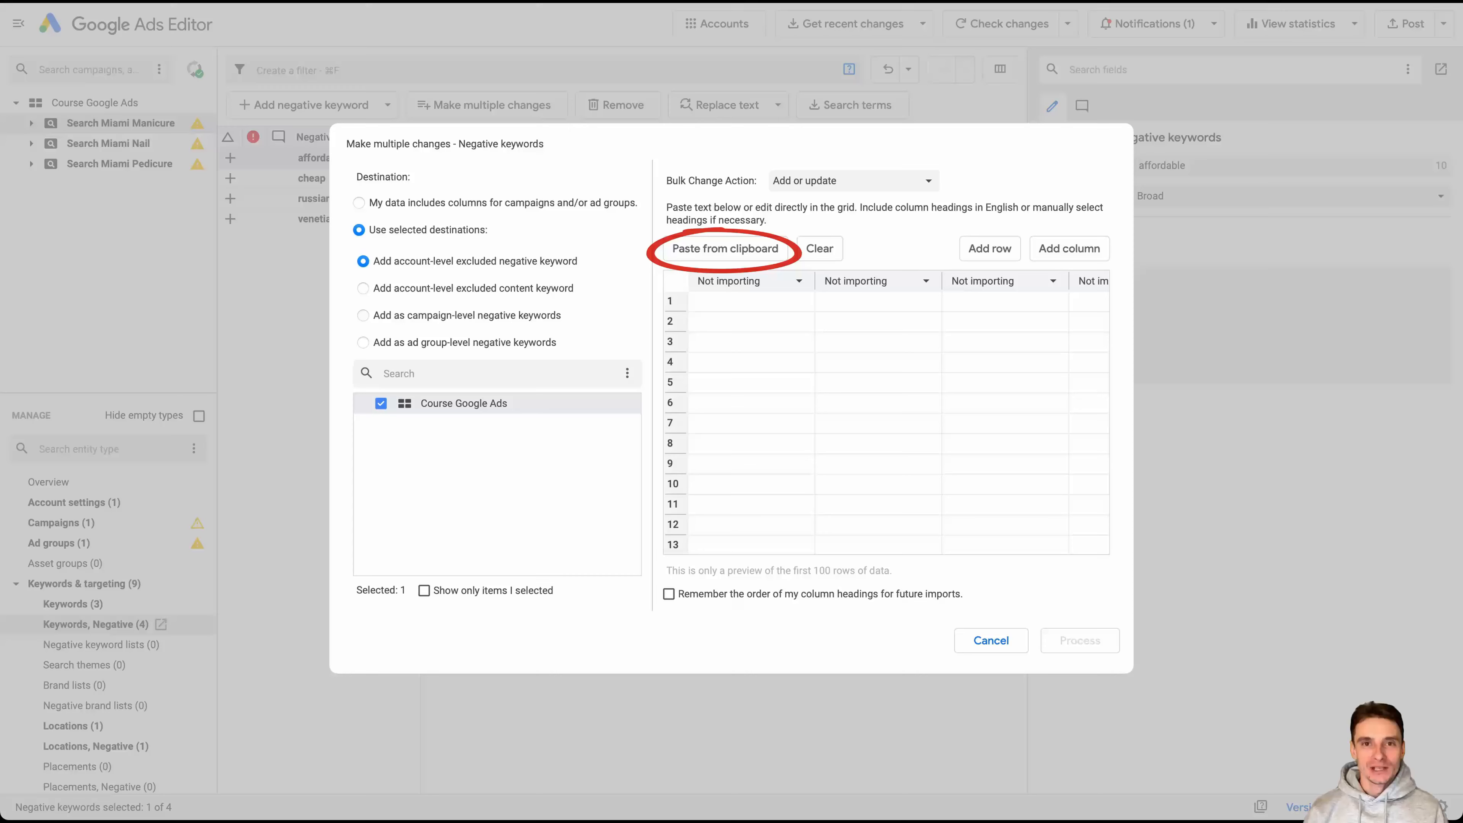
pyautogui.press('super+v')
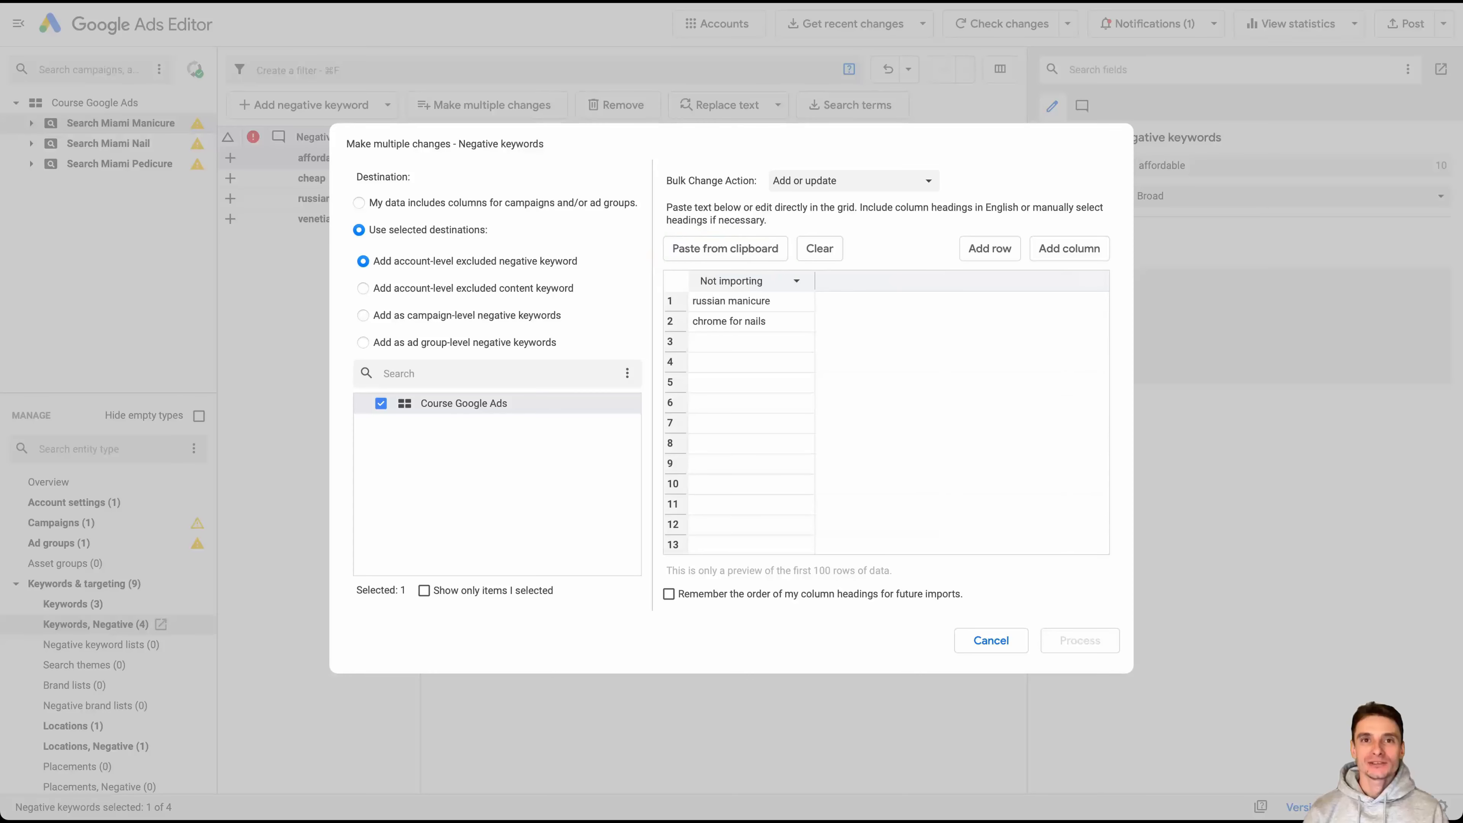
pyautogui.click(751, 281)
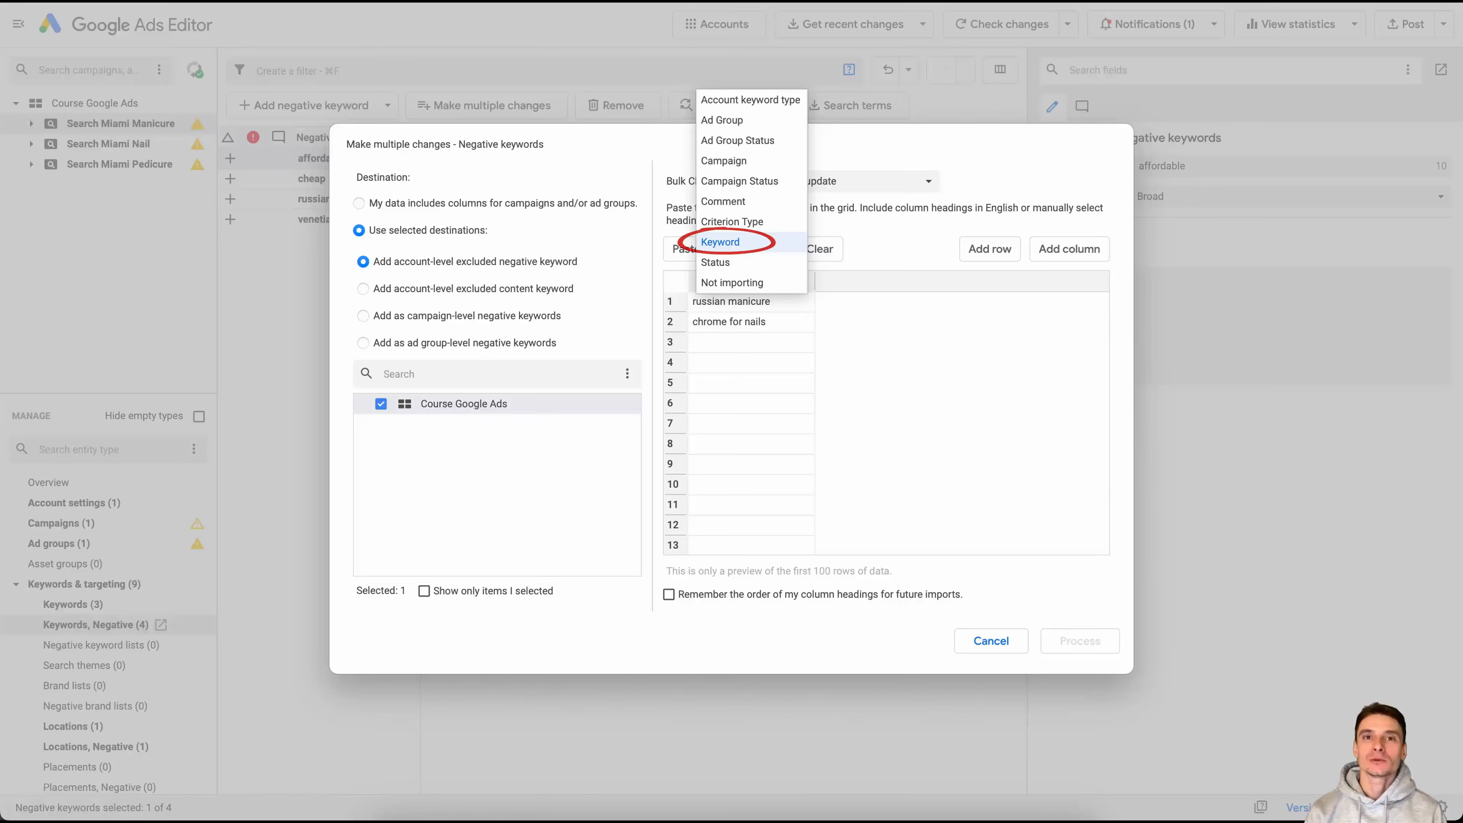
pyautogui.click(752, 242)
# Step: Add the two pasted phrases as campaign-level negative keywords to all three Miami campaigns and finish the bulk change
pyautogui.click(362, 315)
pyautogui.click(380, 403)
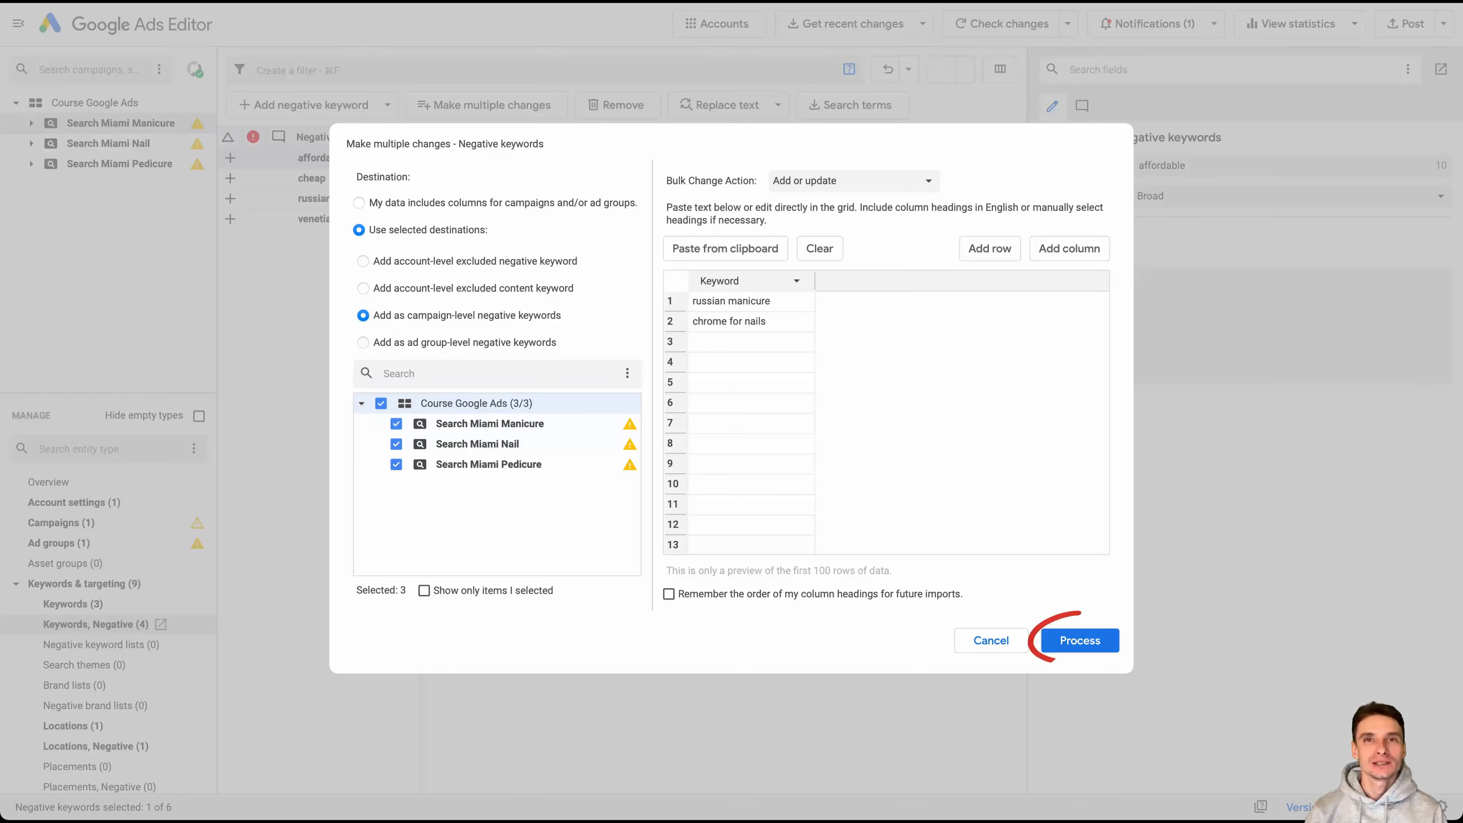
pyautogui.click(1080, 640)
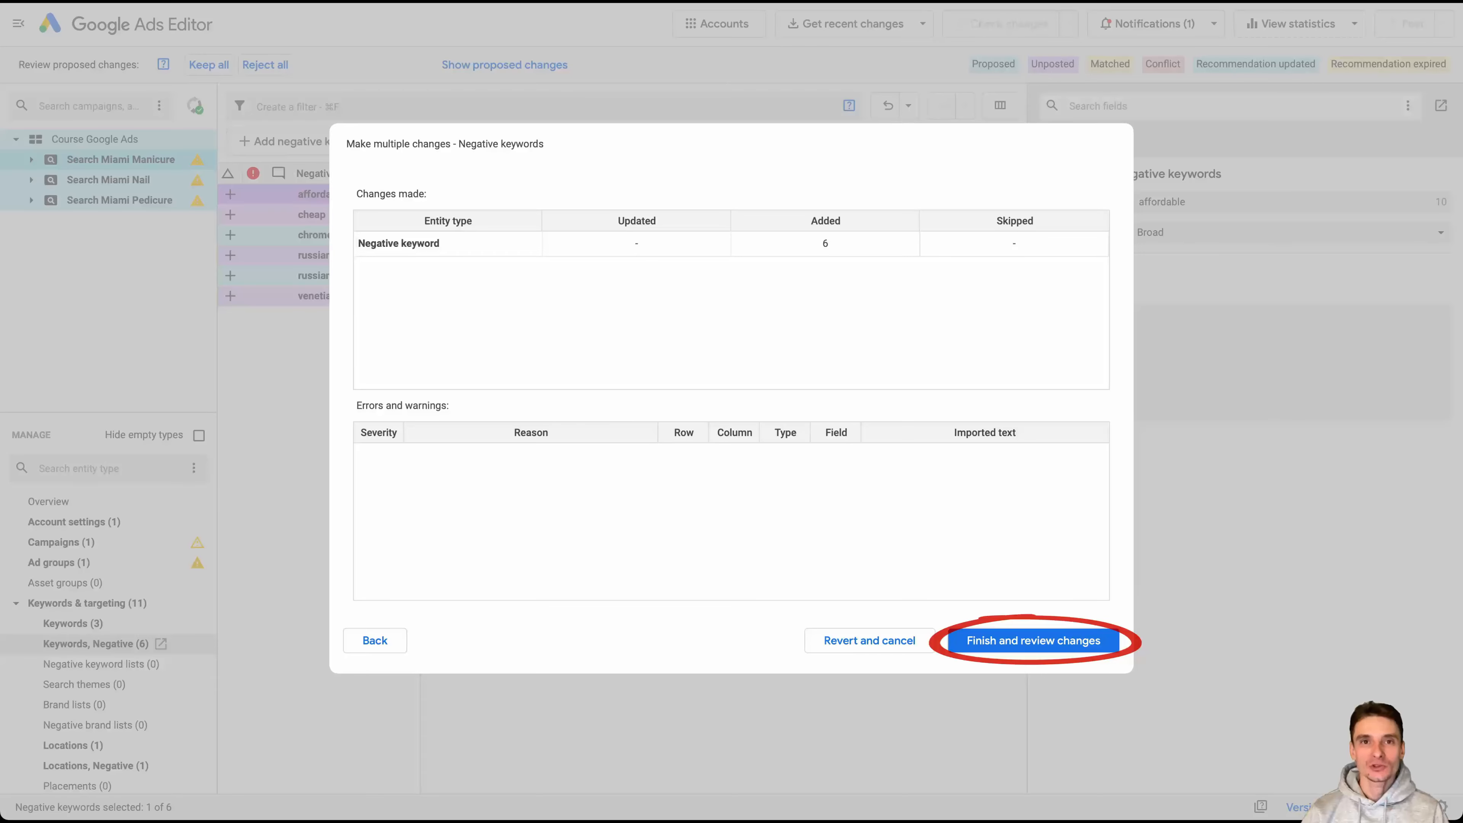
pyautogui.press('Return')
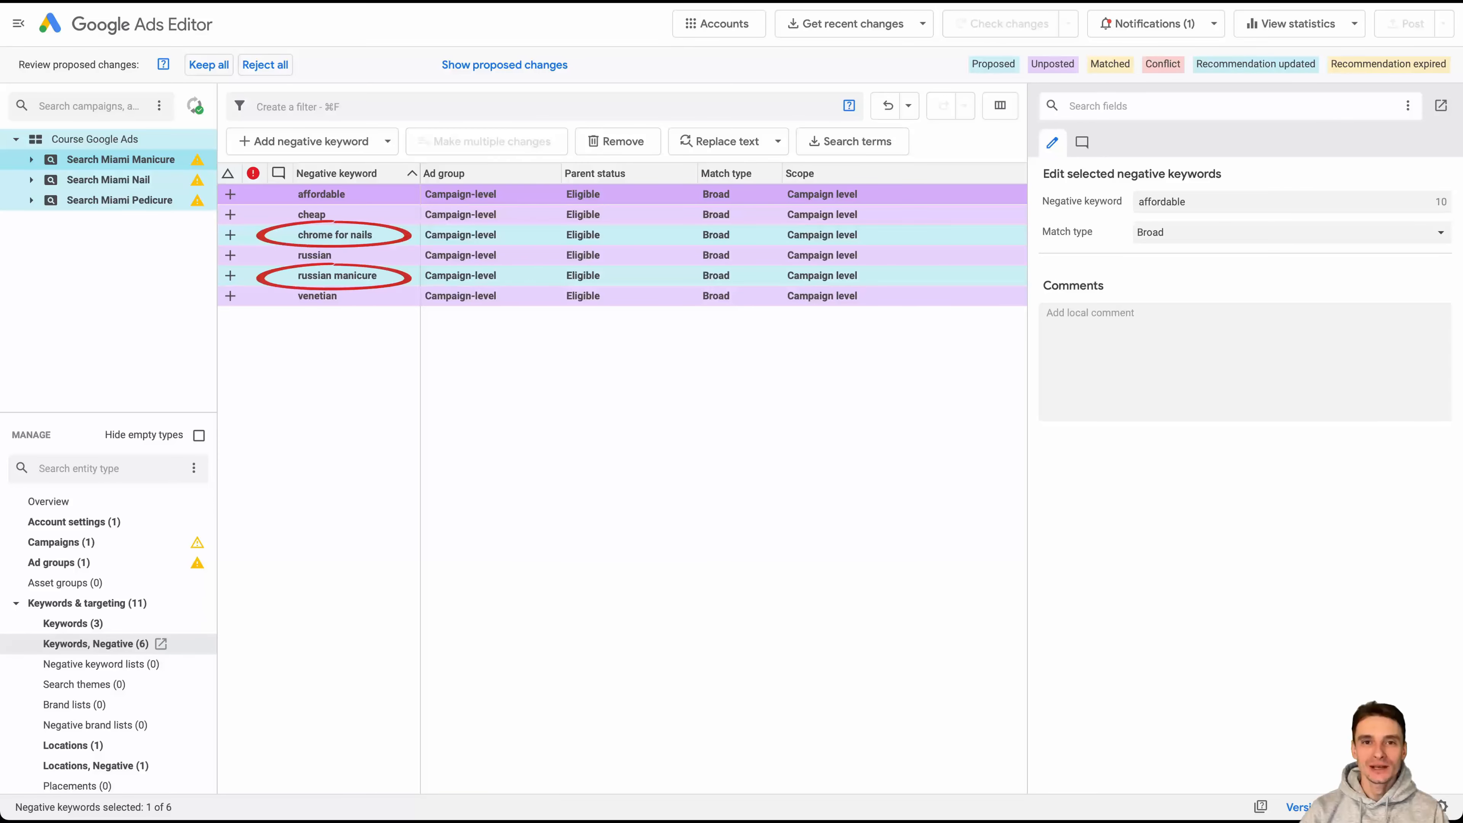
# Step: Show the whole account's negative keywords and set the match type of every "chrome for nails" and "russian manicure" entry to Phrase
pyautogui.click(94, 139)
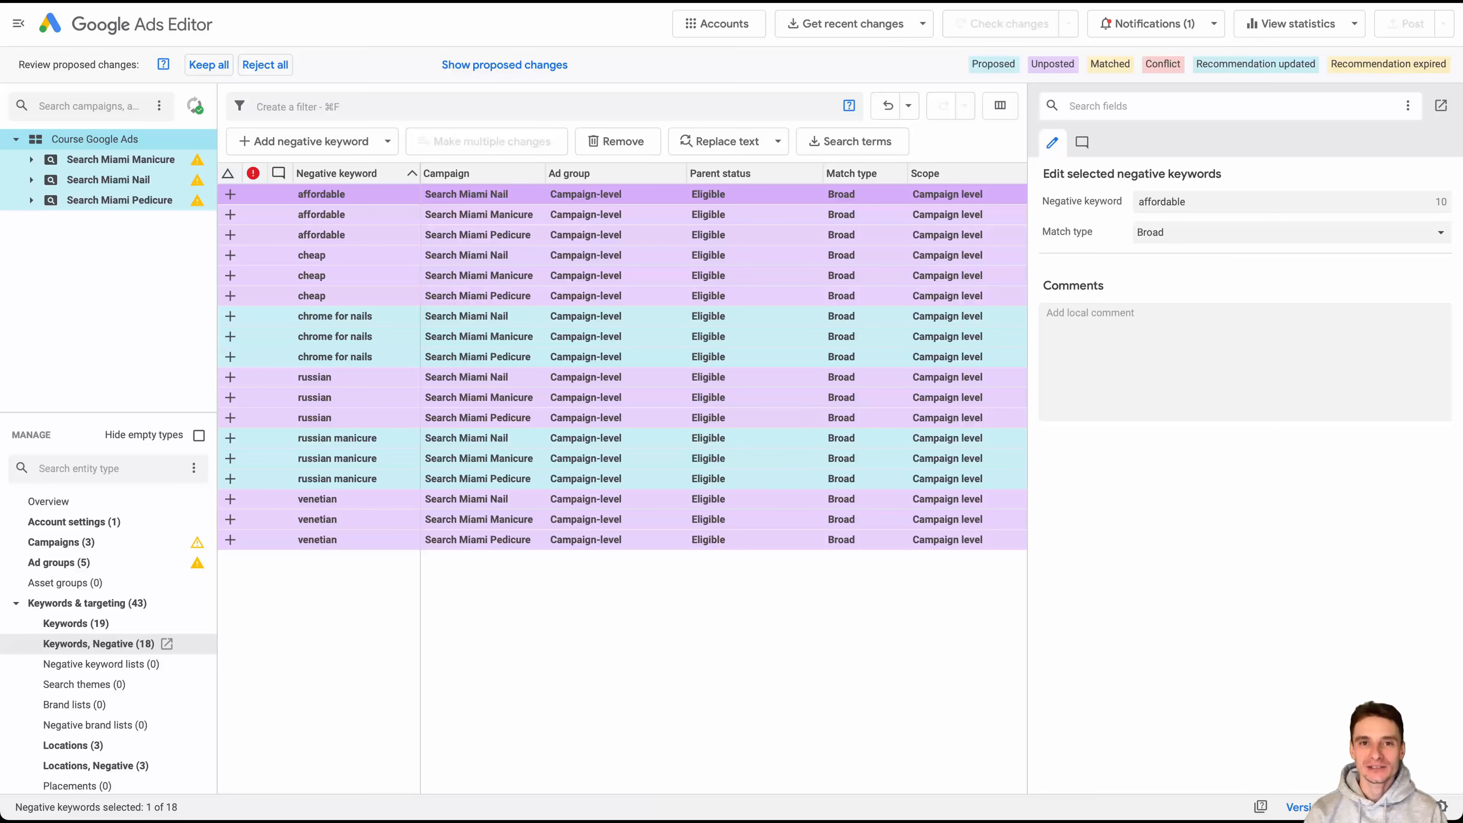
pyautogui.click(335, 316)
pyautogui.keyDown('super'); pyautogui.click(335, 336); pyautogui.keyUp('super')
pyautogui.keyDown('super'); pyautogui.click(335, 356); pyautogui.keyUp('super')
pyautogui.keyDown('super'); pyautogui.click(337, 437); pyautogui.keyUp('super')
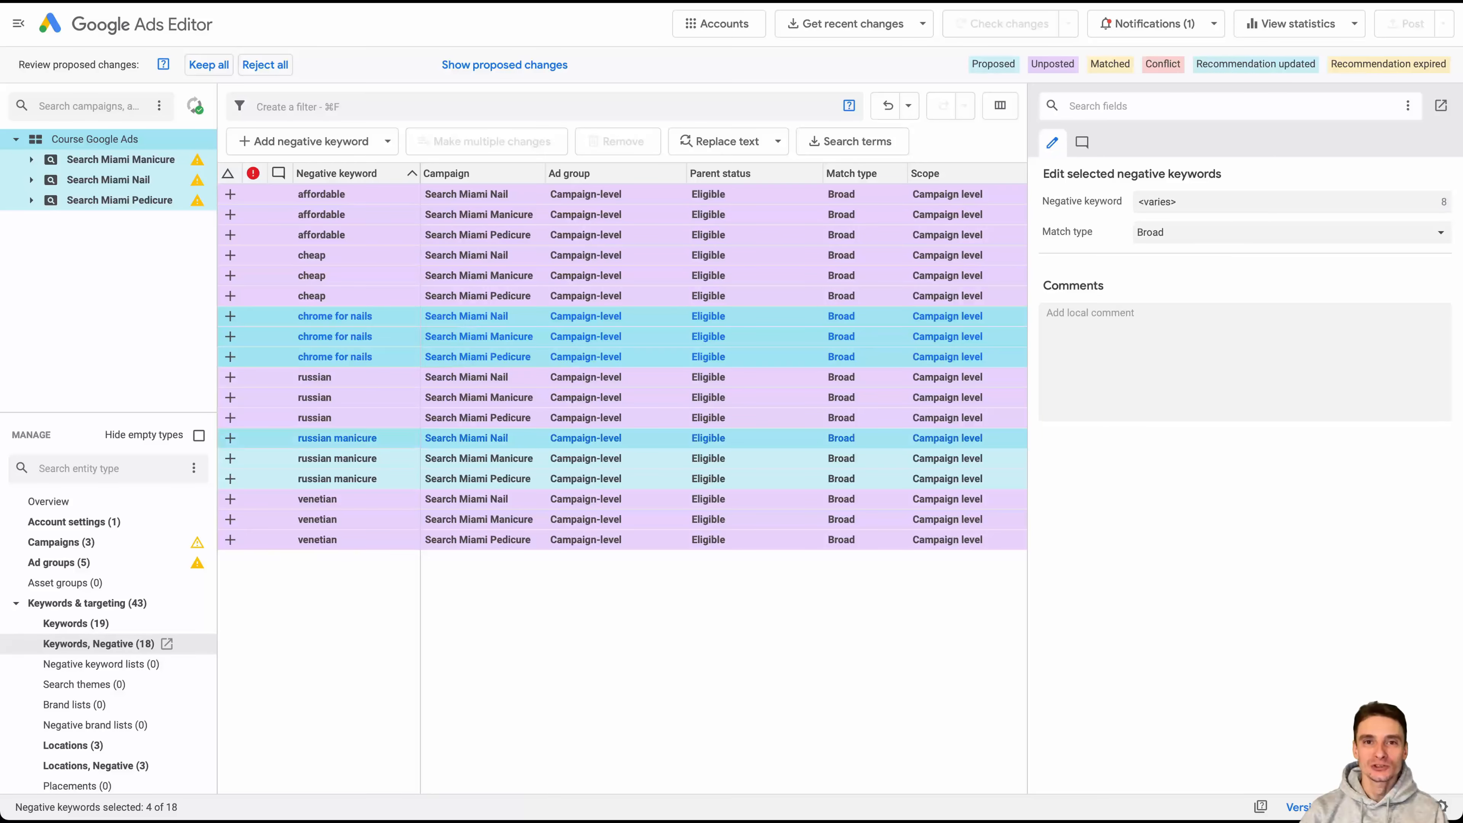
pyautogui.keyDown('super'); pyautogui.click(337, 457); pyautogui.keyUp('super')
pyautogui.keyDown('super'); pyautogui.click(337, 478); pyautogui.keyUp('super')
pyautogui.click(1290, 232)
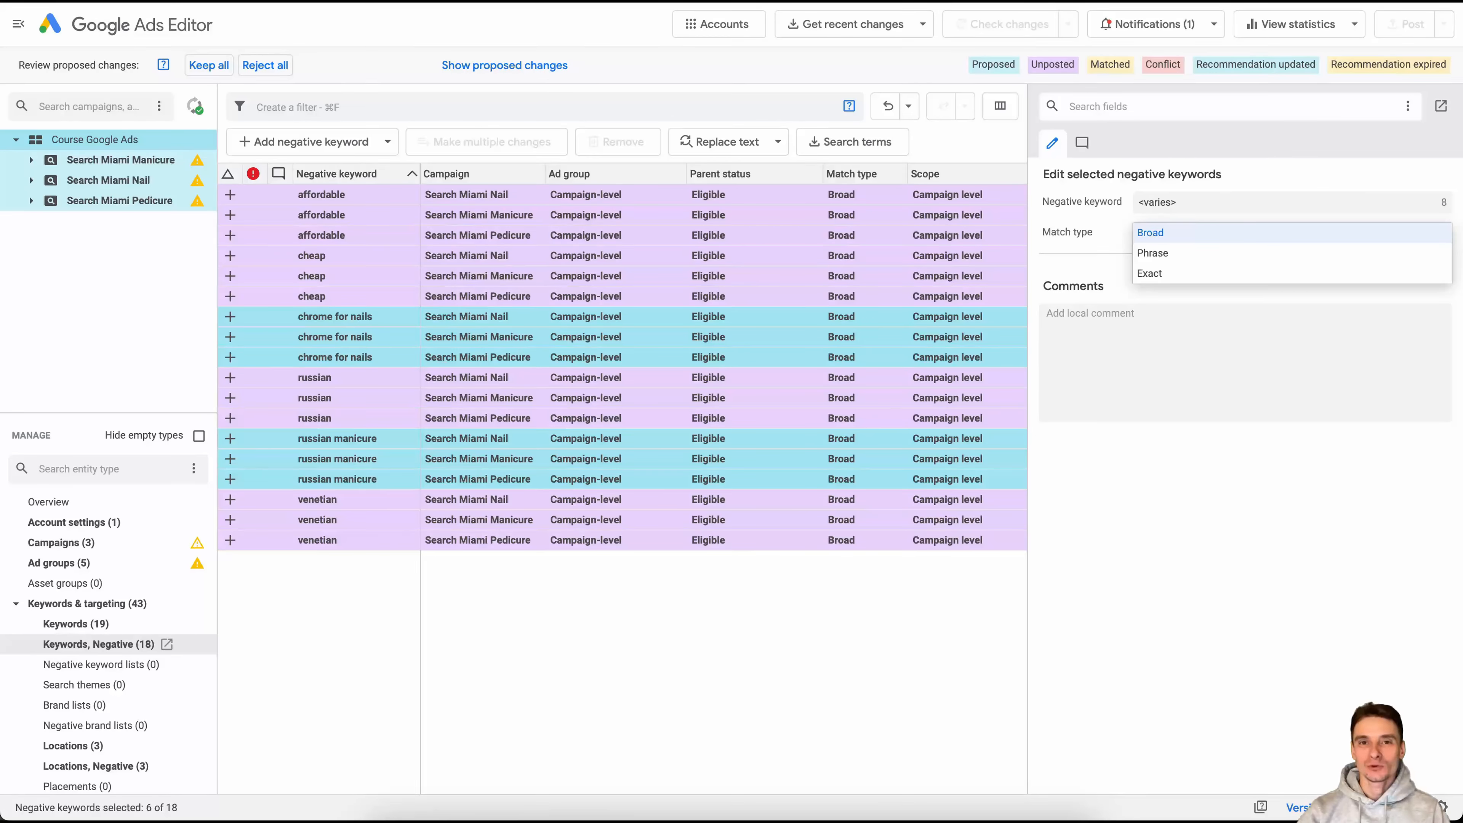
pyautogui.click(1152, 253)
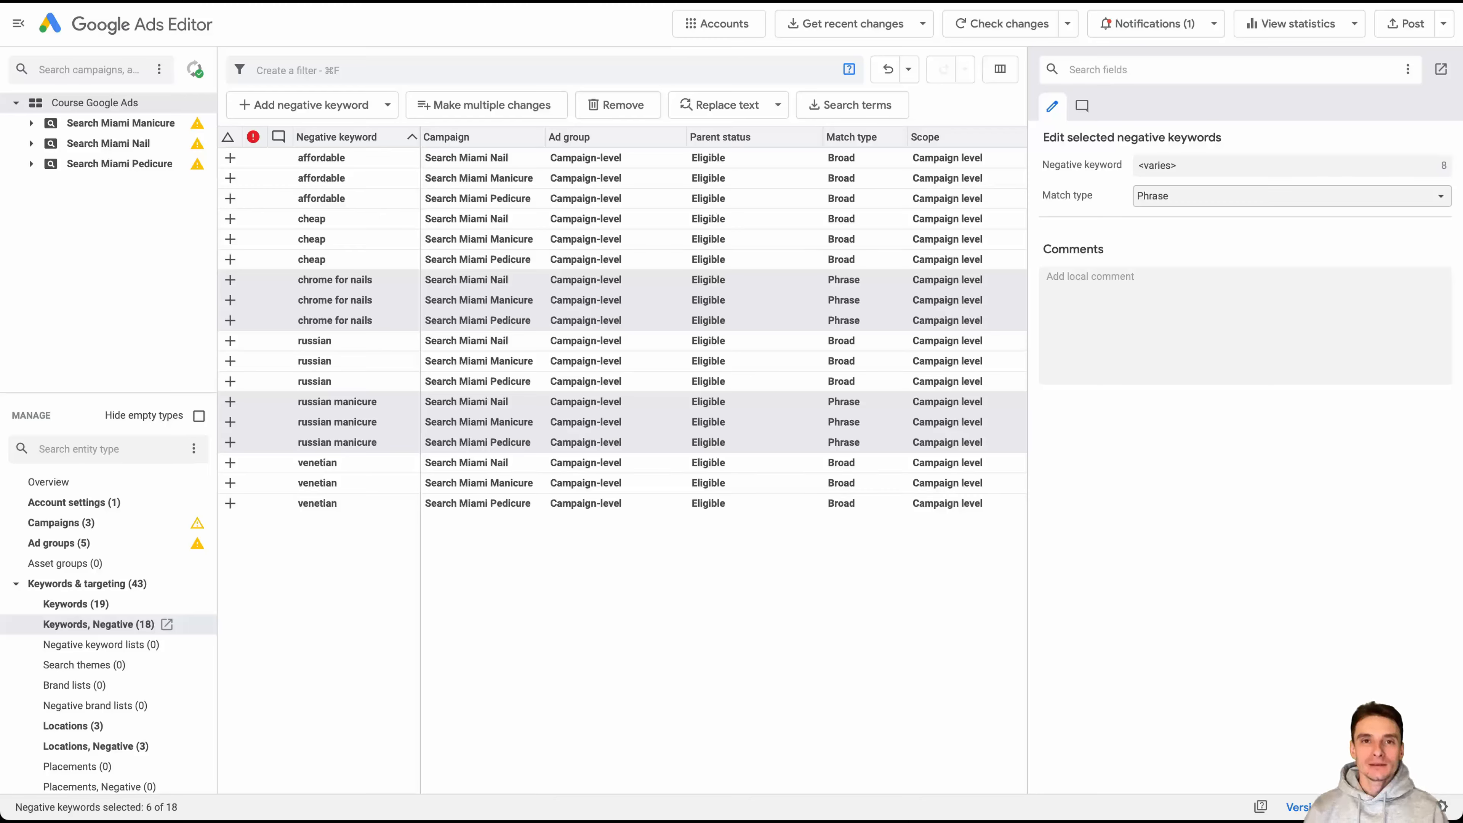
# Step: Set the default max. CPC of all five ad groups to 1 USD, and check the bids in the ad group and keyword lists
pyautogui.click(58, 543)
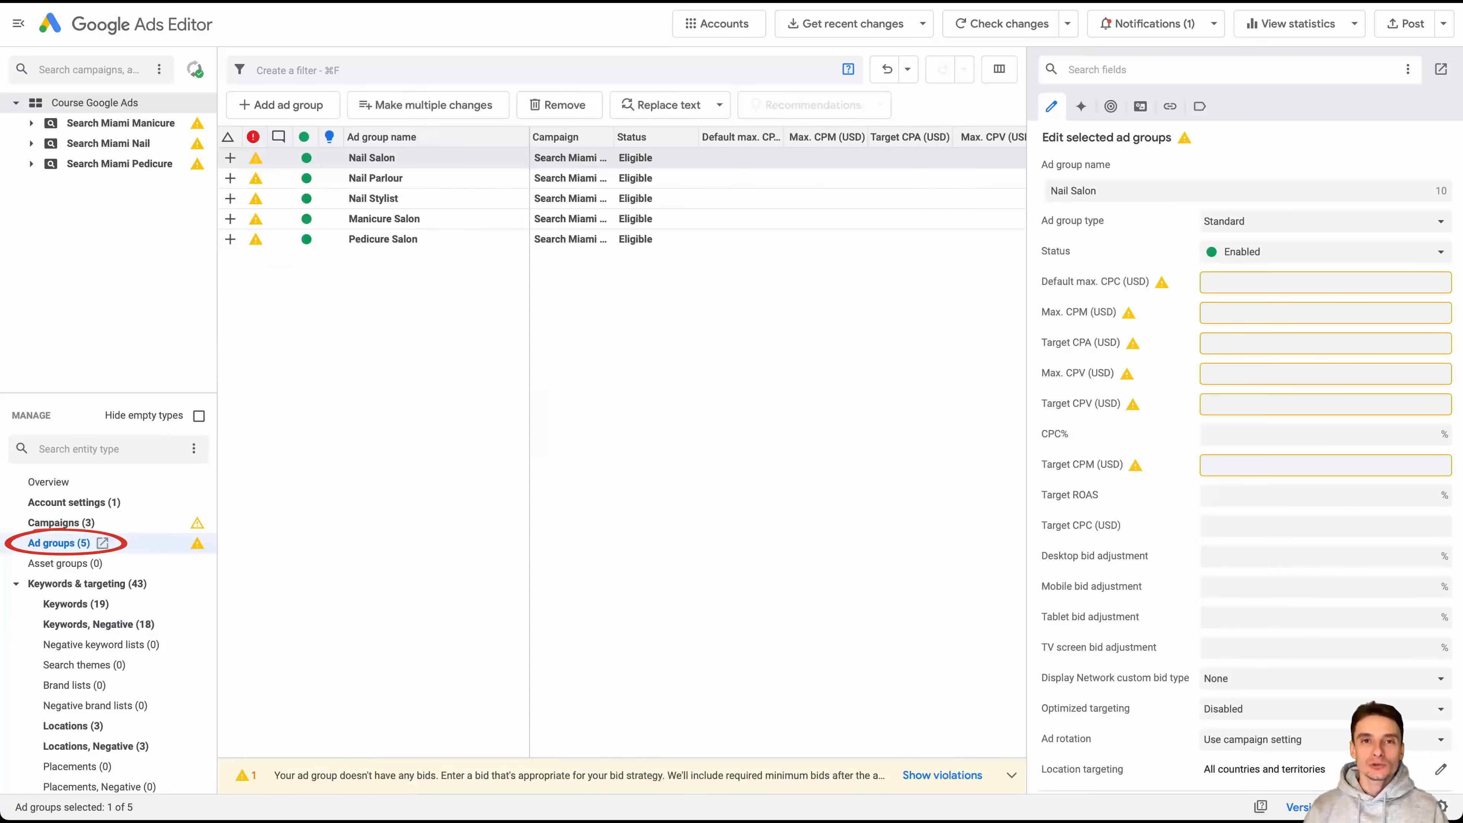
pyautogui.press('super+a')
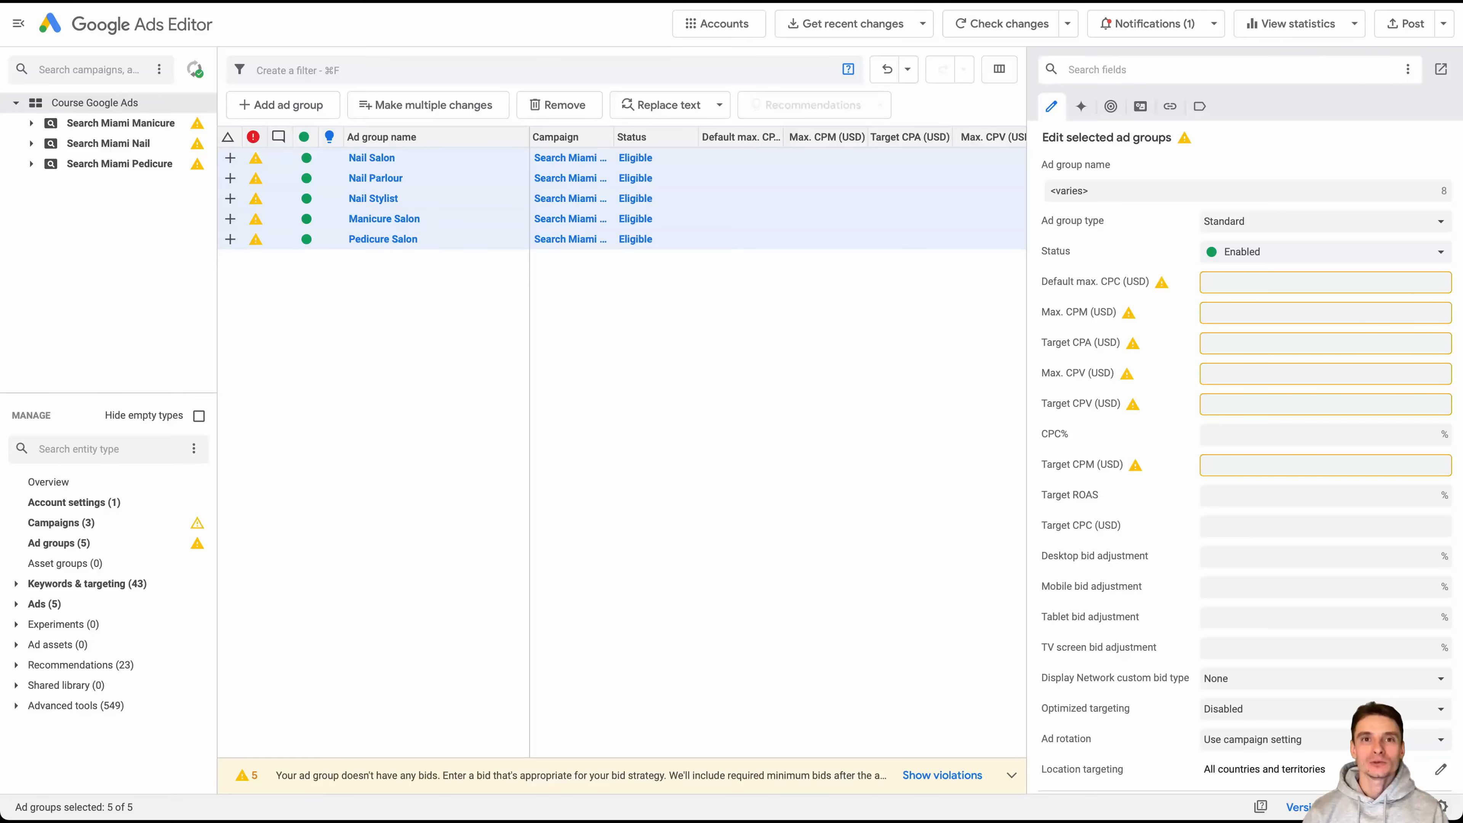
pyautogui.click(1206, 282)
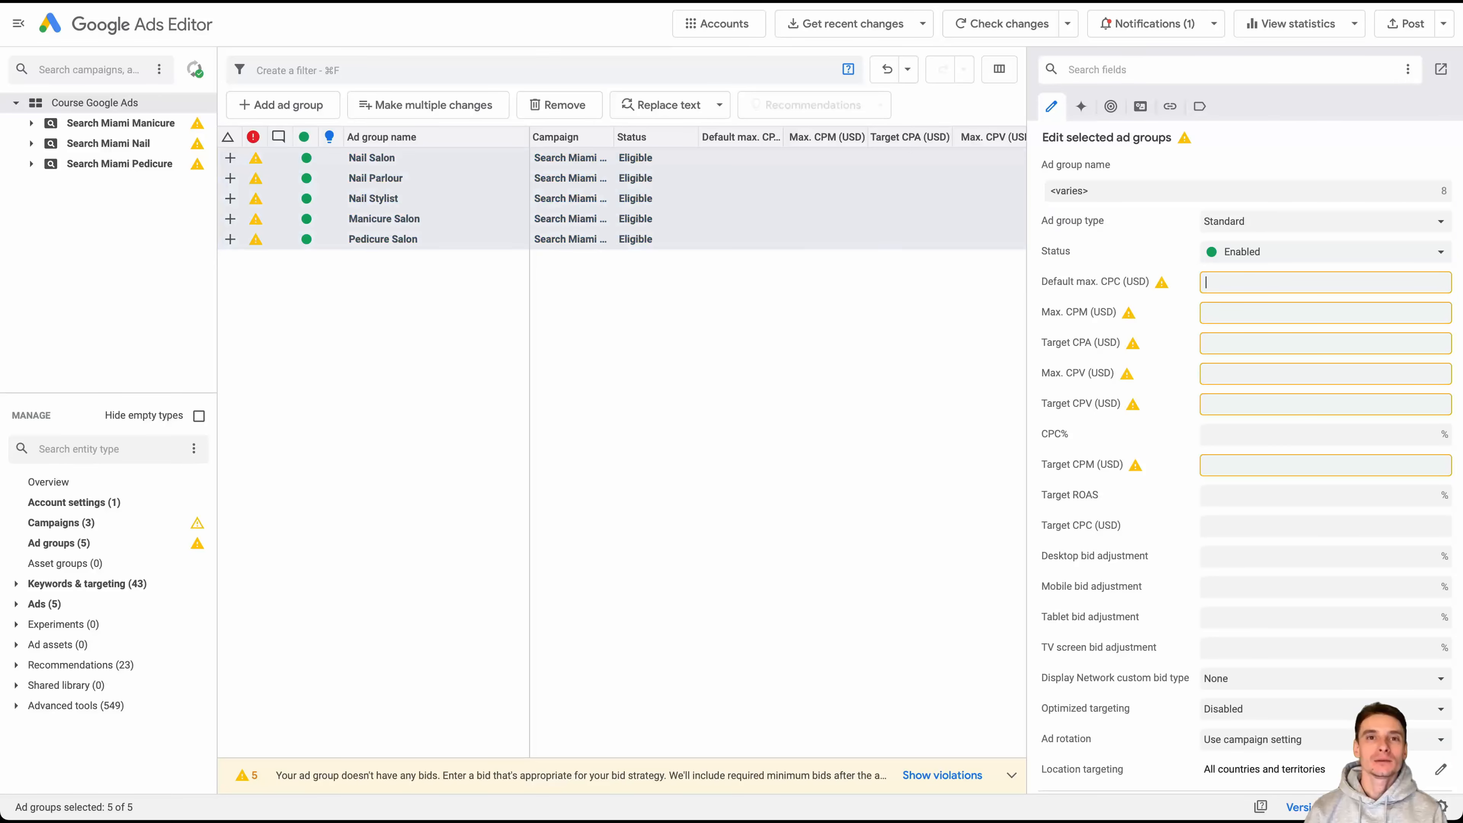
pyautogui.write('1')
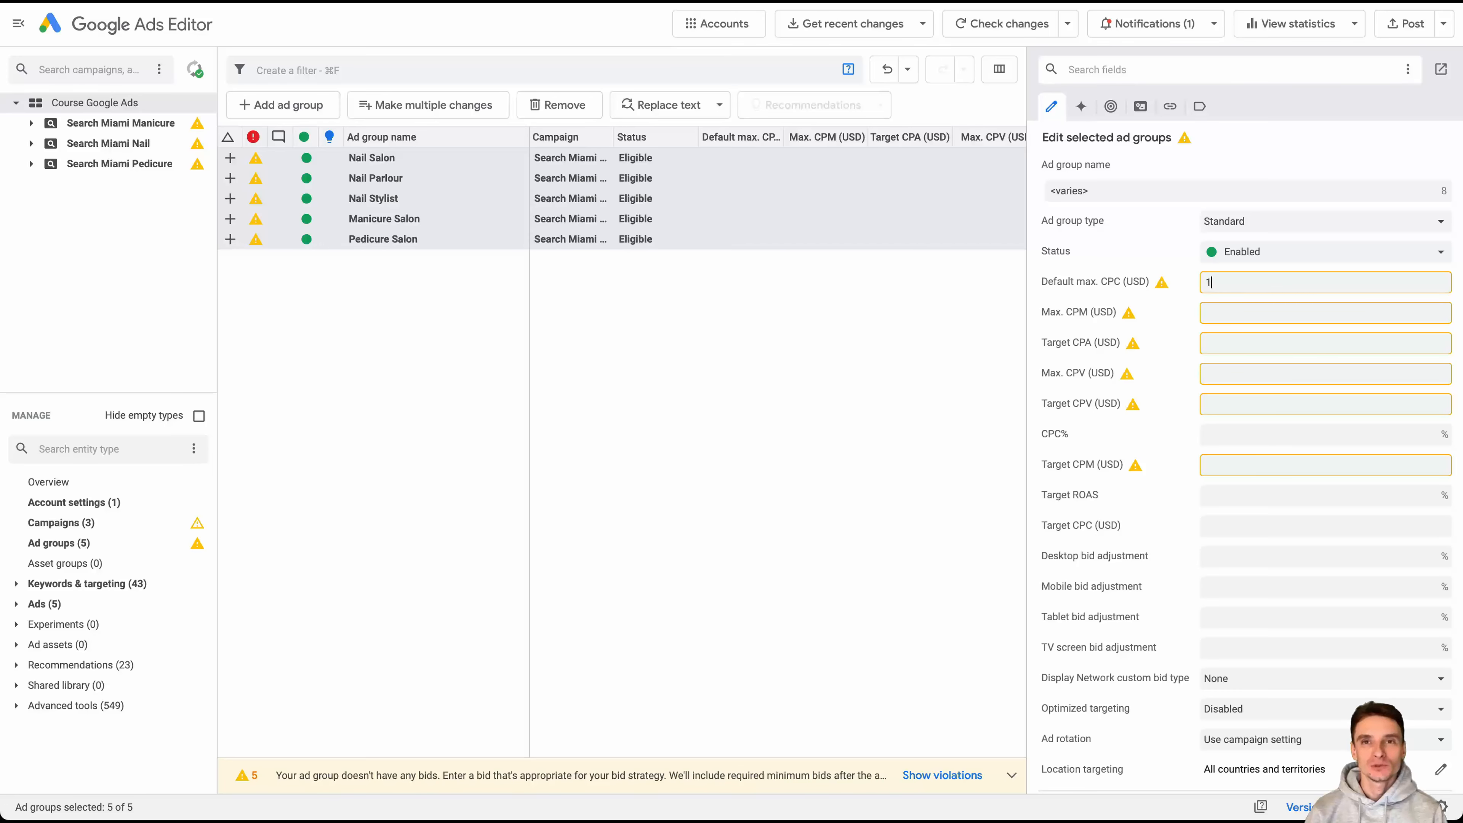
pyautogui.press('Return')
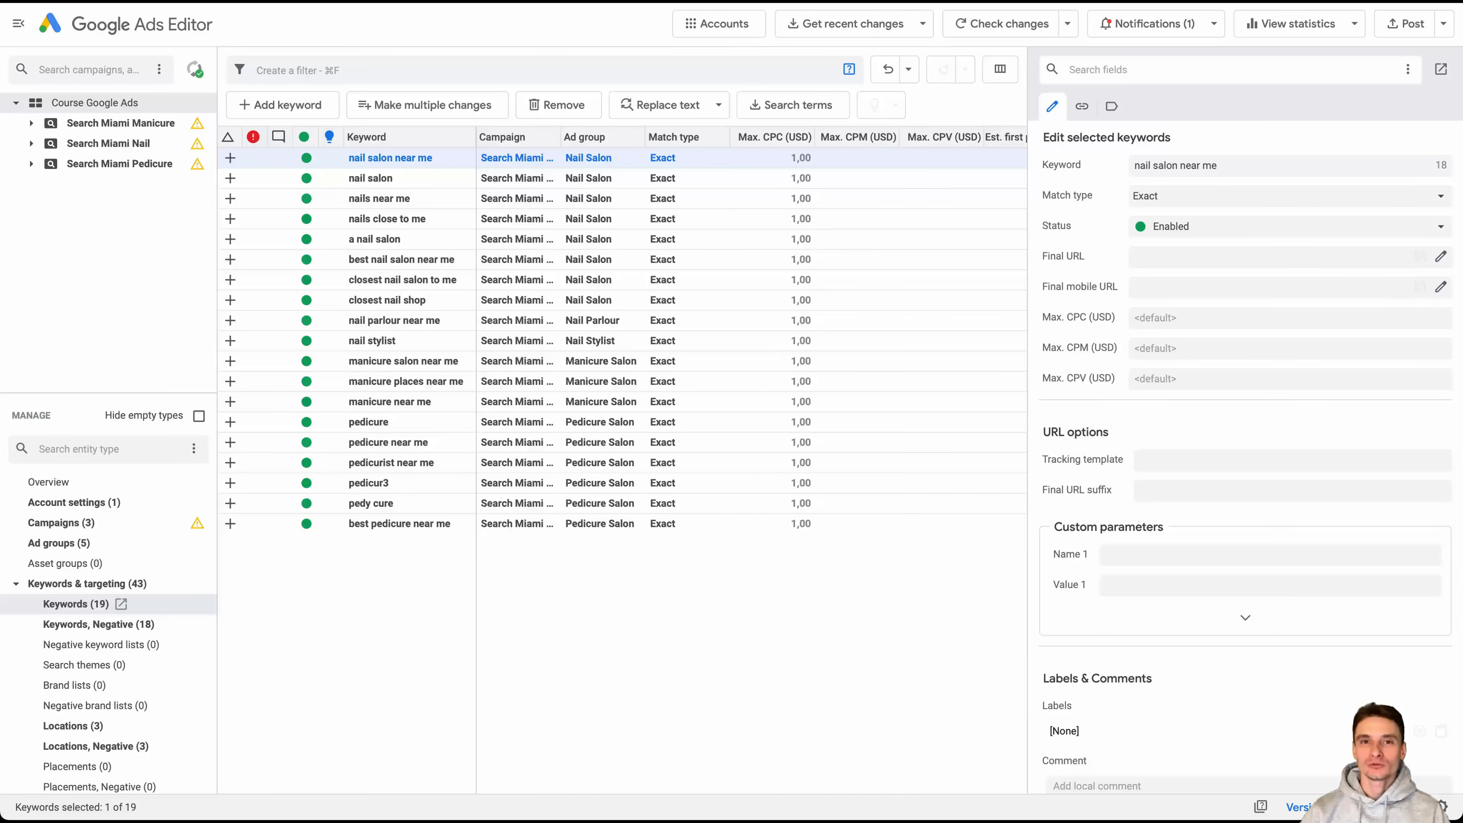
pyautogui.click(58, 543)
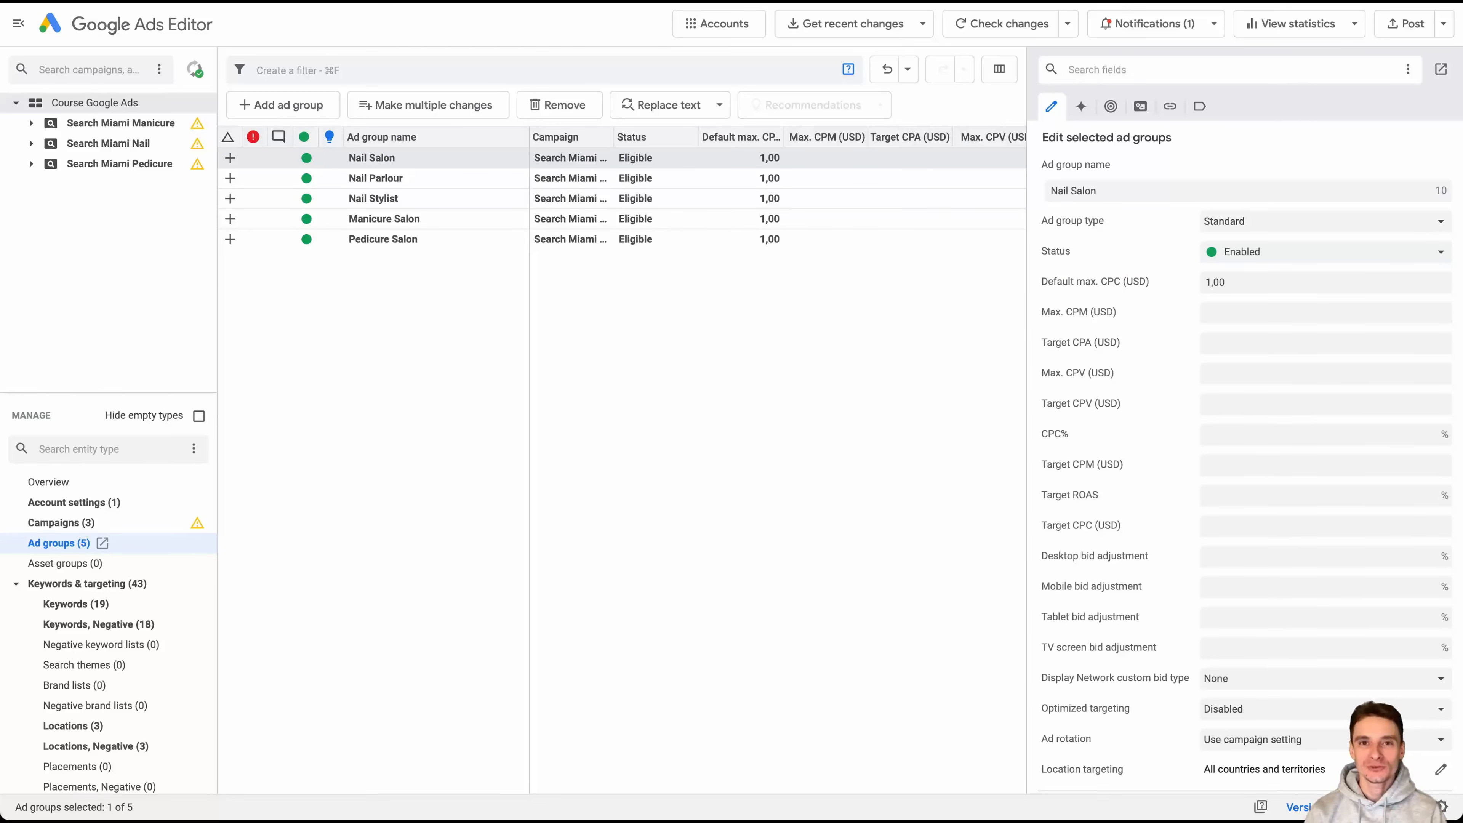
pyautogui.click(75, 603)
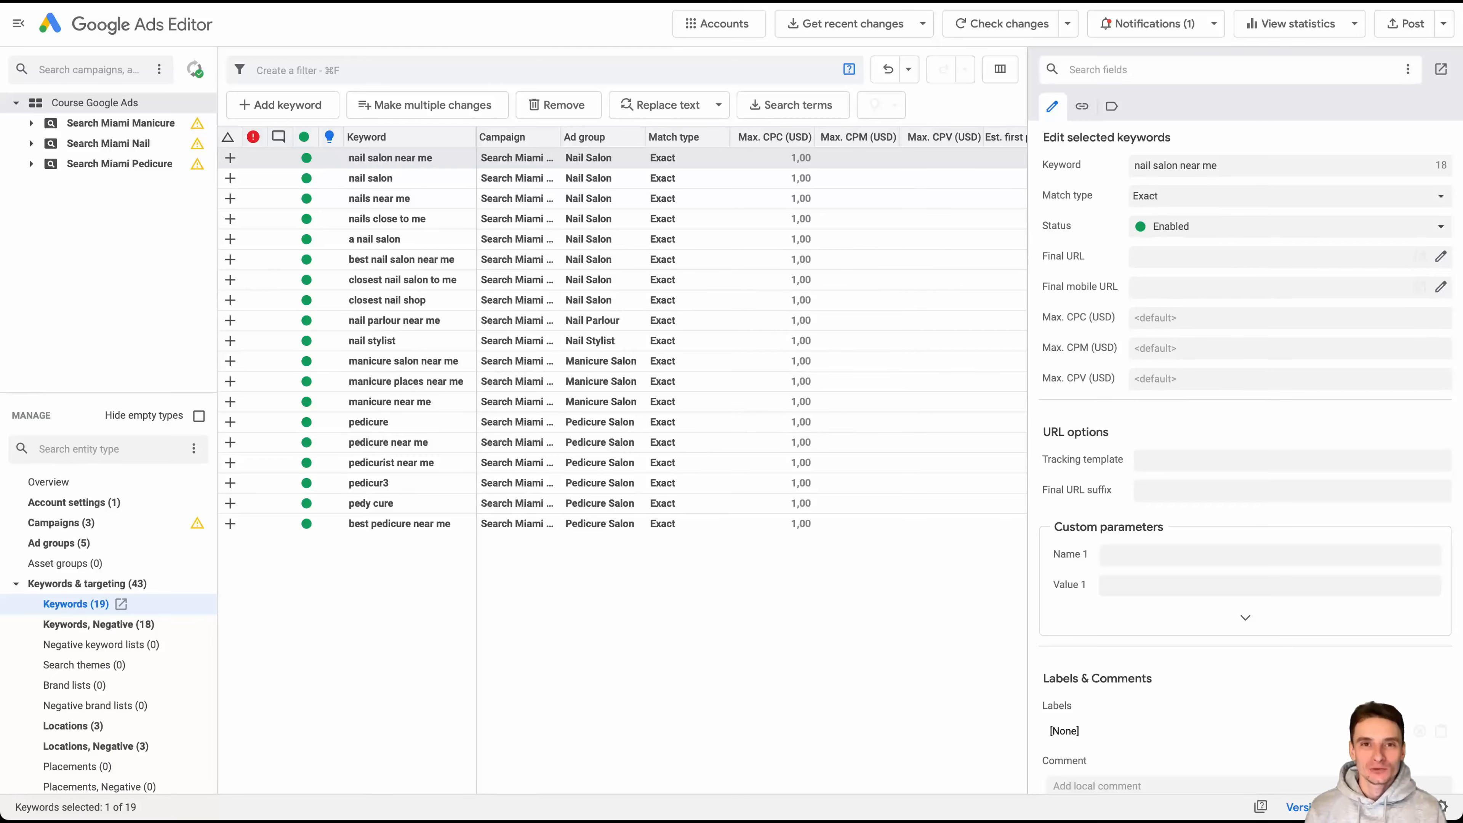